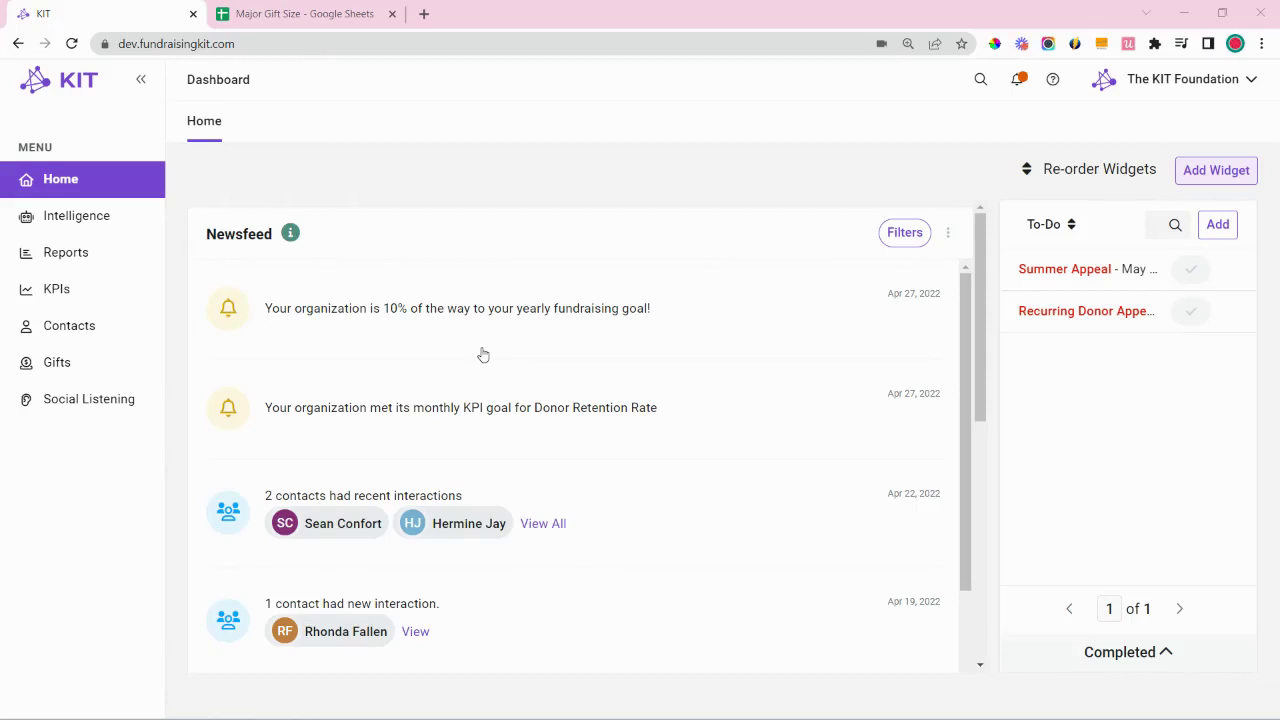
Open the gifts list and add a filter for Date Received is relatively Last year
left_click(99, 374)
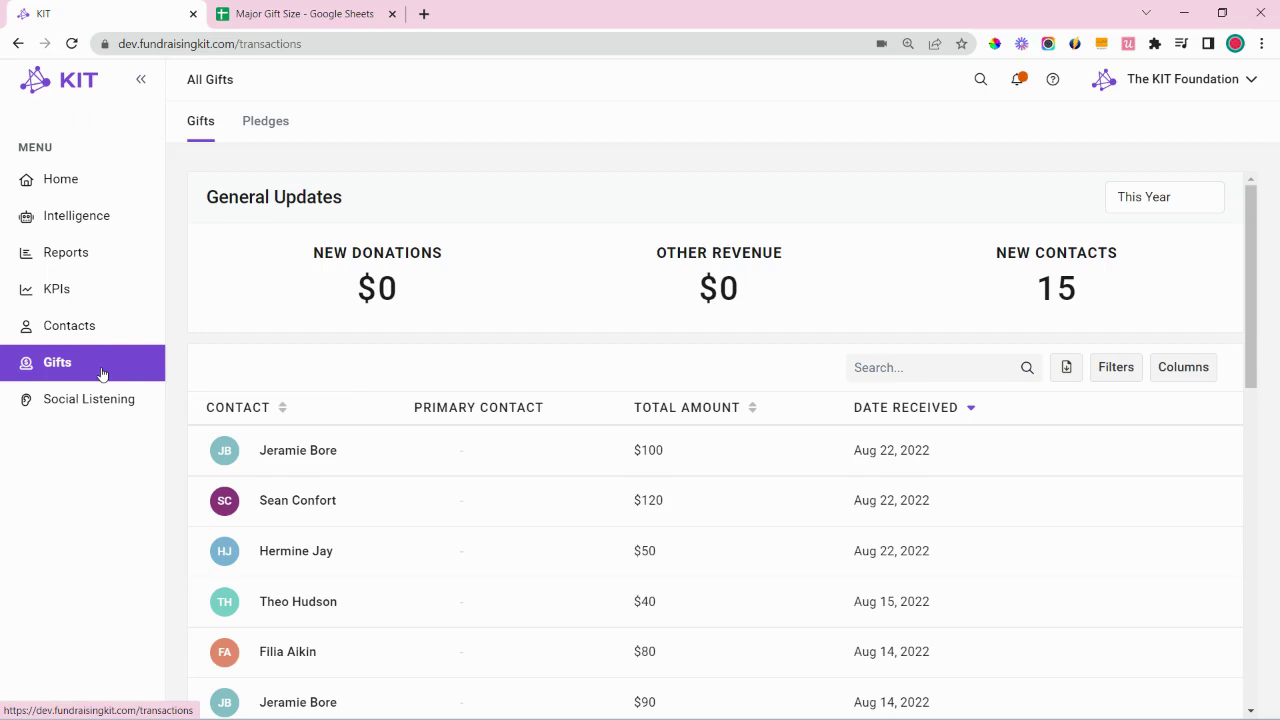
left_click(1110, 383)
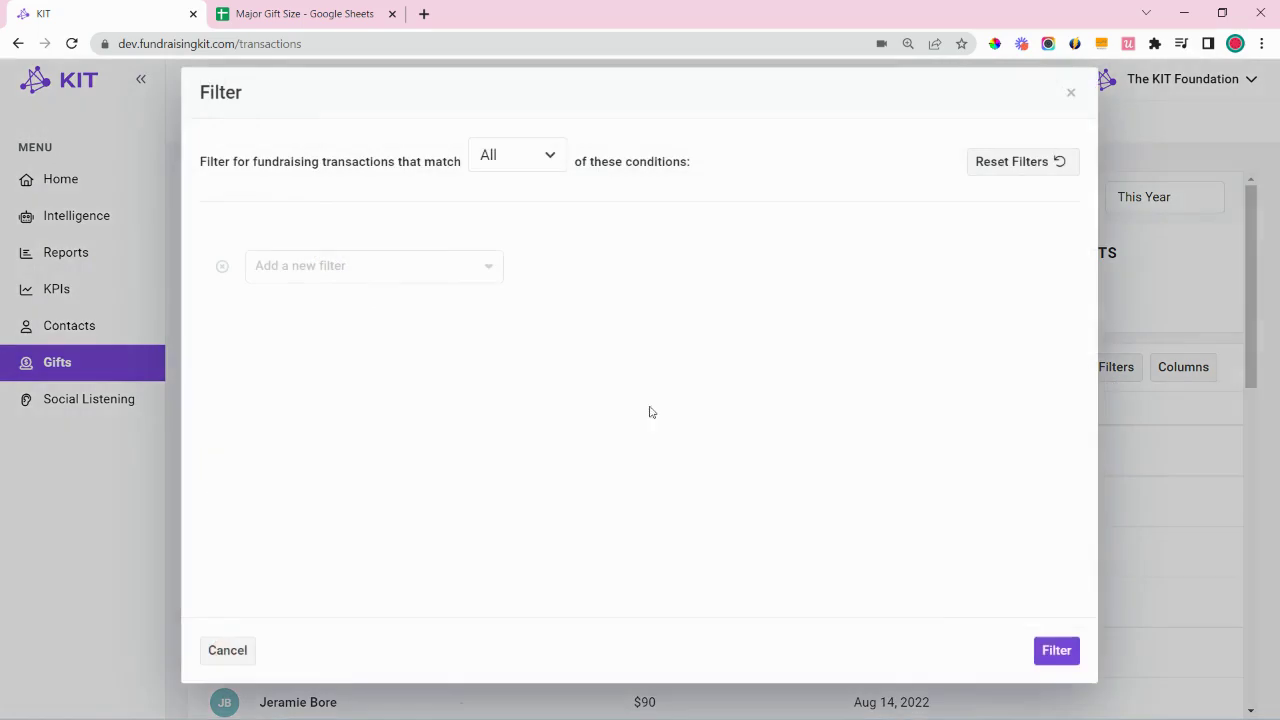
left_click(404, 268)
type("date")
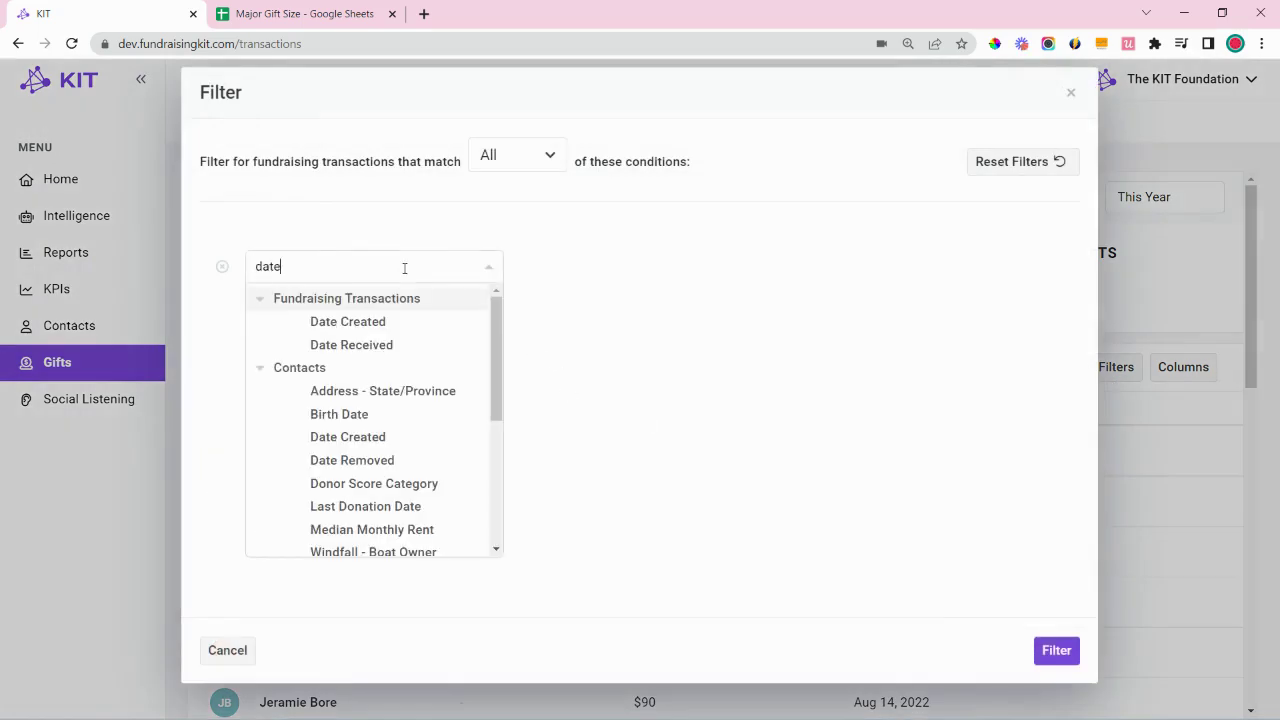
left_click(389, 350)
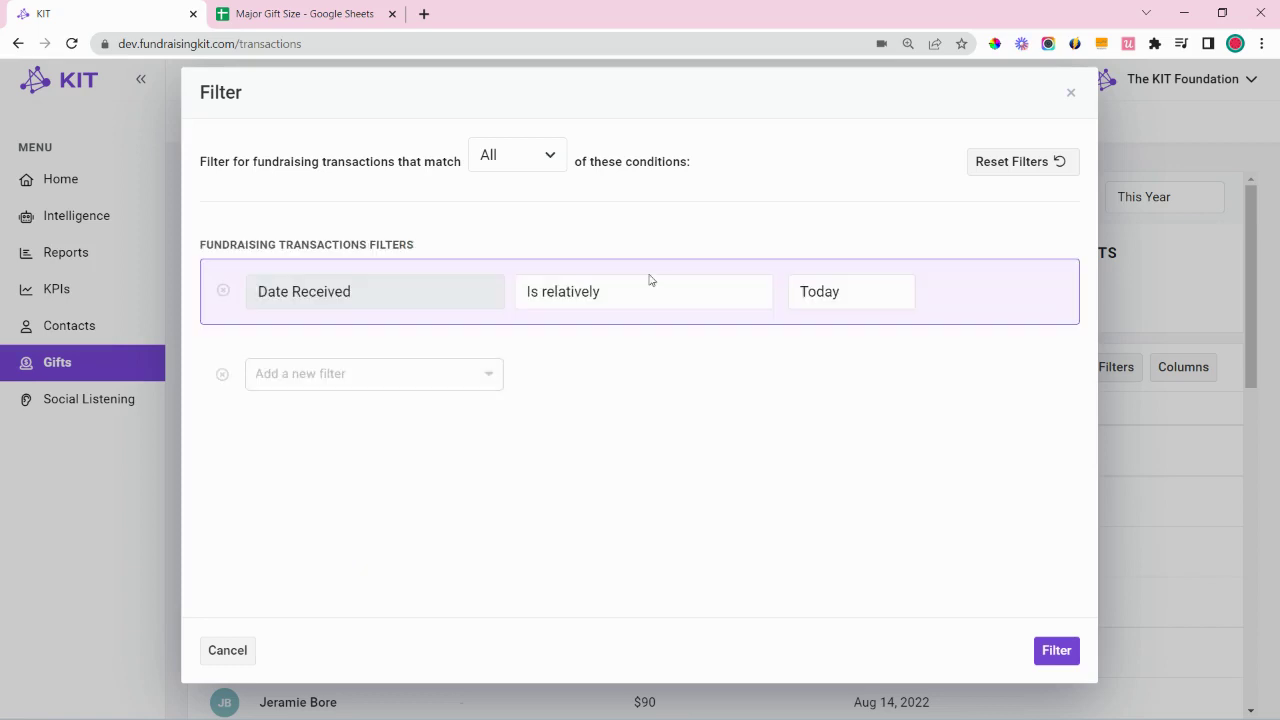
left_click(848, 300)
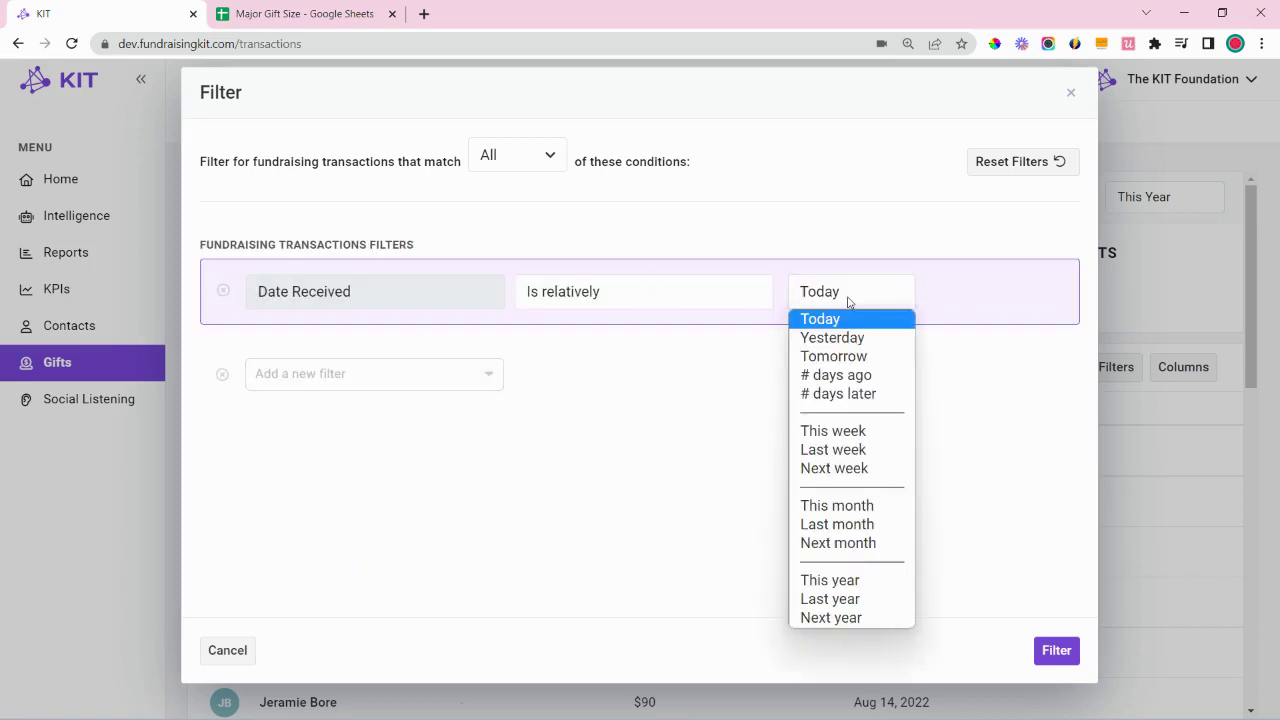
left_click(835, 600)
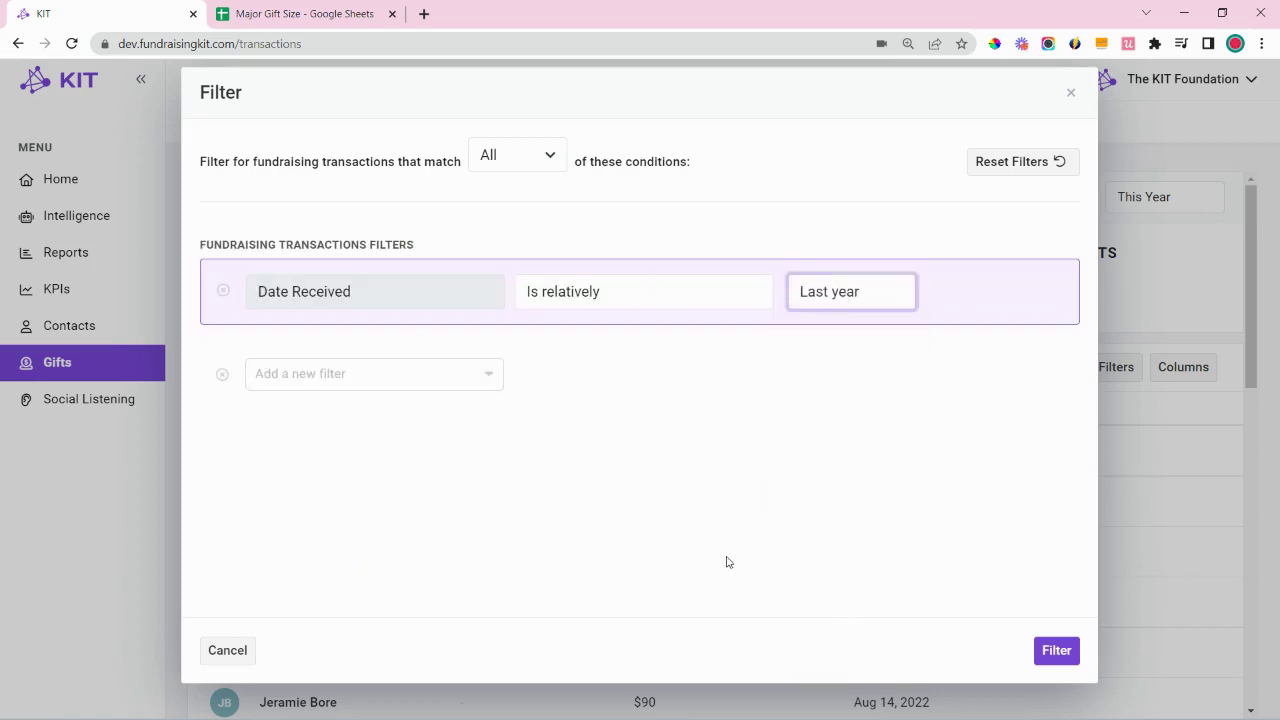
left_click(644, 301)
left_click(617, 377)
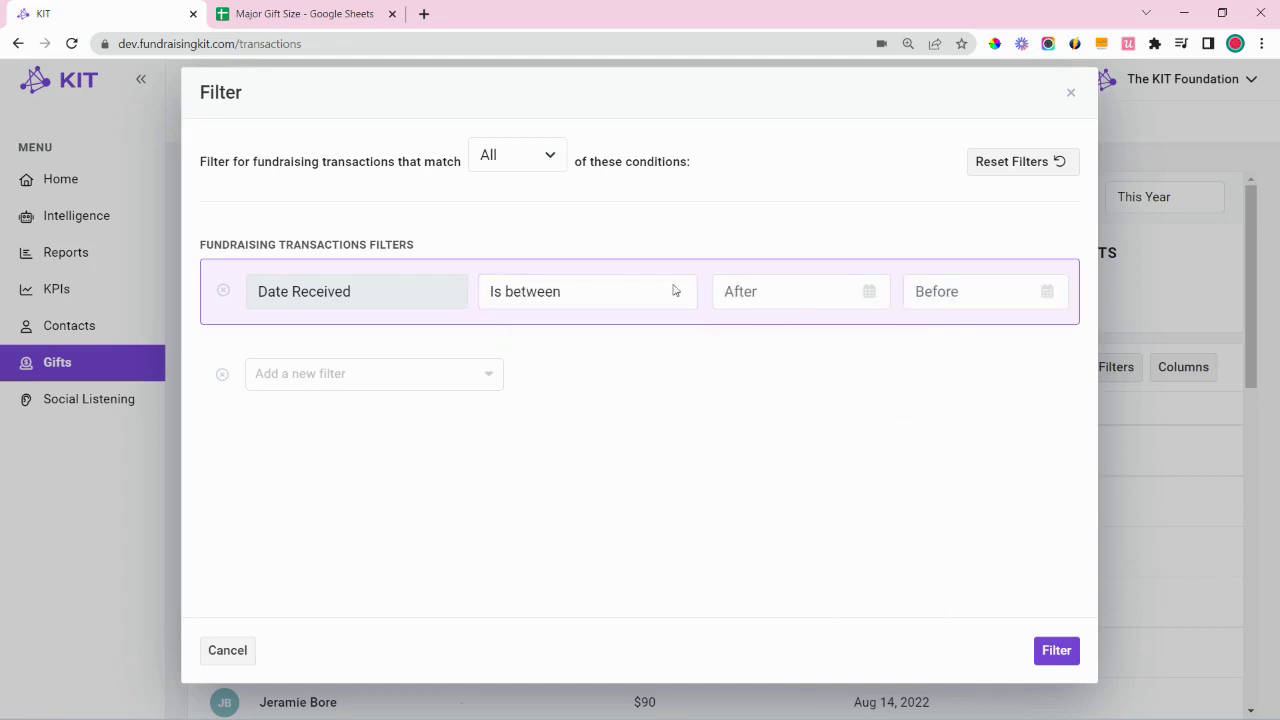
left_click(634, 301)
left_click(632, 318)
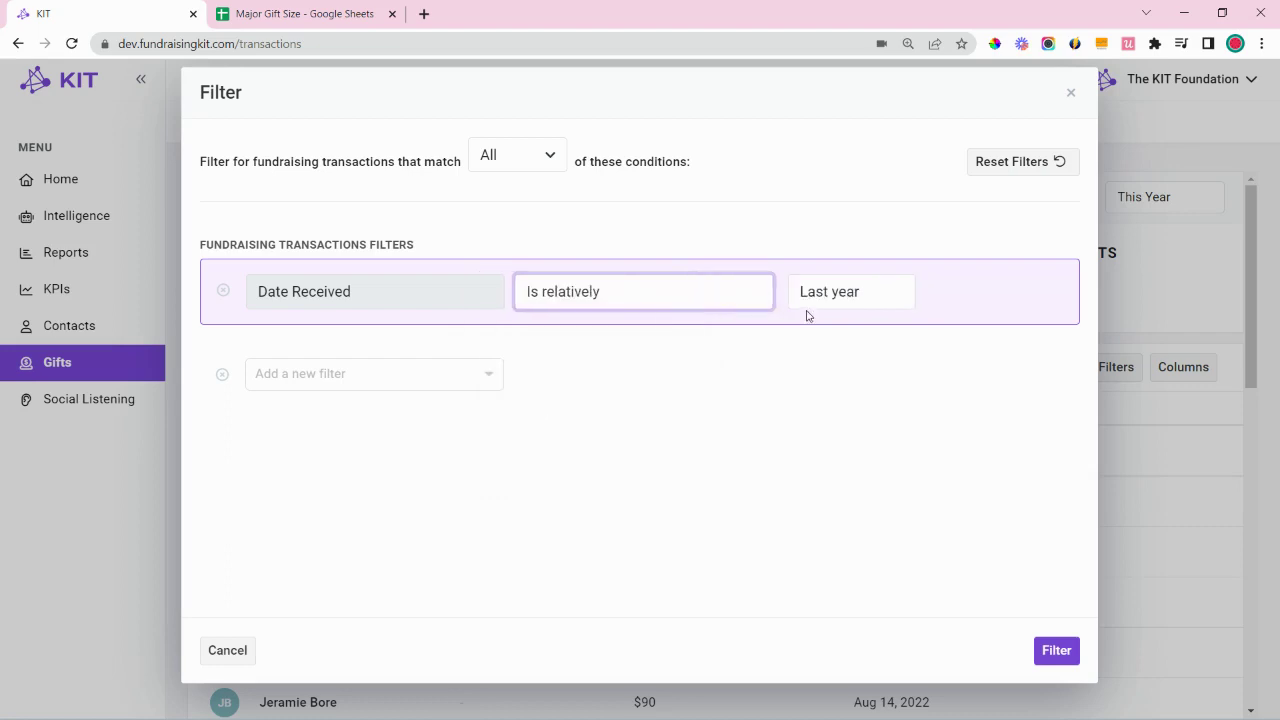
Add a Contact Type filter set to Does not contain any of Company, and apply the filters
left_click(281, 377)
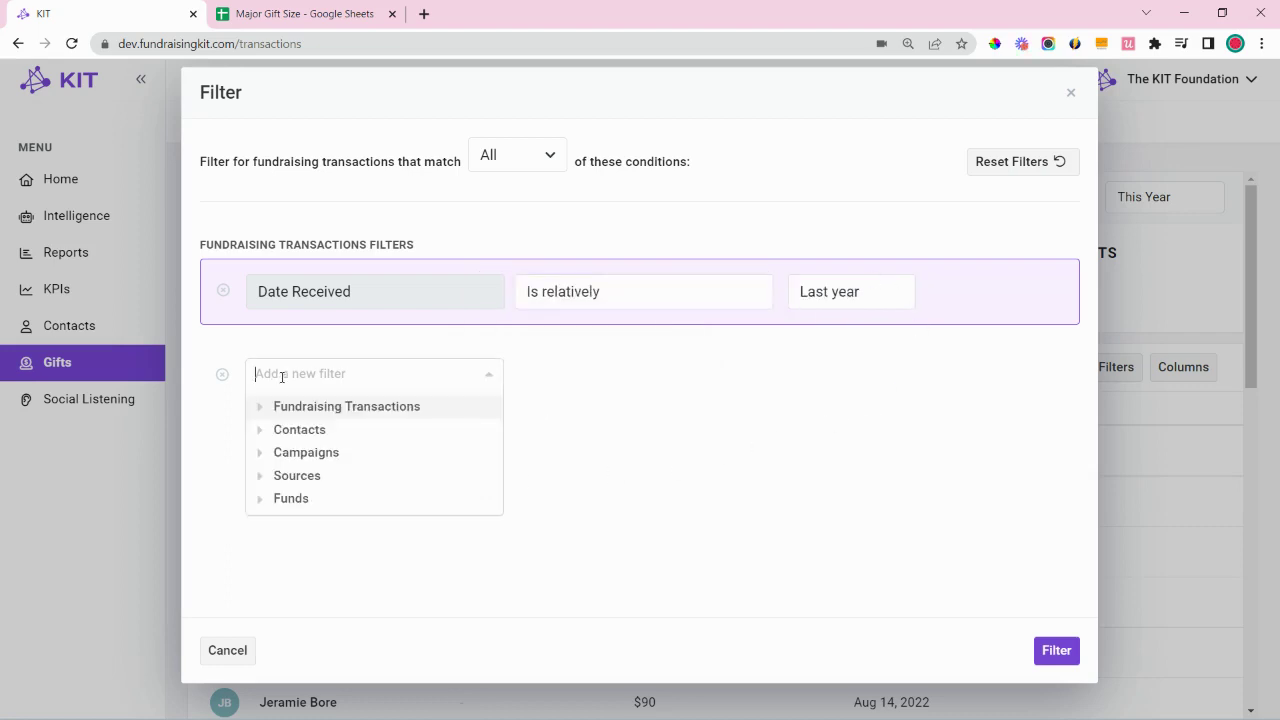
type("type")
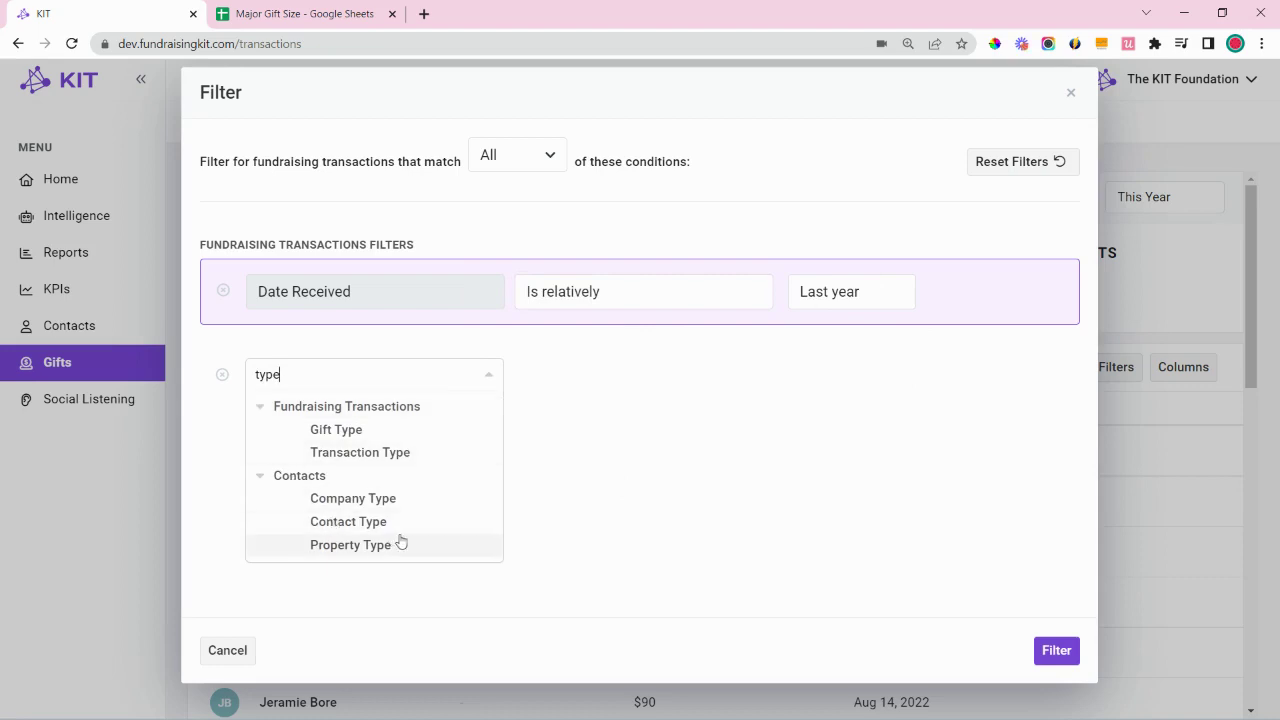
left_click(402, 525)
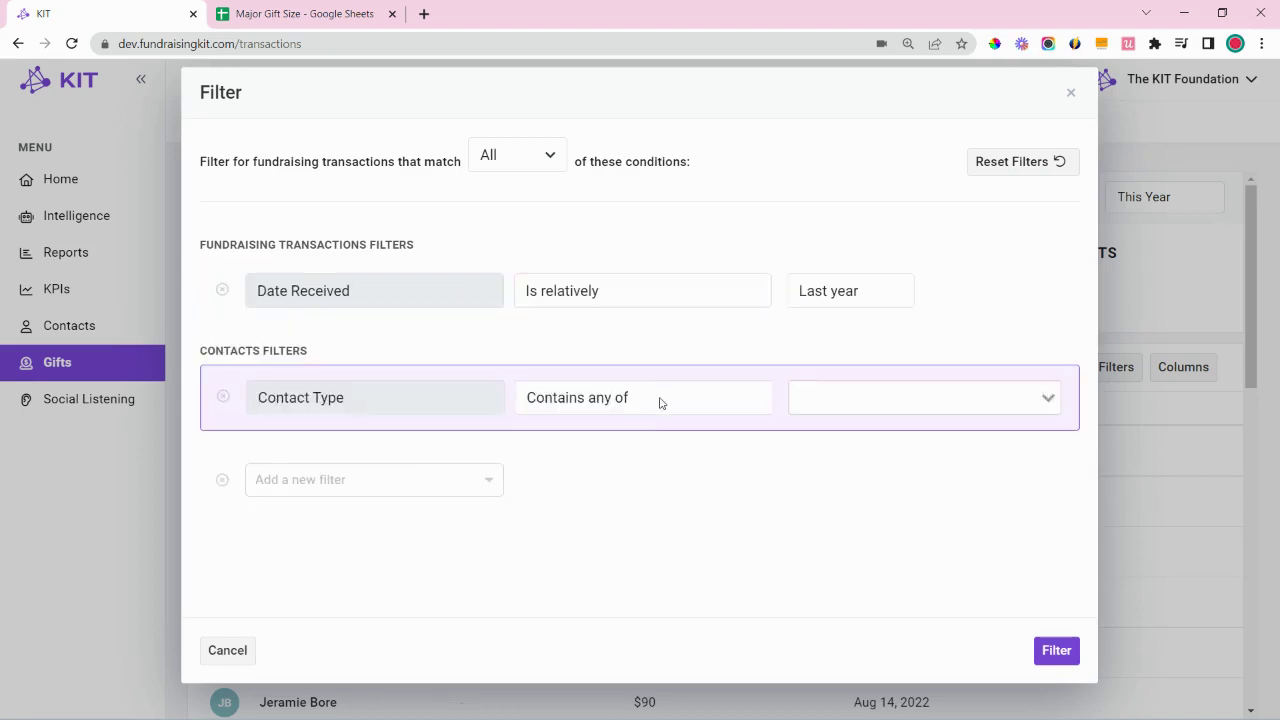
left_click(660, 403)
left_click(657, 424)
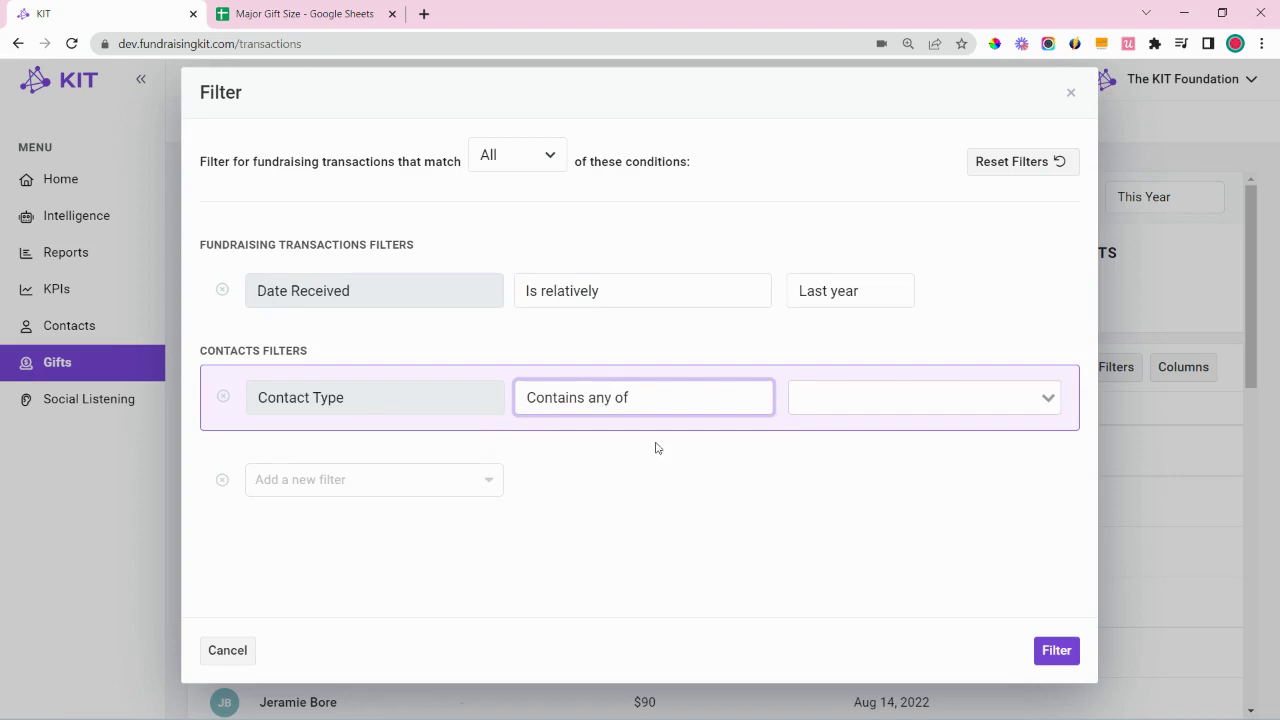
key("Down")
left_click(903, 397)
left_click(894, 459)
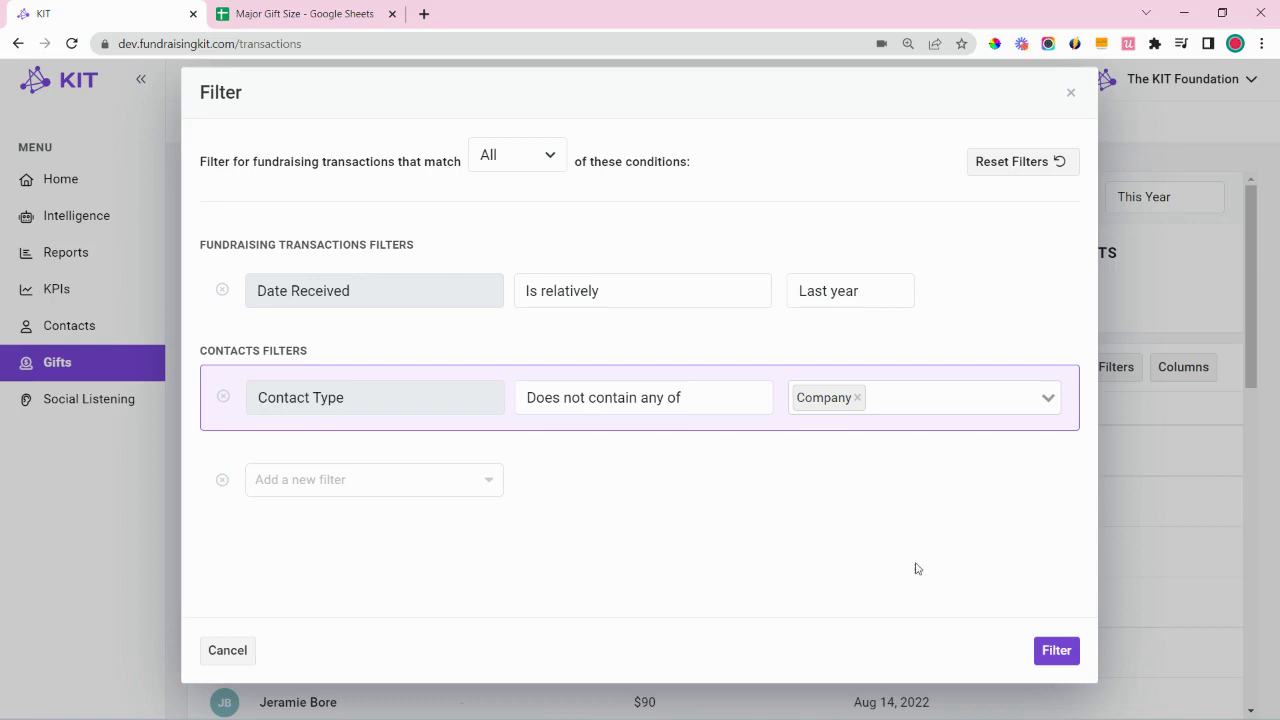
left_click(1050, 652)
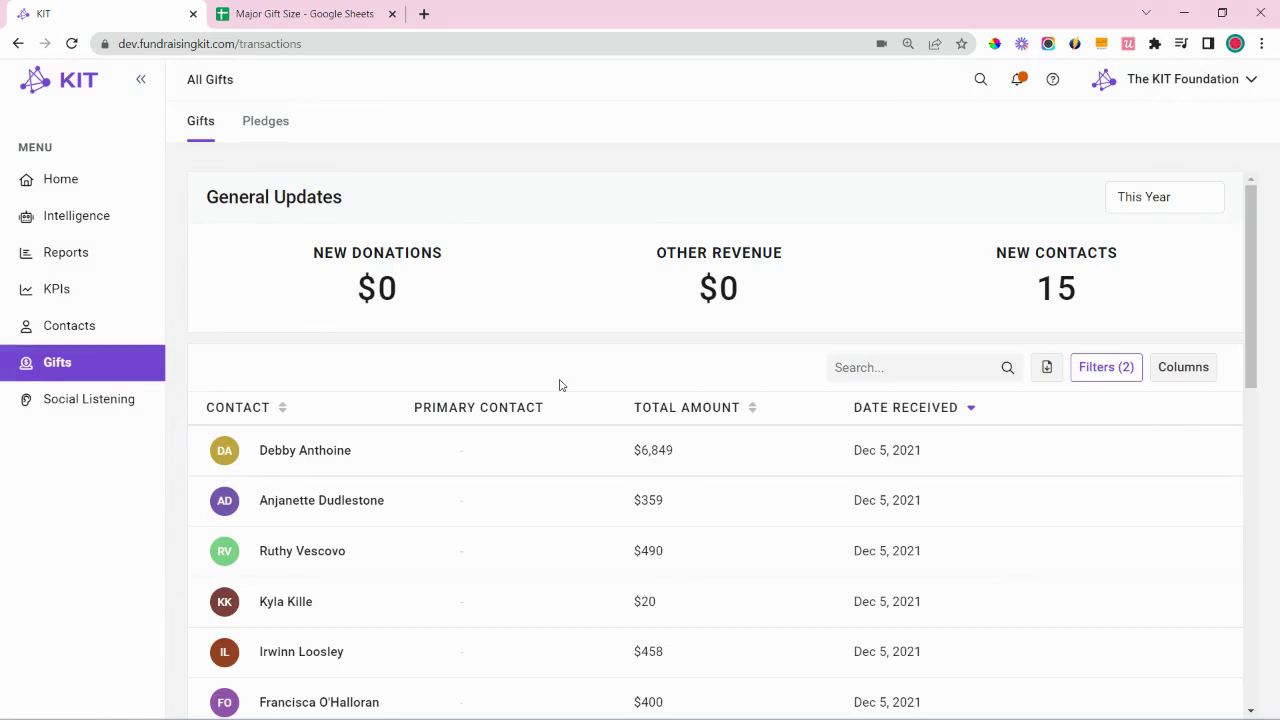
Sort the filtered gifts by total amount from highest to lowest and look through the largest ones
left_click(753, 411)
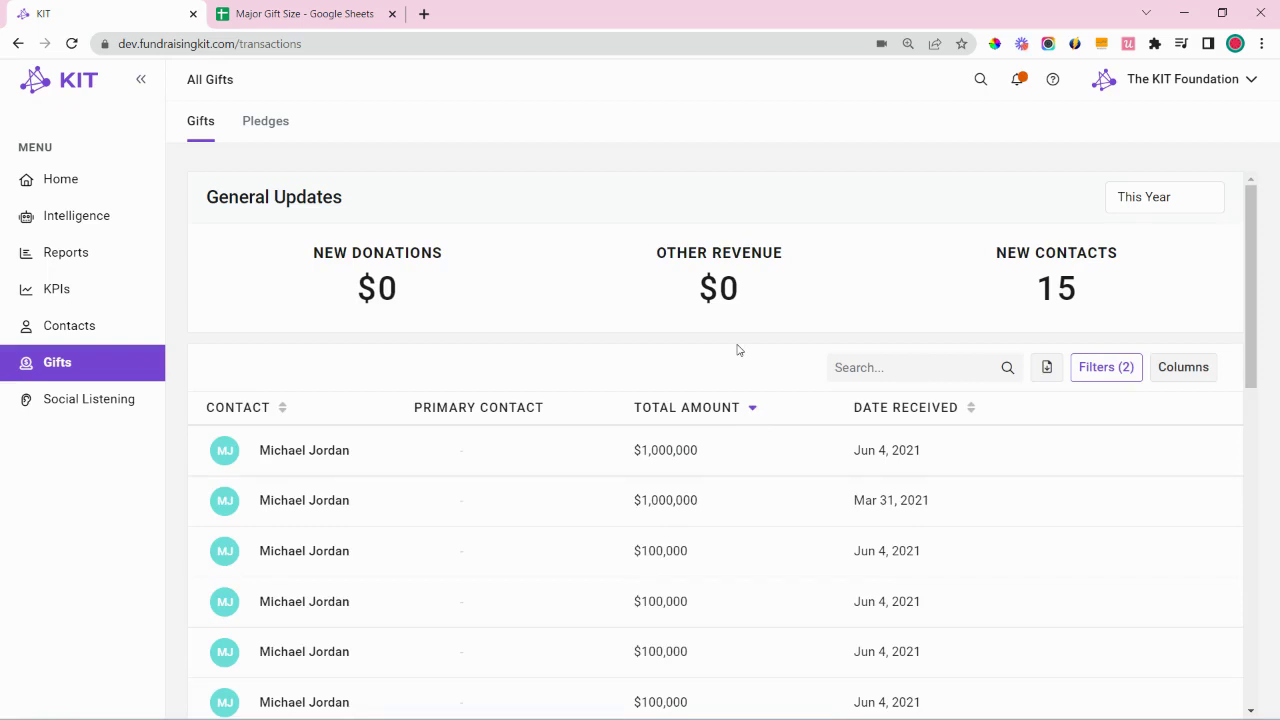
scroll(428, 497, "down", 3)
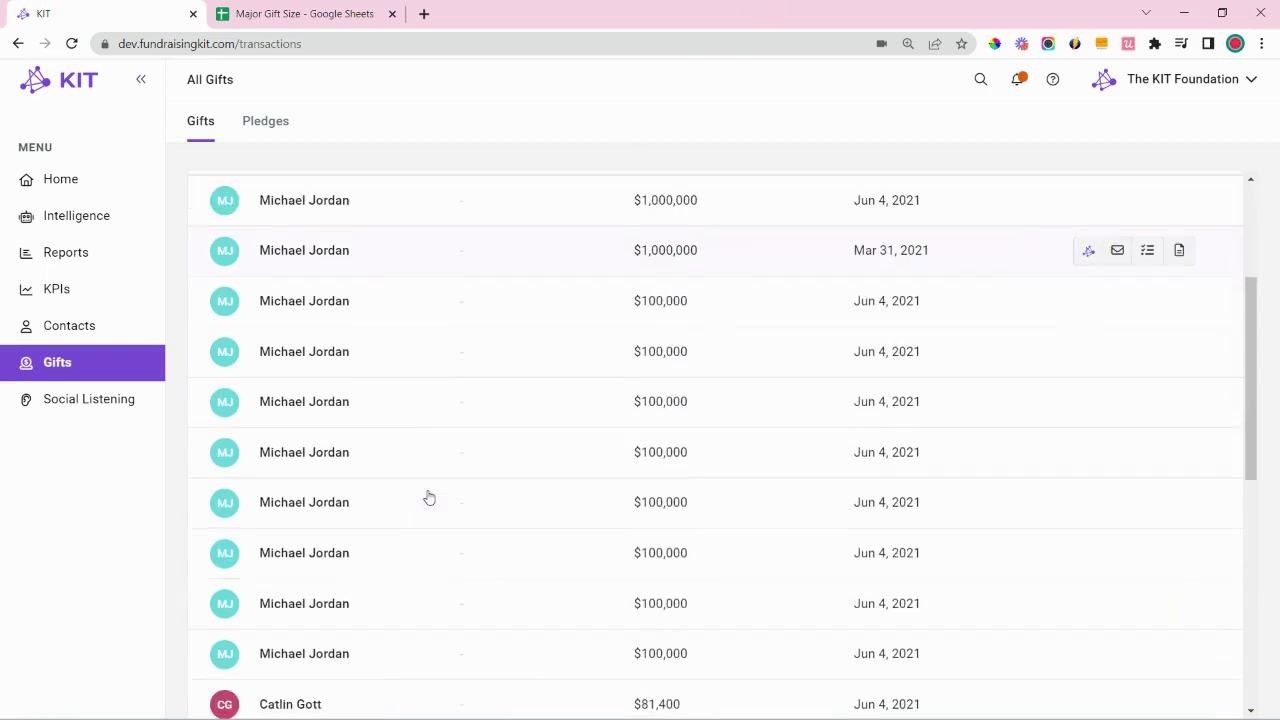
scroll(428, 497, "up", 3)
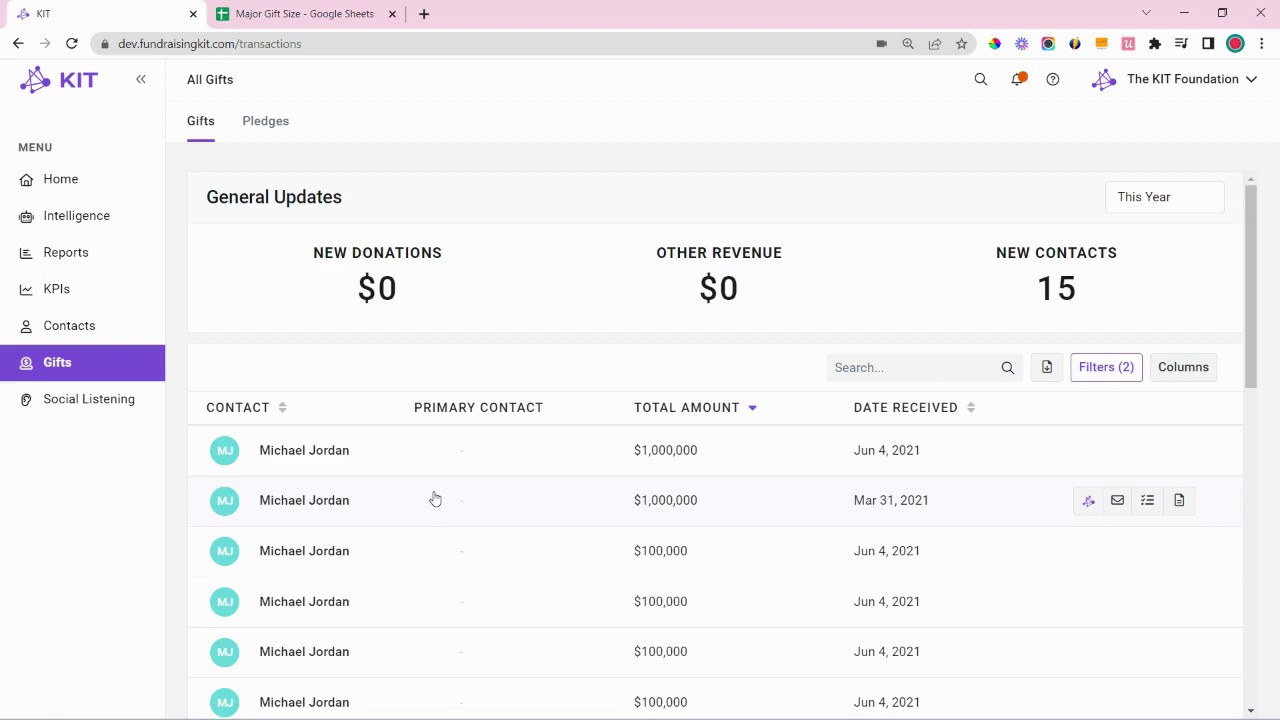
Start a gifts export and choose the Donor and Total Amount columns for it
left_click(1047, 377)
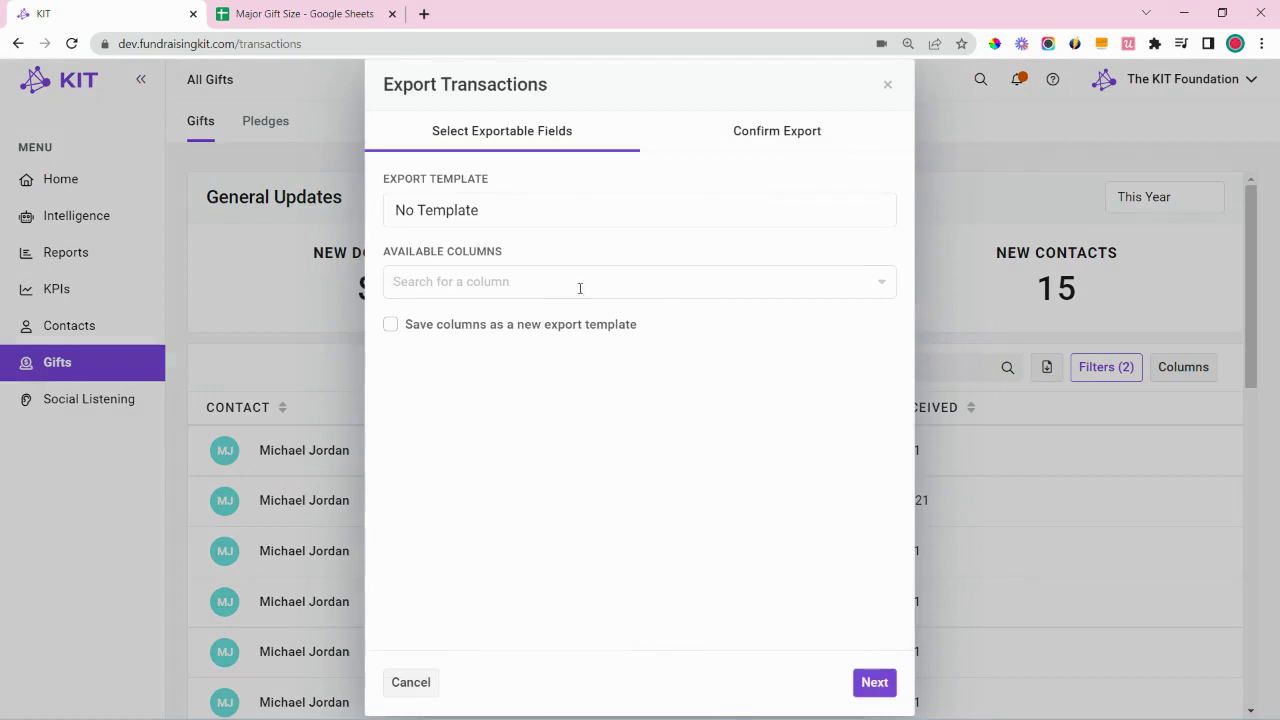
left_click(555, 278)
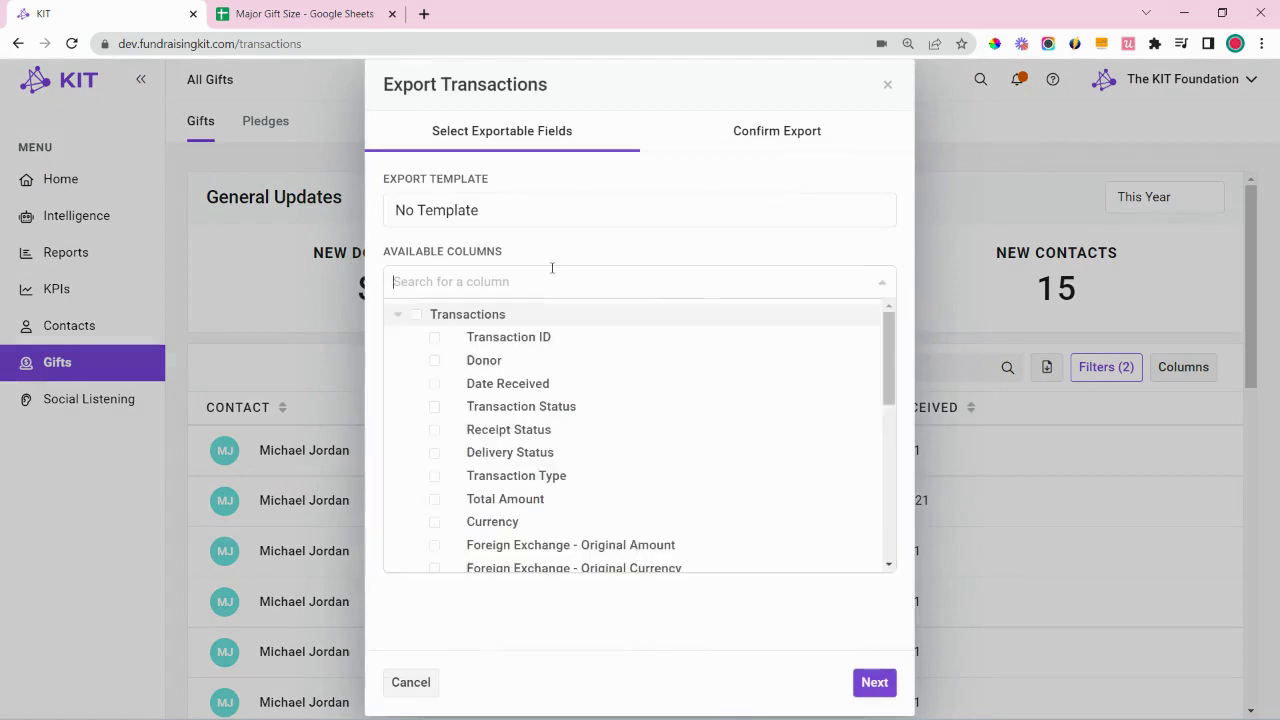
left_click(505, 360)
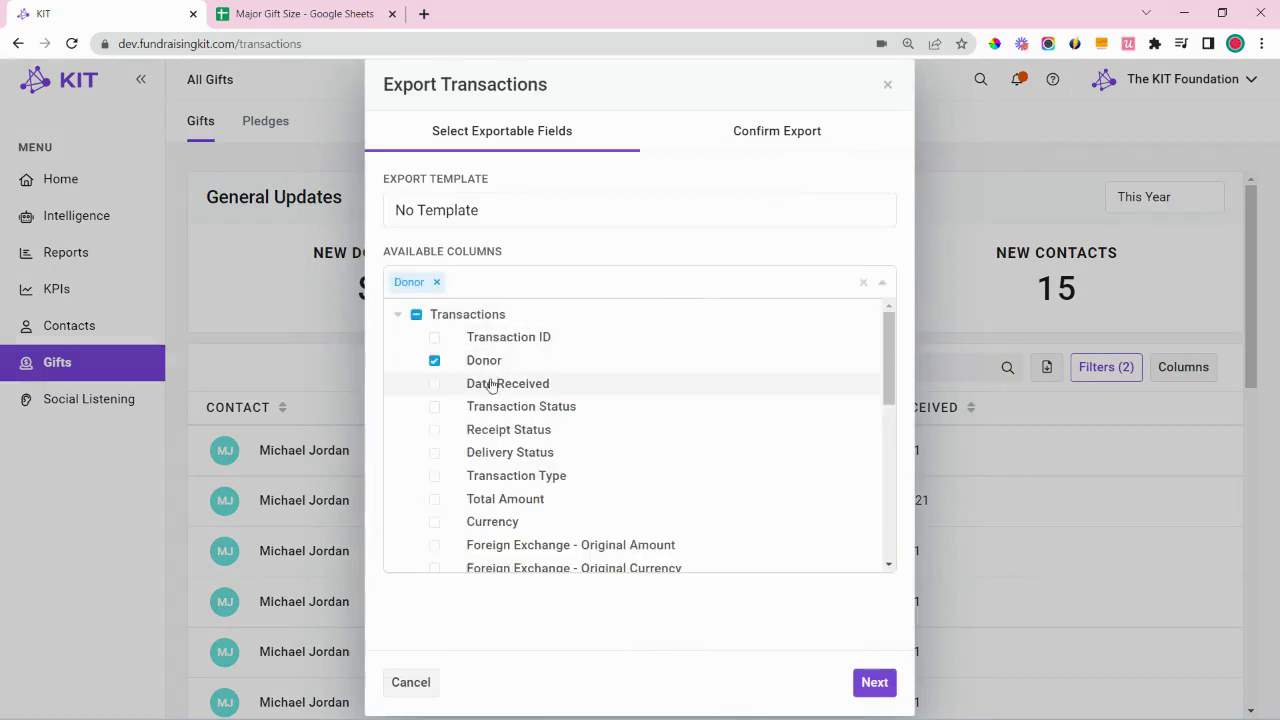
left_click(512, 504)
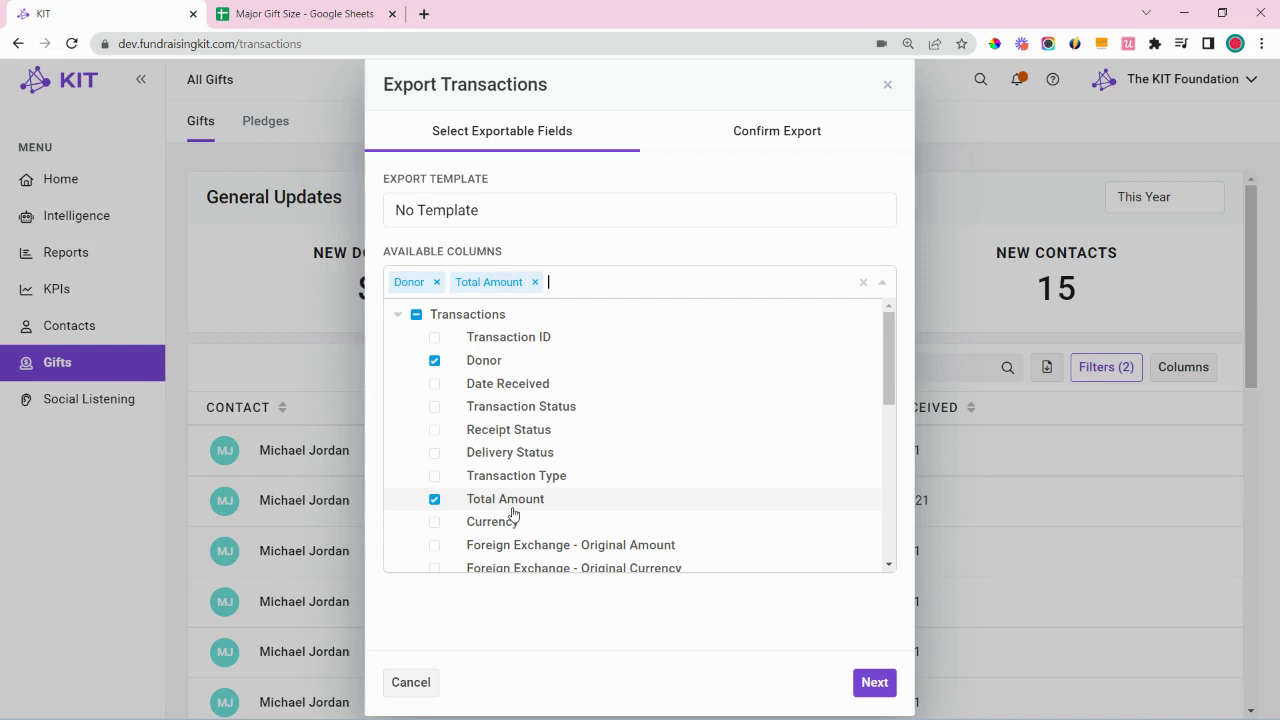
left_click(539, 652)
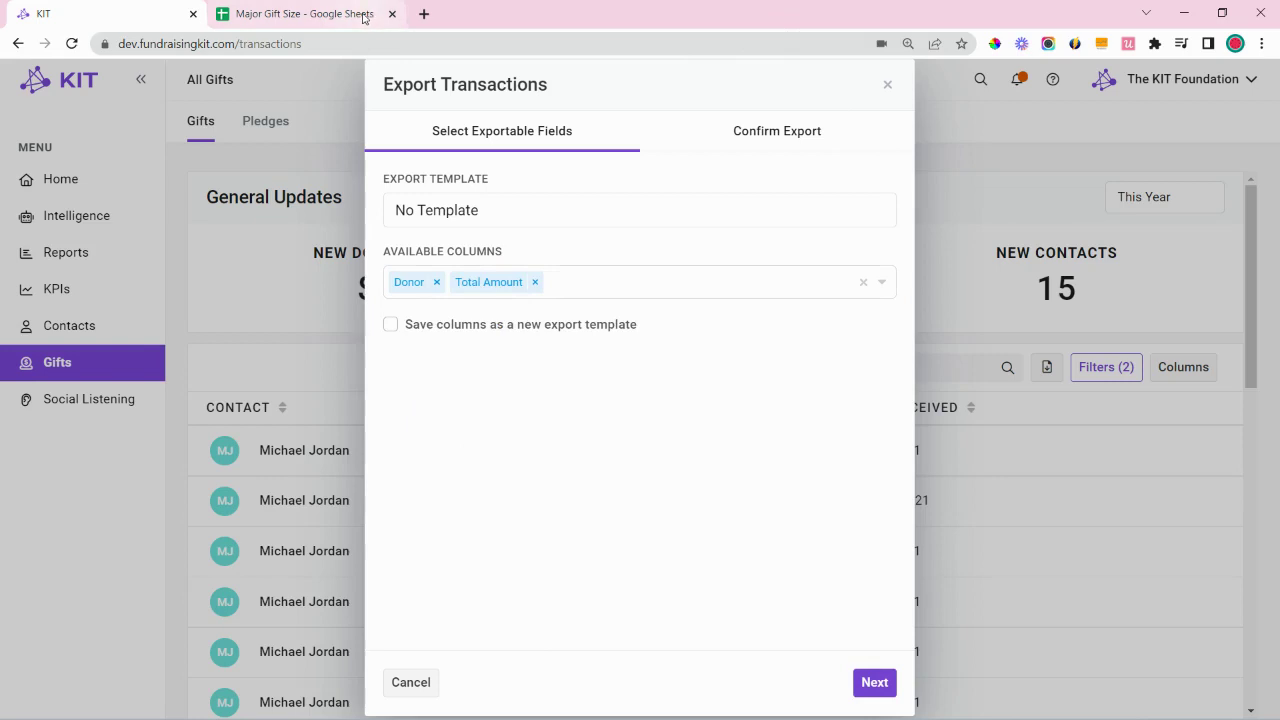
Switch to the Major Gift Size spreadsheet in Google Sheets and review the donor amounts in A1:B10 and the note on duplicates and outliers
mouse_move(364, 17)
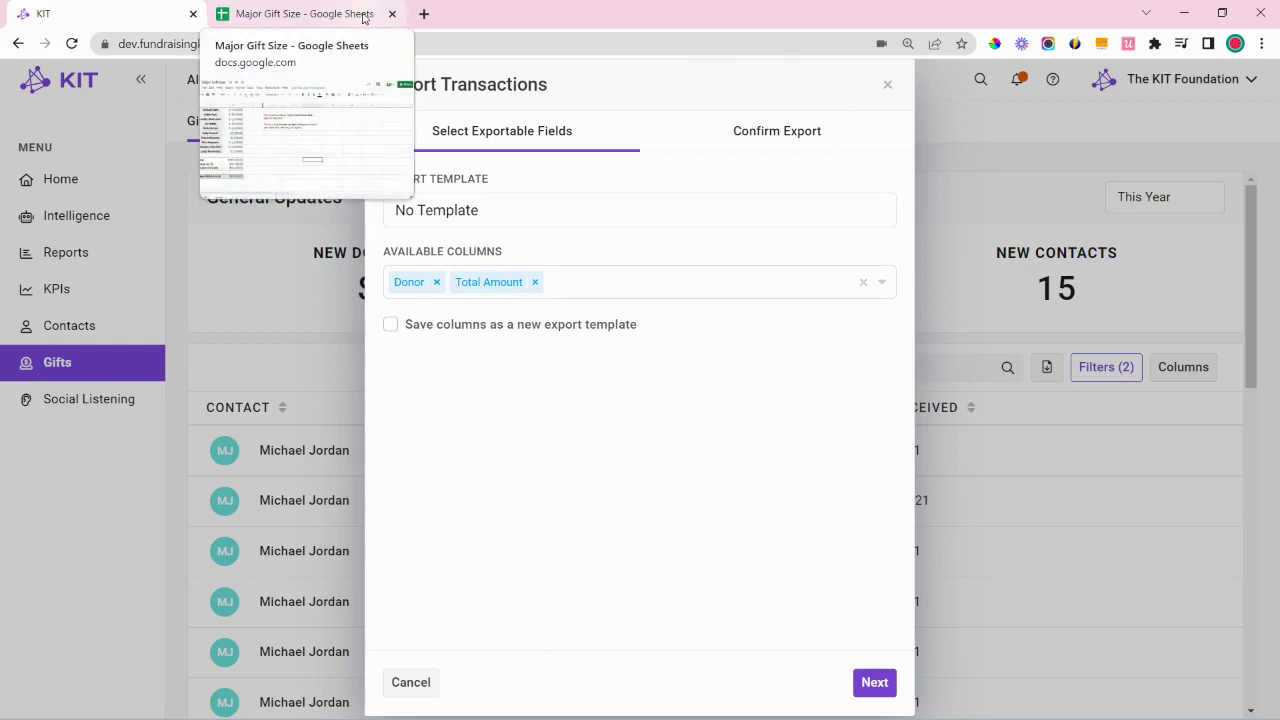
left_click(334, 20)
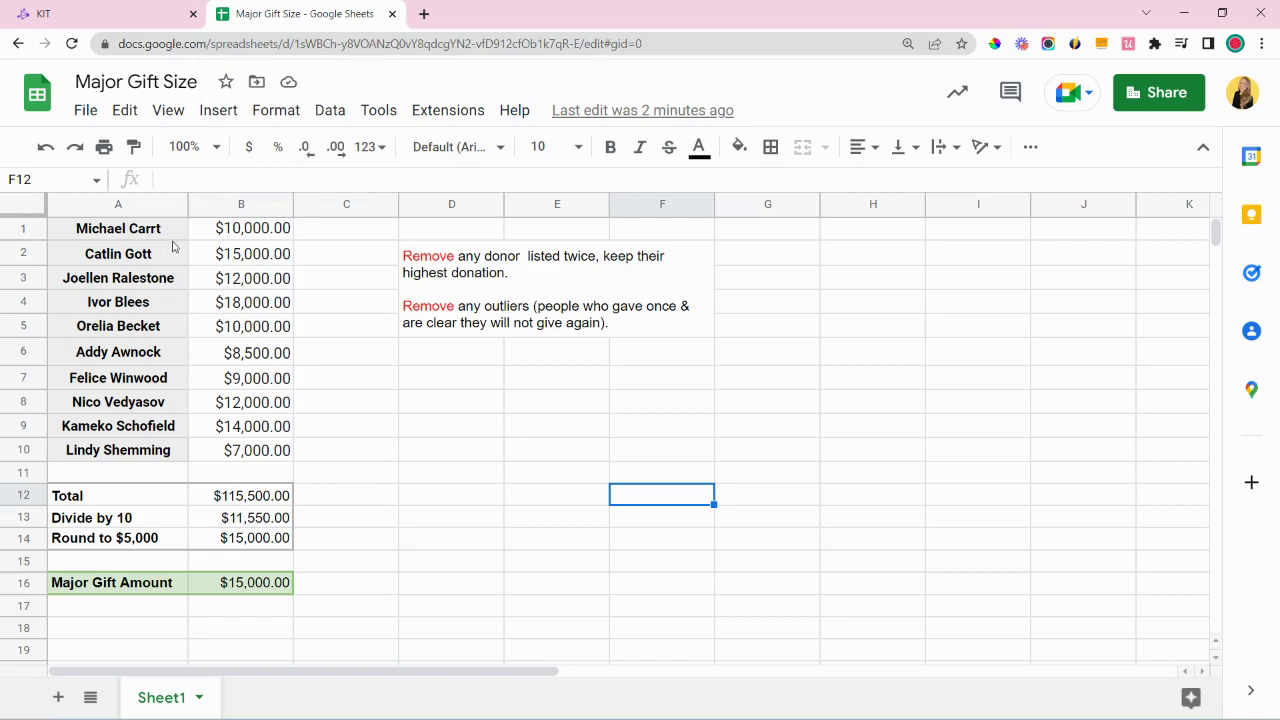
left_click_drag(171, 235, 264, 456)
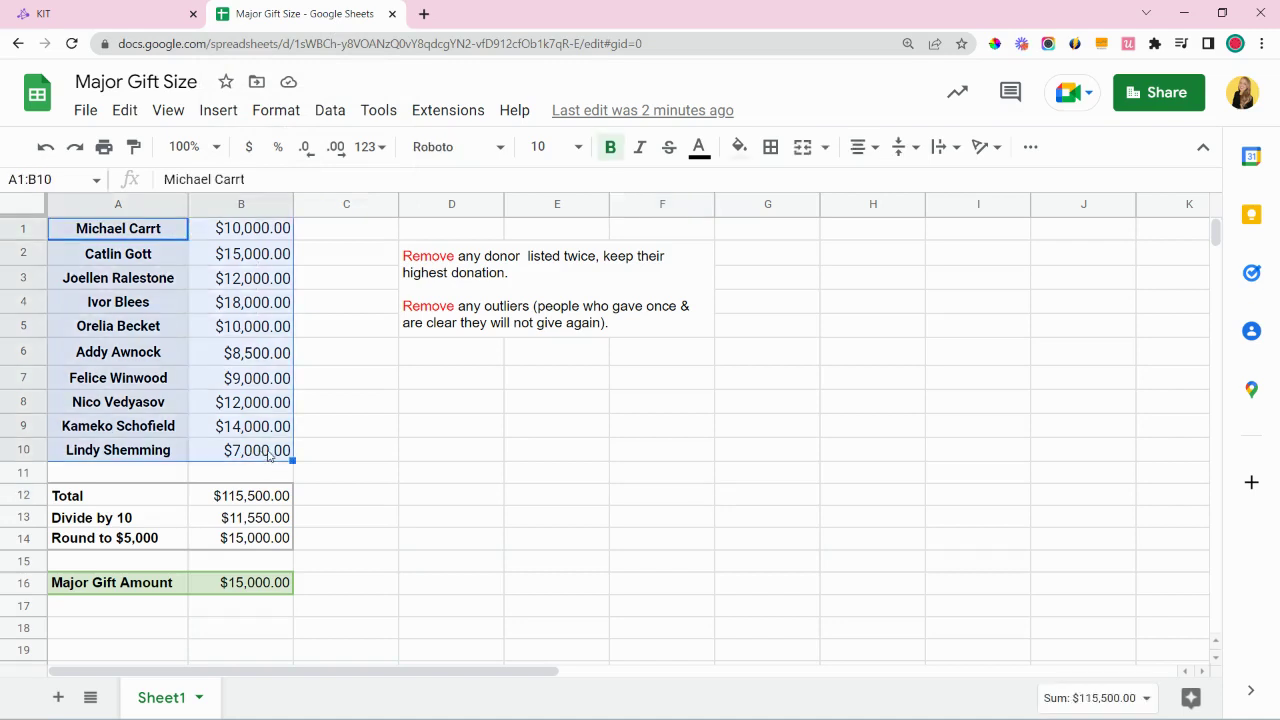
double_click(498, 333)
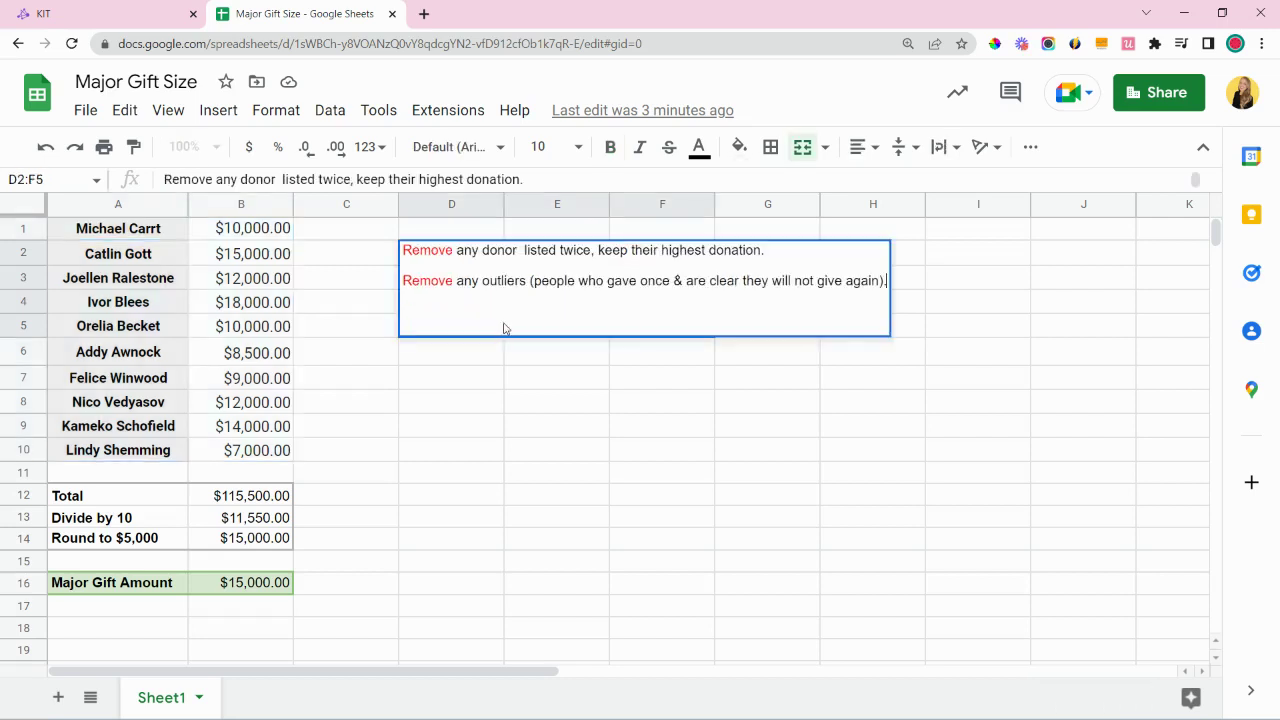
triple_click(644, 280)
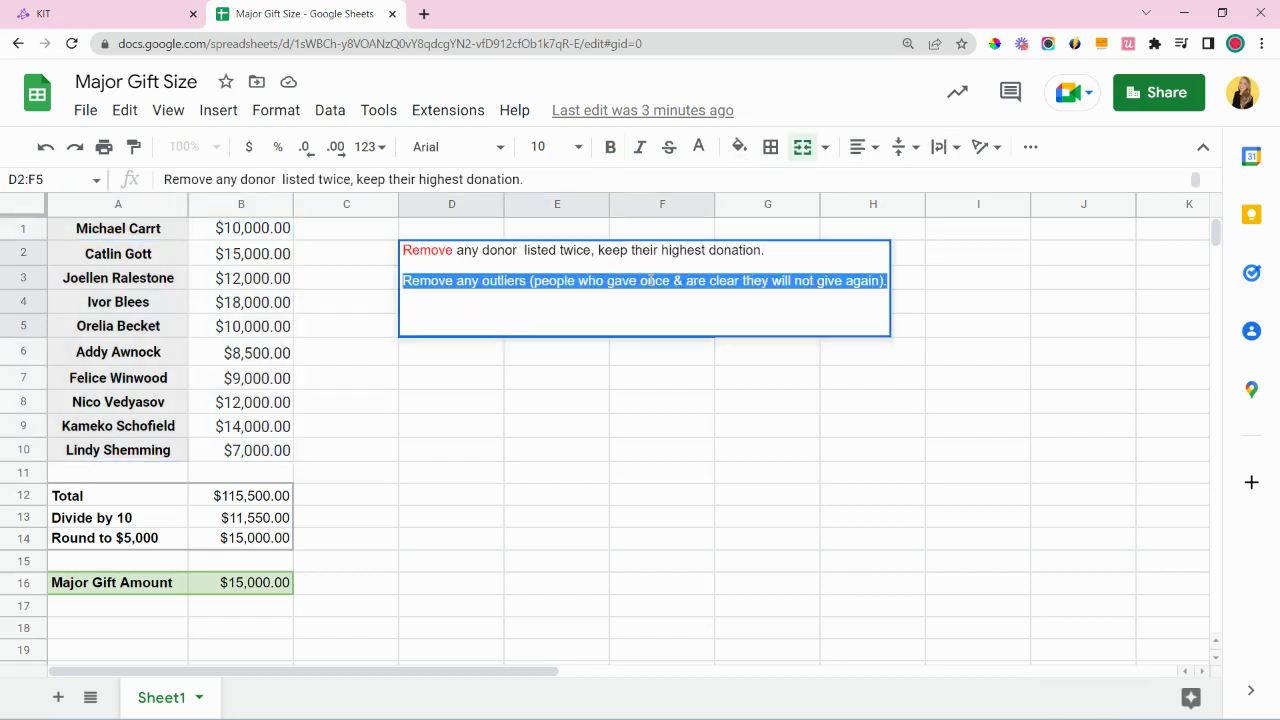
left_click(550, 405)
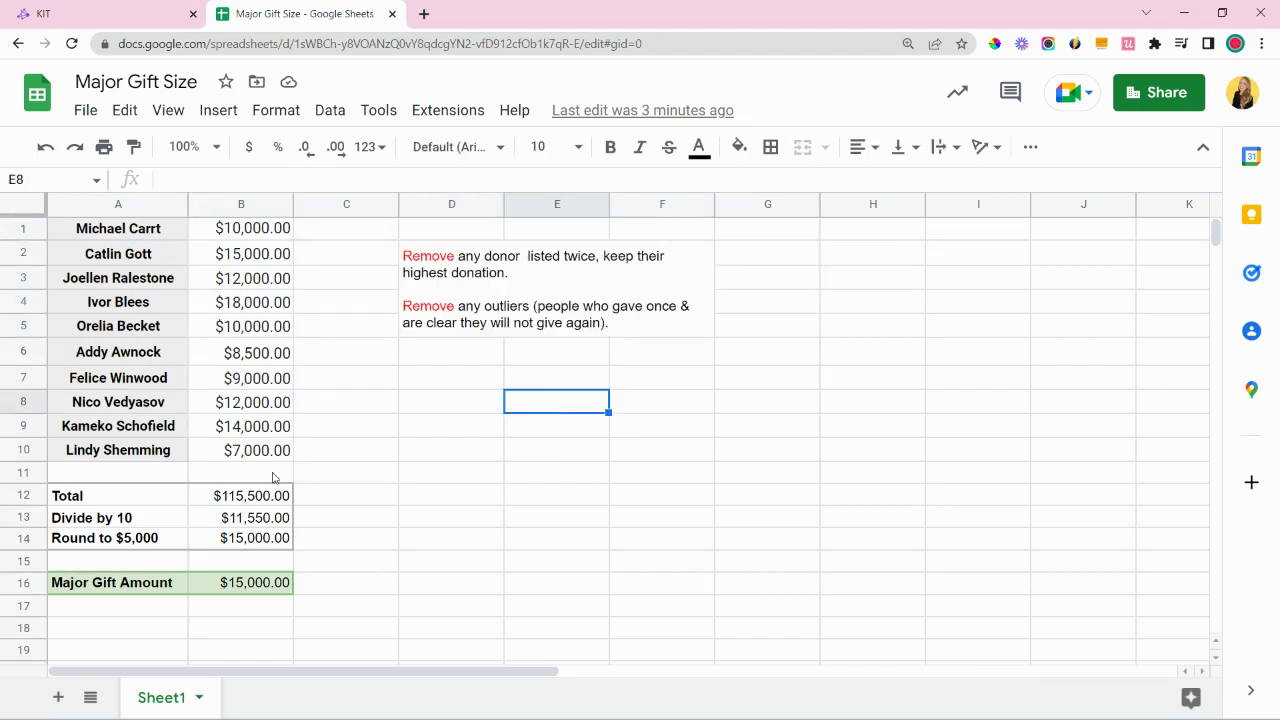
Inspect the Total, Divide by 10, Round to $5,000 and Major Gift Amount cells in column B
left_click(270, 505)
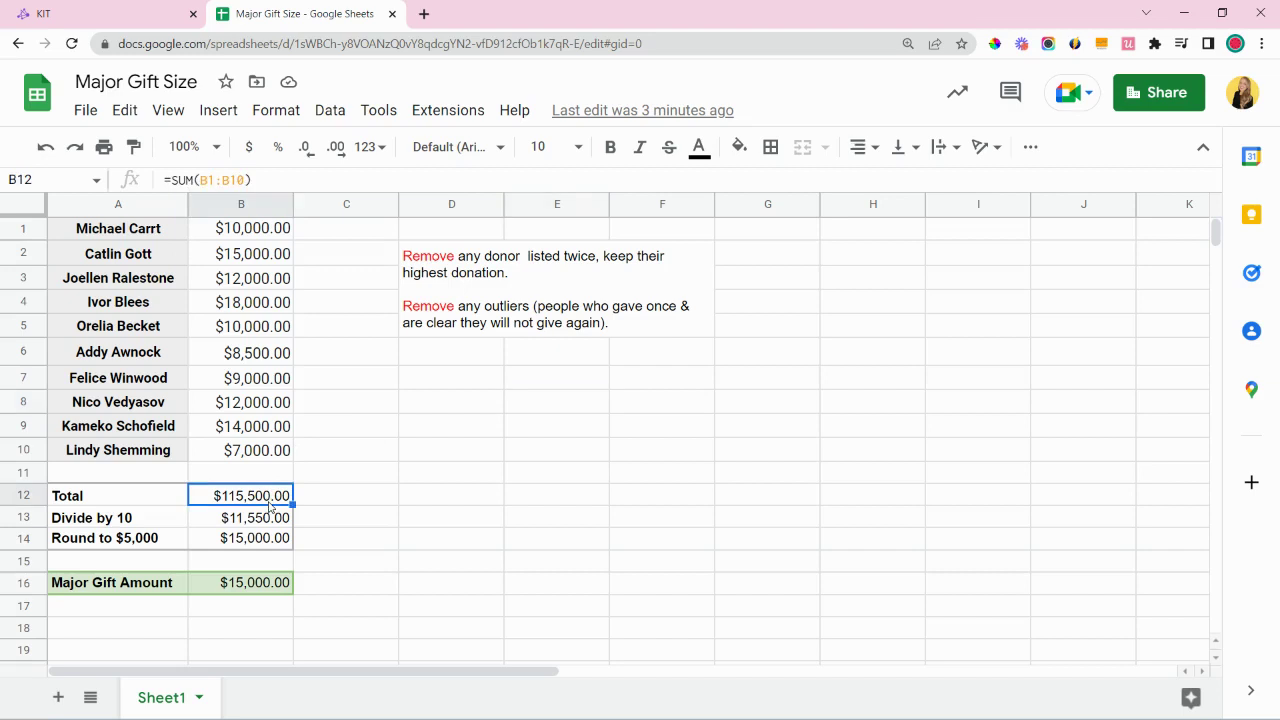
left_click(268, 525)
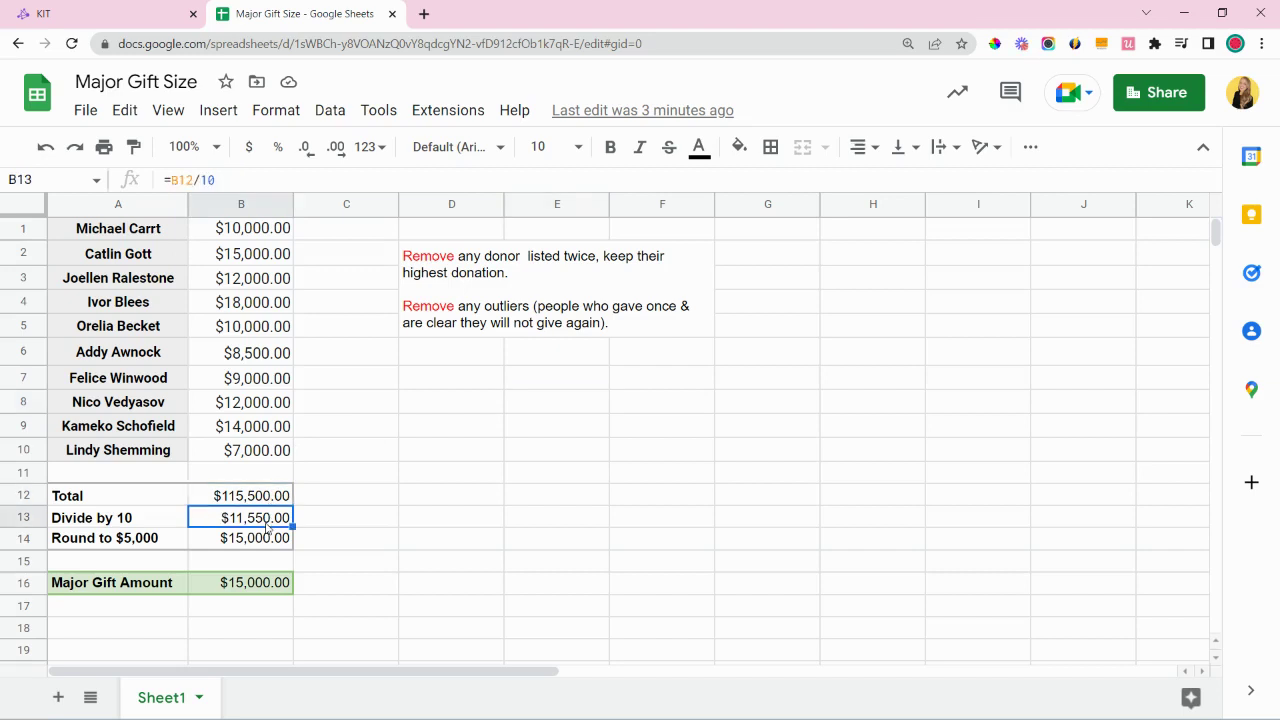
left_click(258, 541)
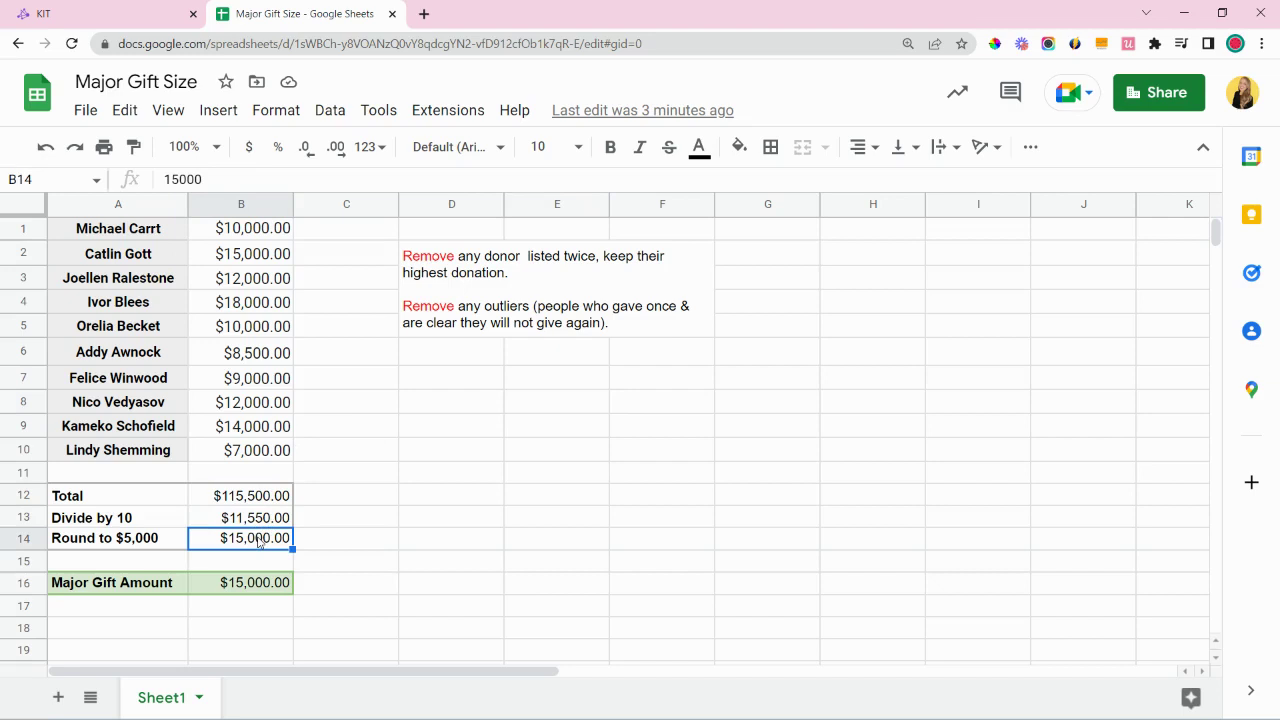
left_click(285, 590)
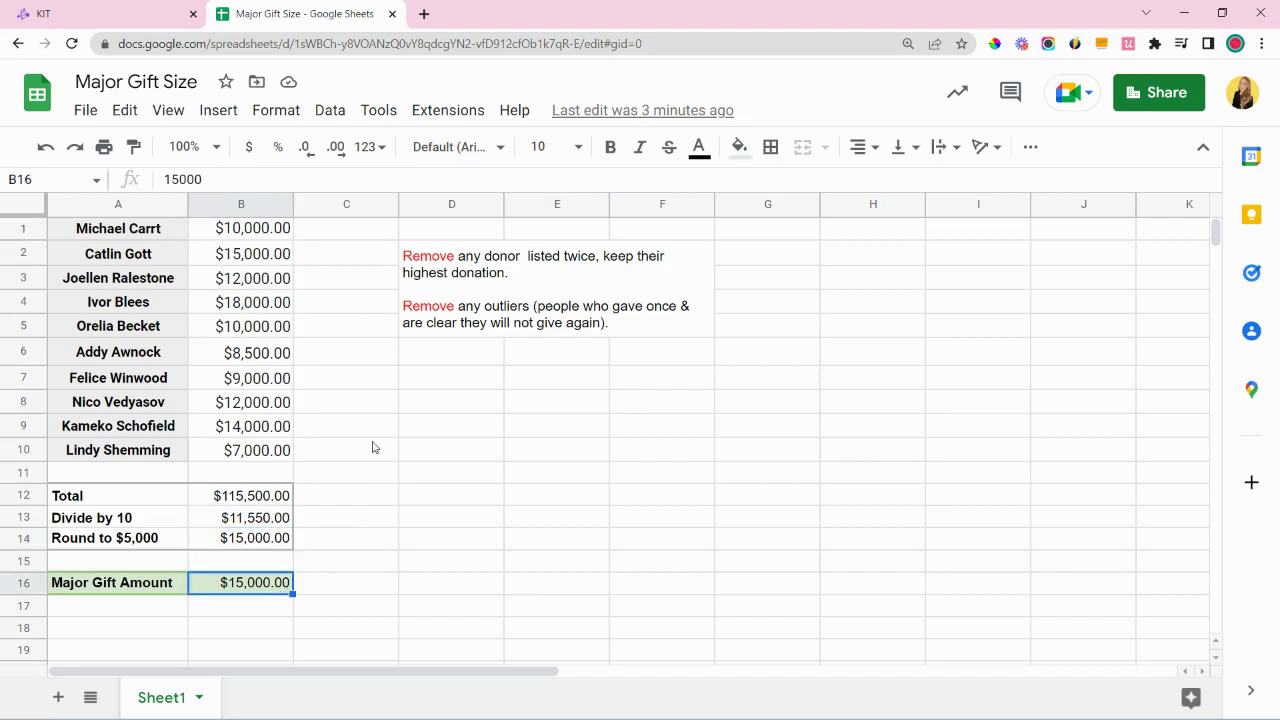
Switch back to KIT and close the transaction export without exporting
left_click(96, 20)
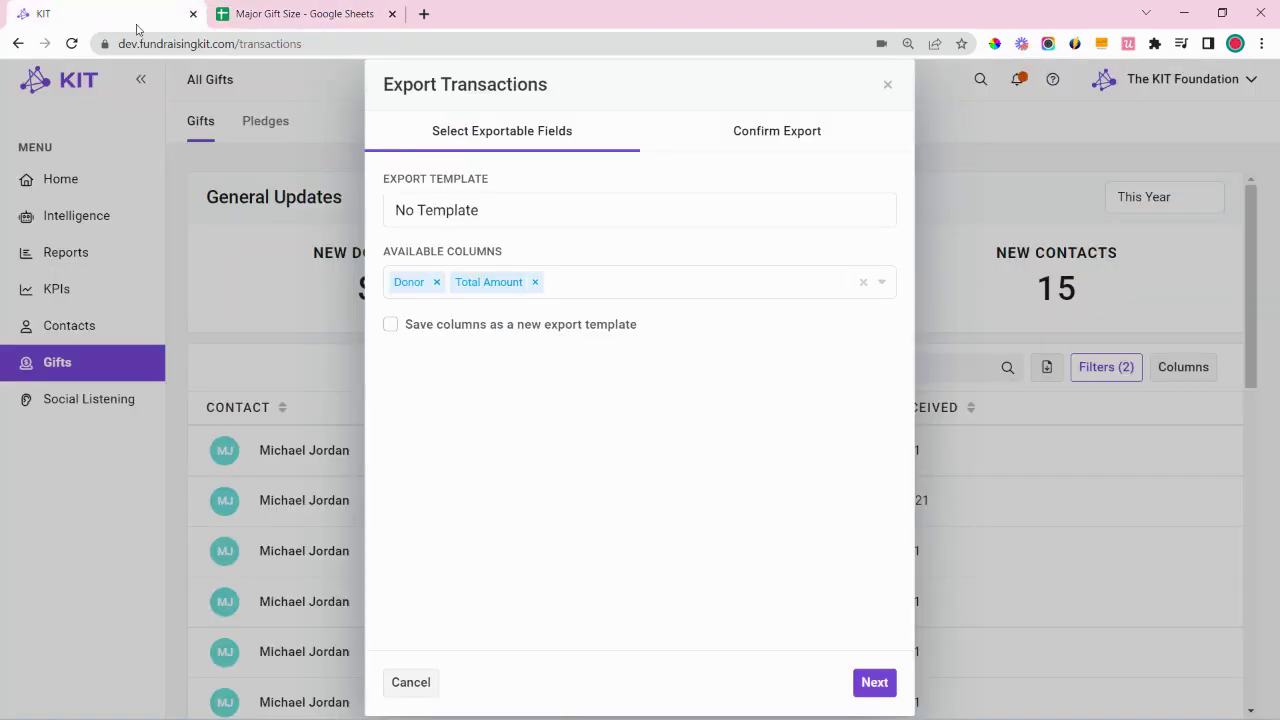
left_click(887, 85)
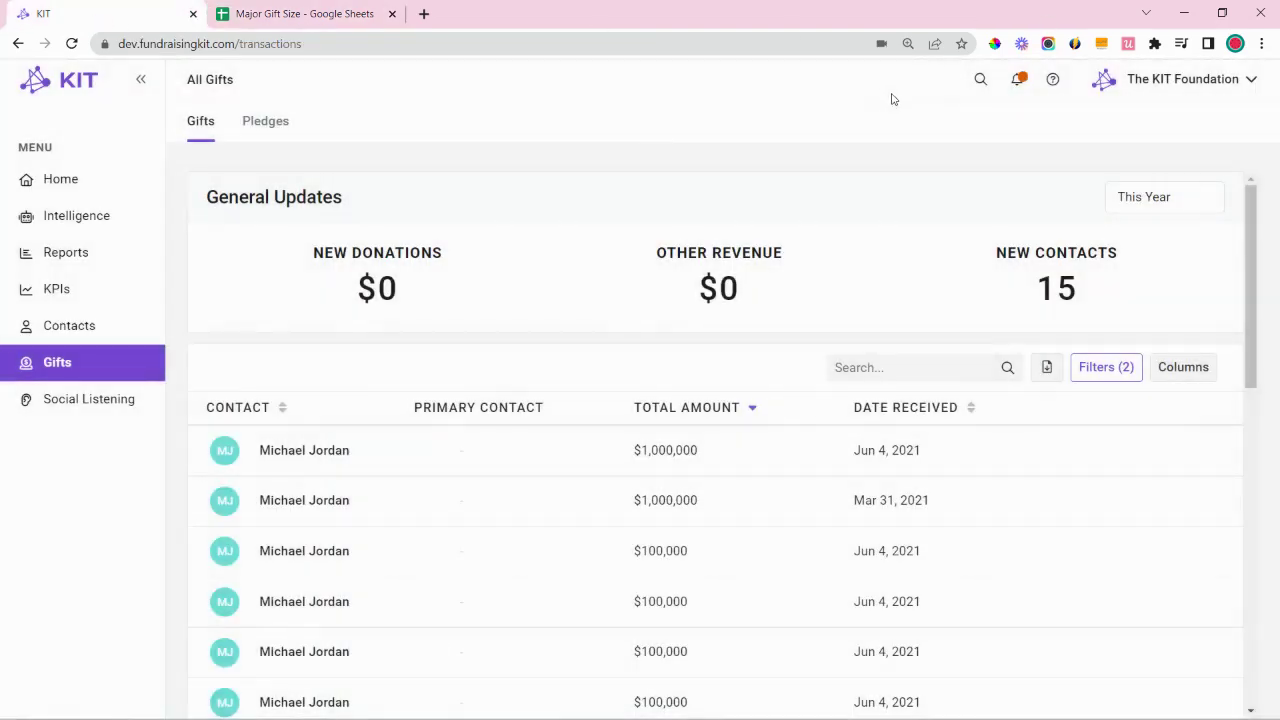
Open The KIT Foundation's organization settings and find the Donor Sizes section in the profile
left_click(1168, 93)
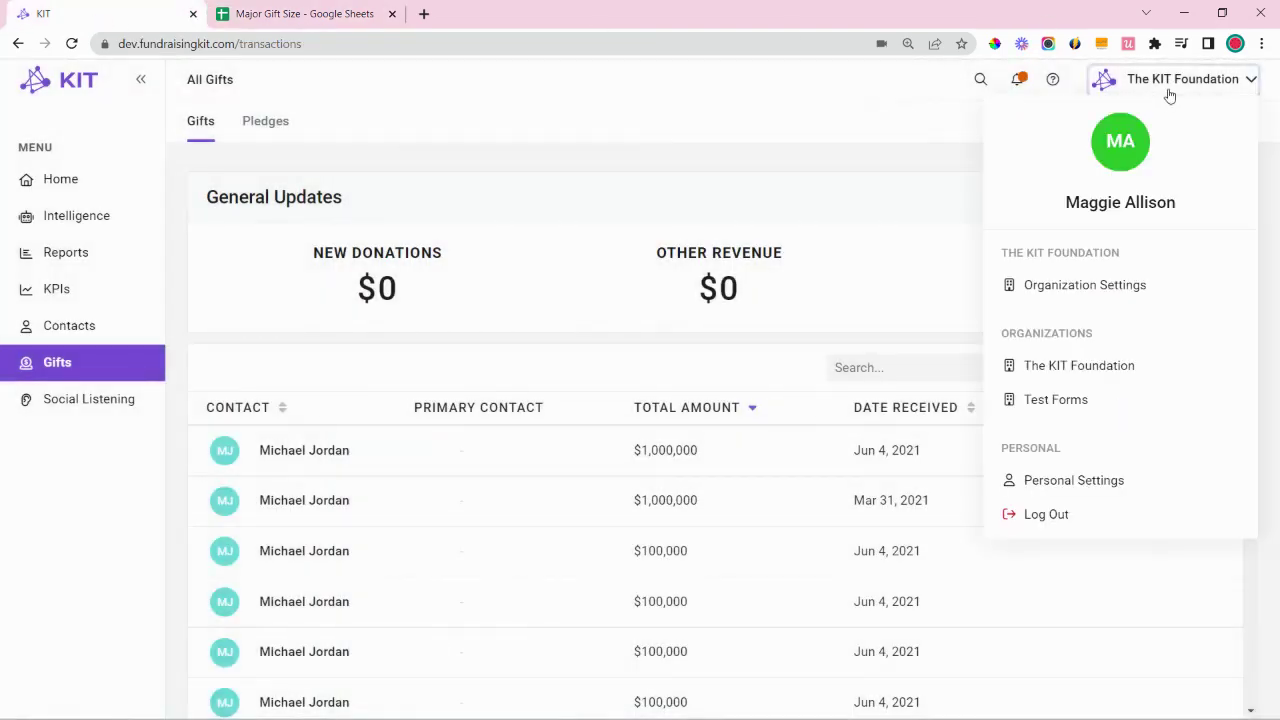
left_click(1131, 289)
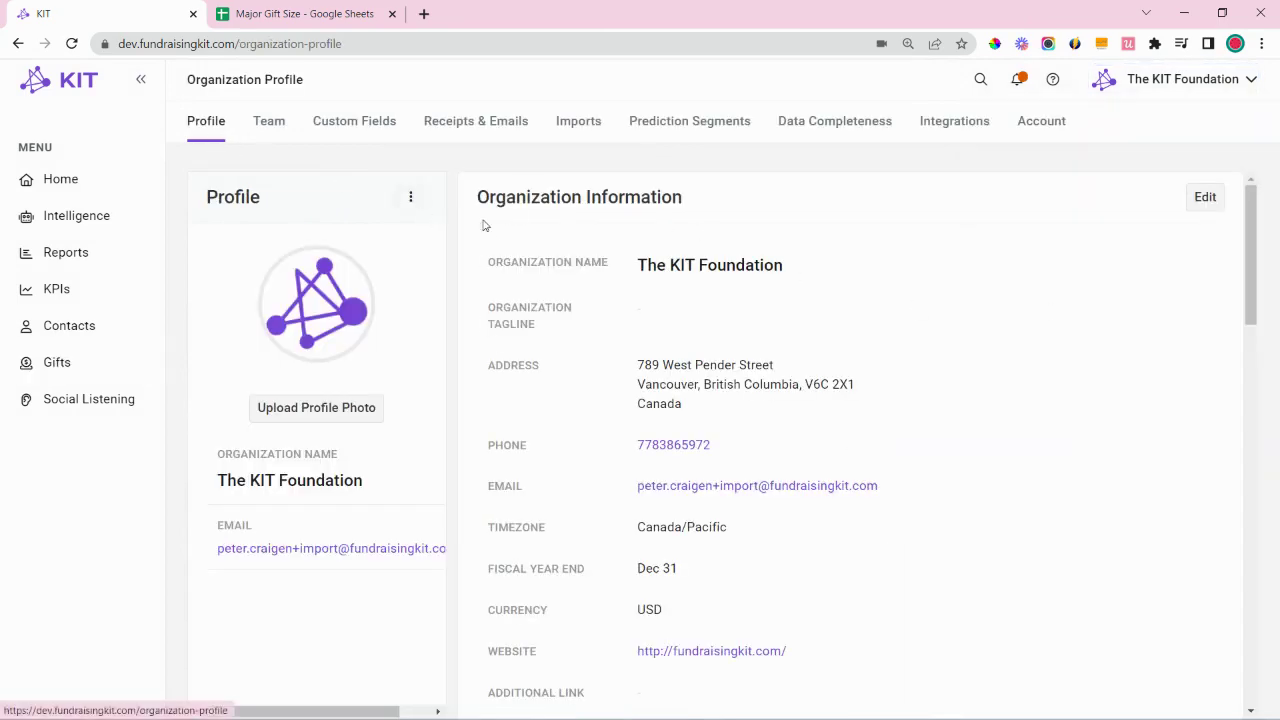
scroll(940, 318, "down", 9)
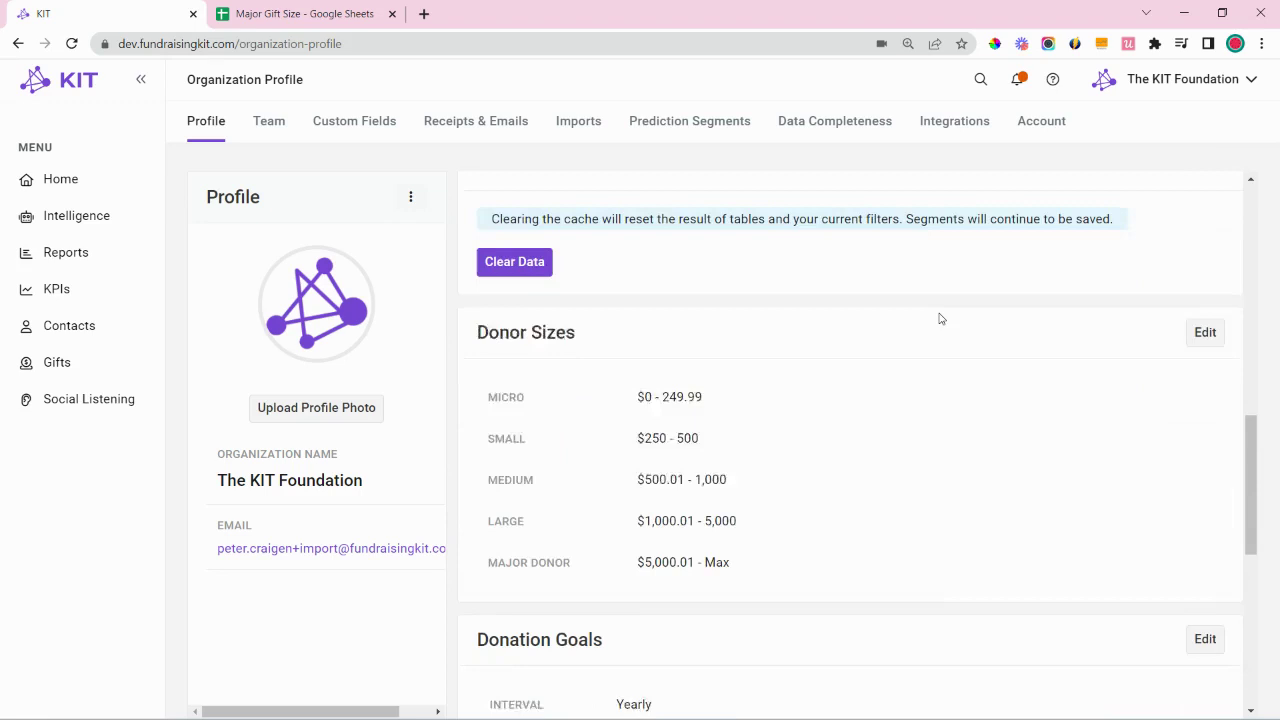
left_click_drag(631, 311, 451, 323)
left_click(656, 320)
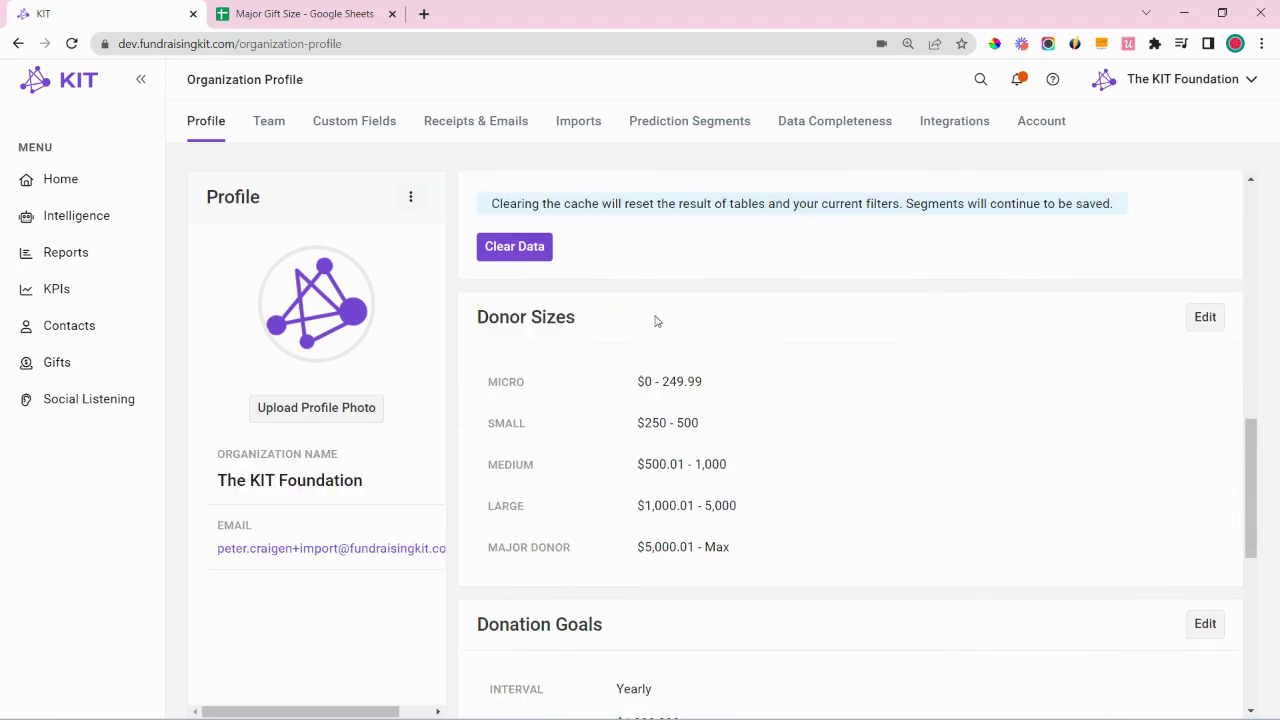
Open the donor sizes for editing and compare the percentage ranges with the dollar ranges
left_click(1200, 318)
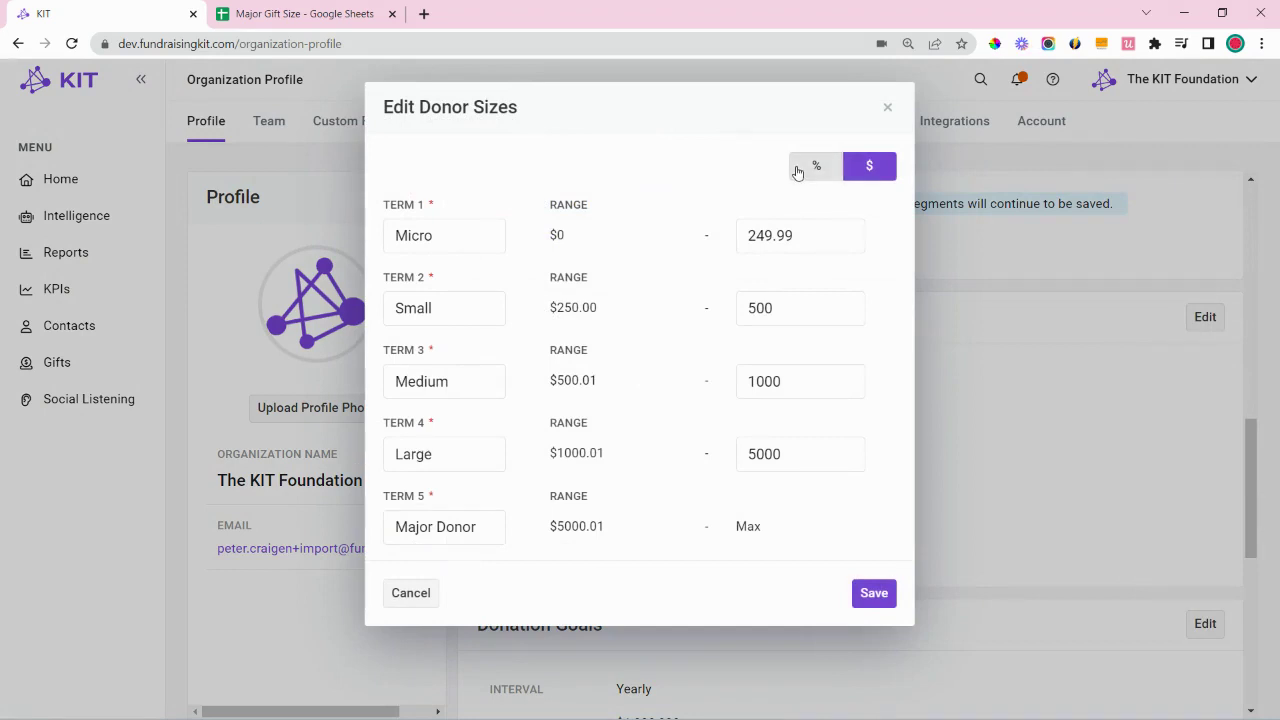
left_click(797, 172)
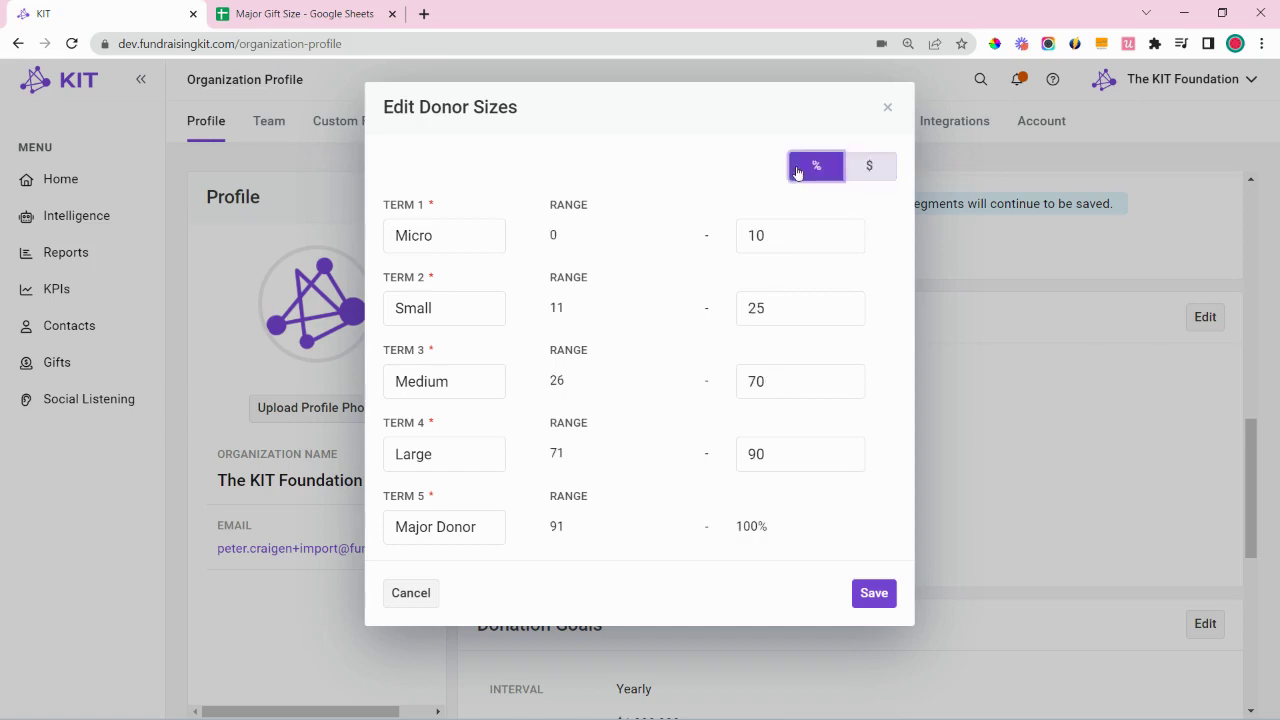
left_click(868, 170)
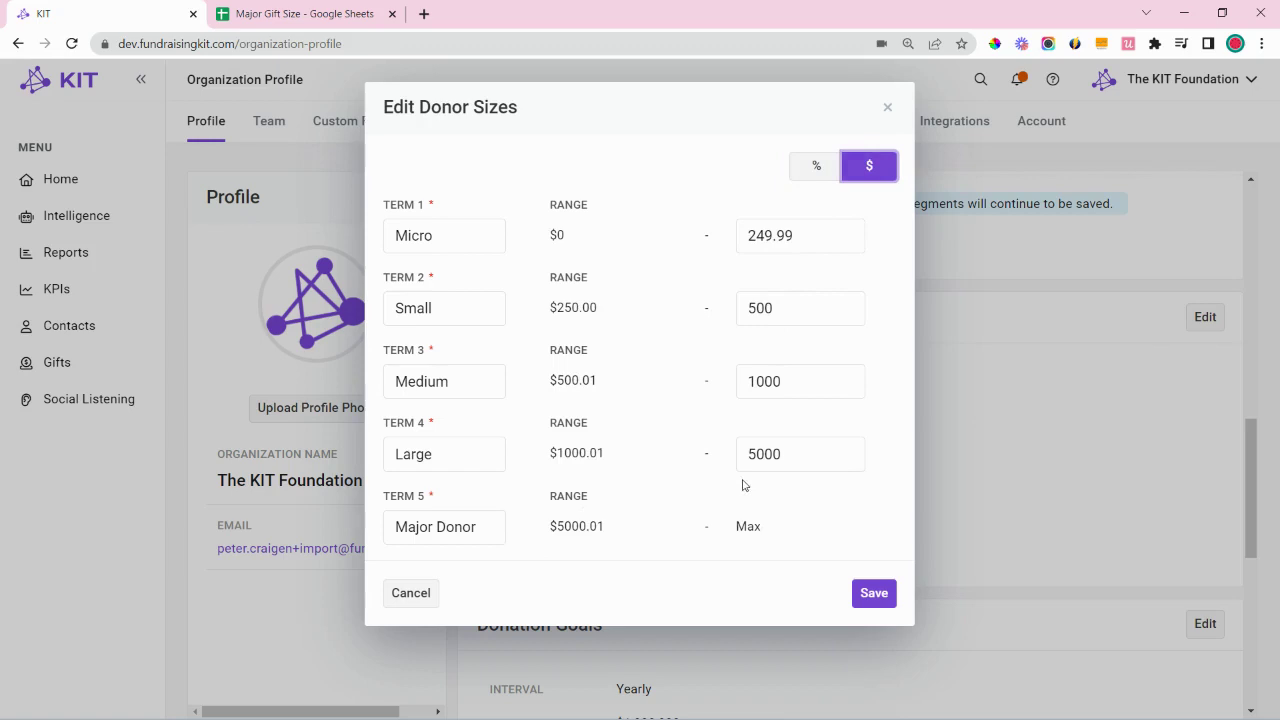
Try an upper limit of 15000 for the Large donor size, check the Major Donor range, and cancel the edit
left_click_drag(822, 453, 736, 470)
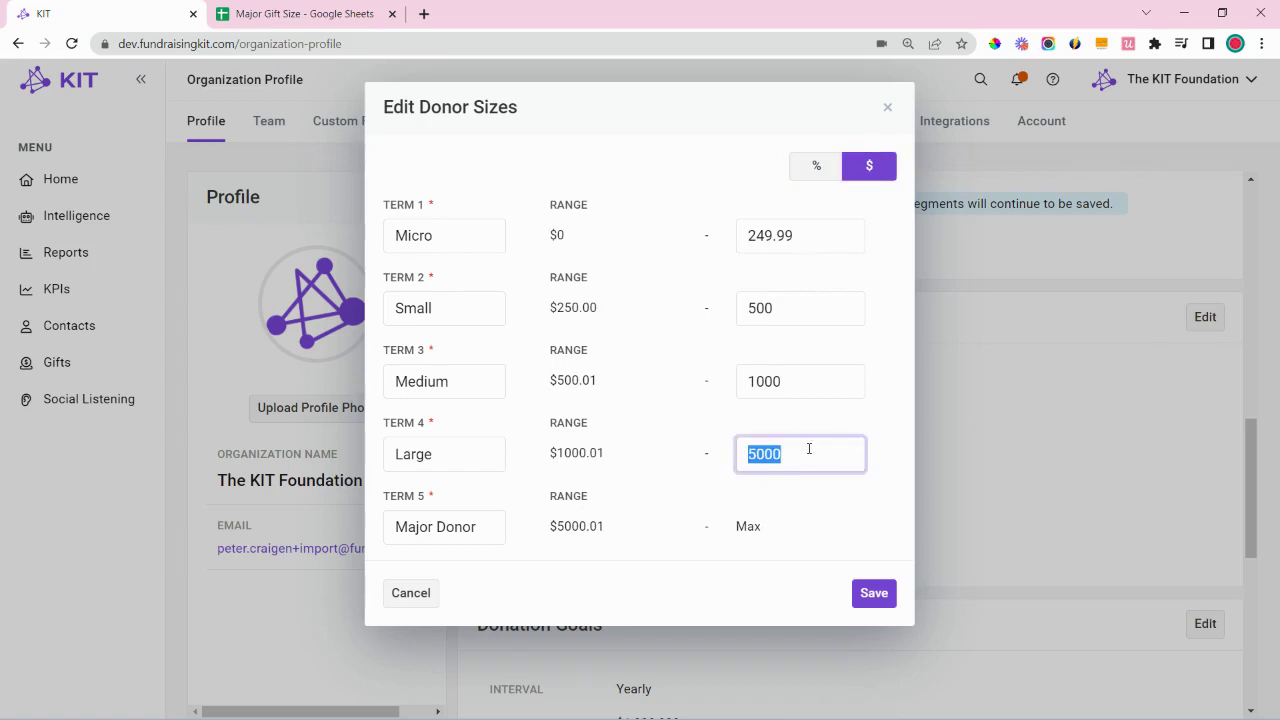
type("15000")
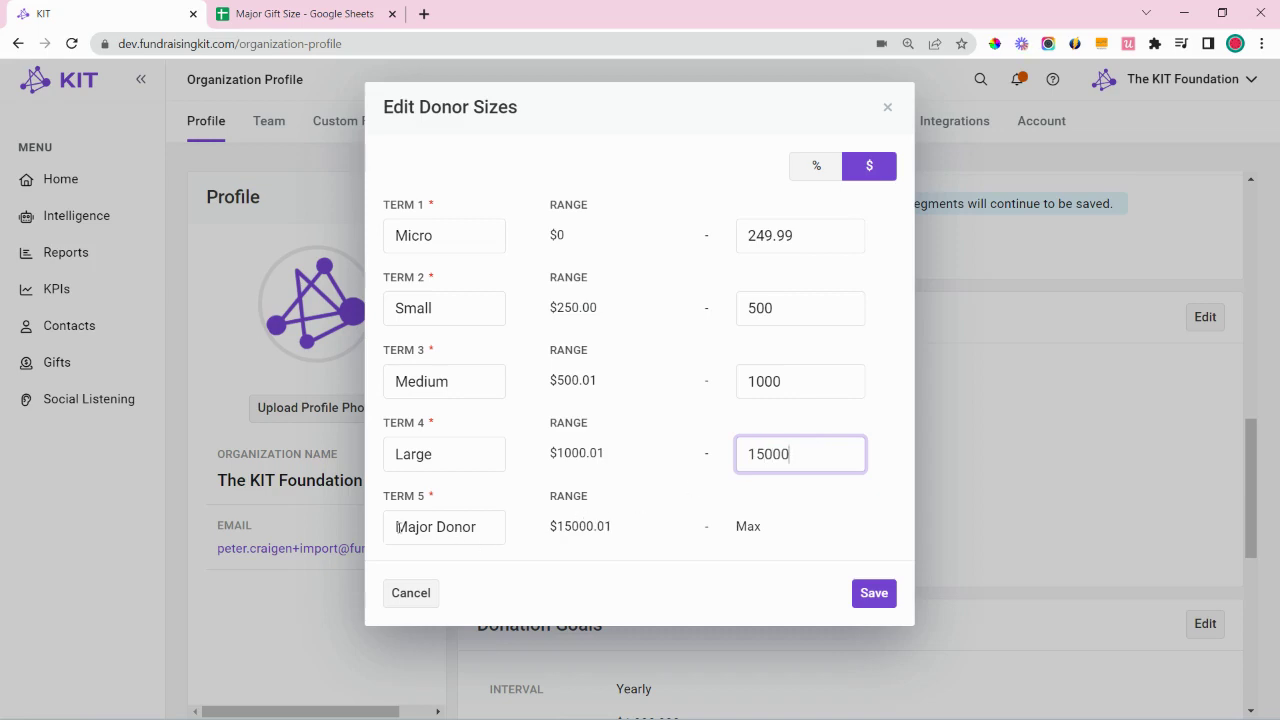
left_click_drag(397, 527, 504, 531)
left_click(545, 538)
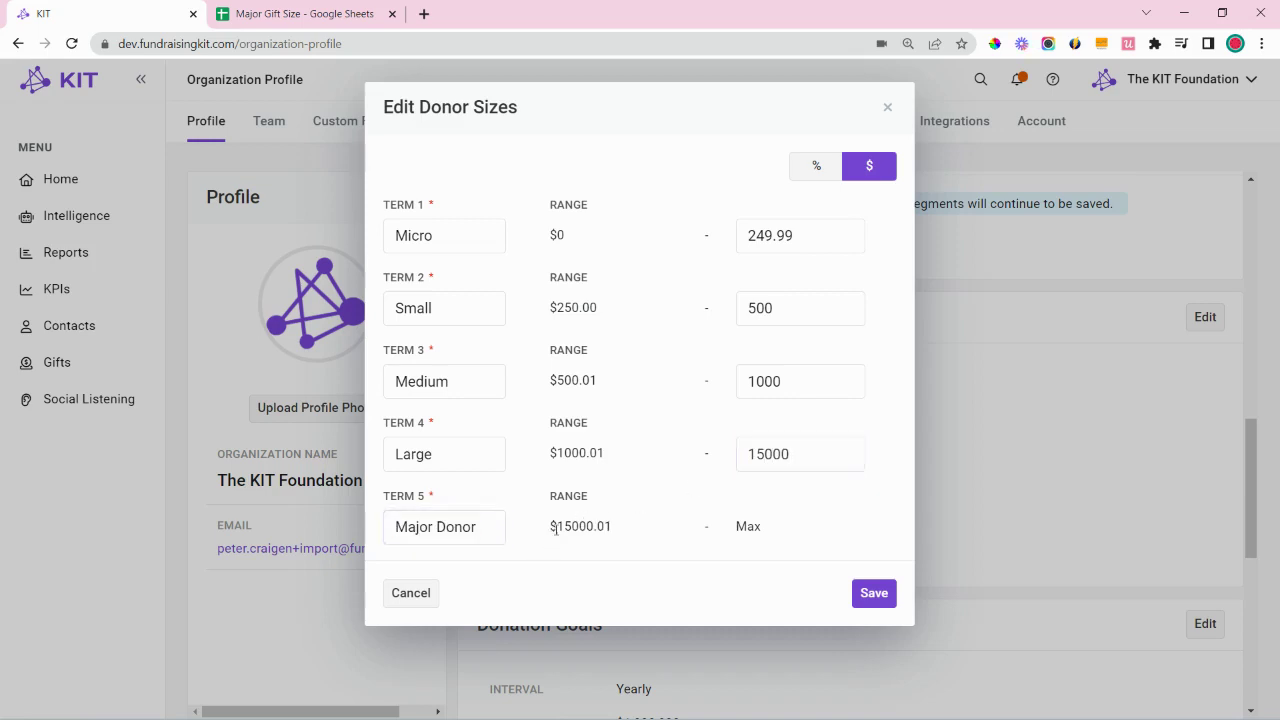
left_click(400, 596)
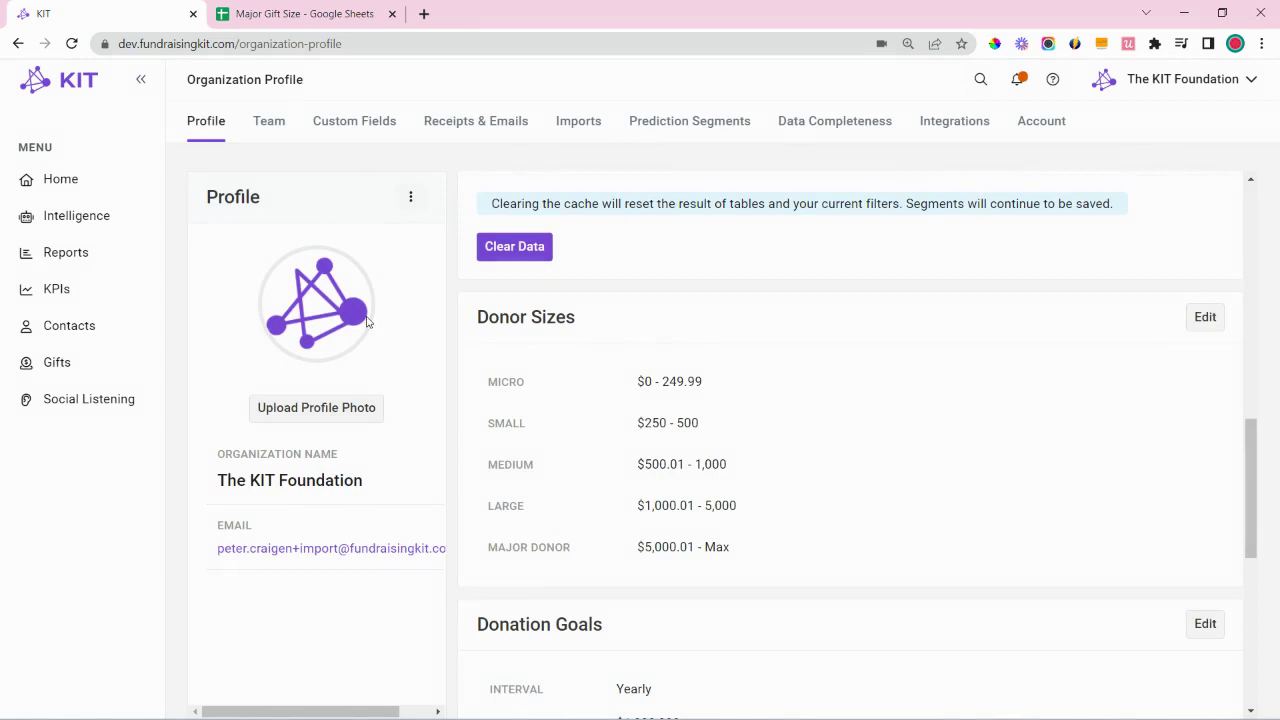
Open the Intelligence predictions and look over the Major Donor Potential list
left_click(134, 218)
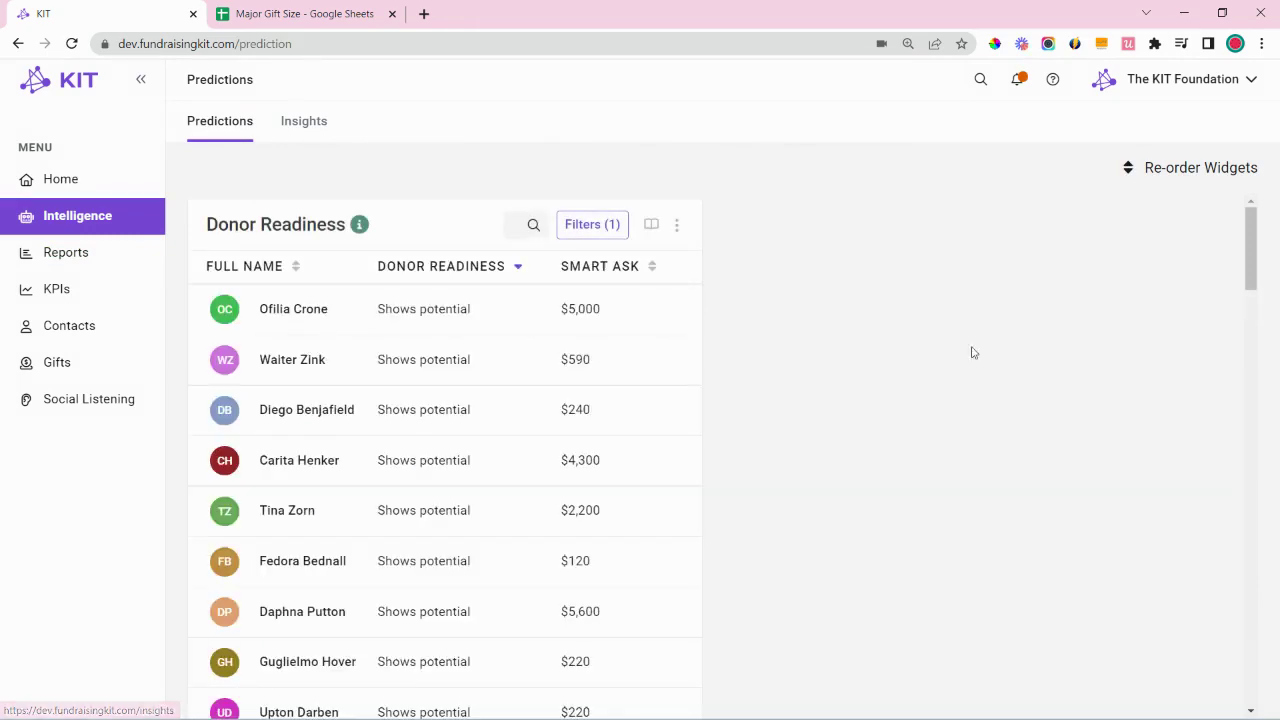
scroll(893, 468, "down", 5)
scroll(891, 474, "down", 5)
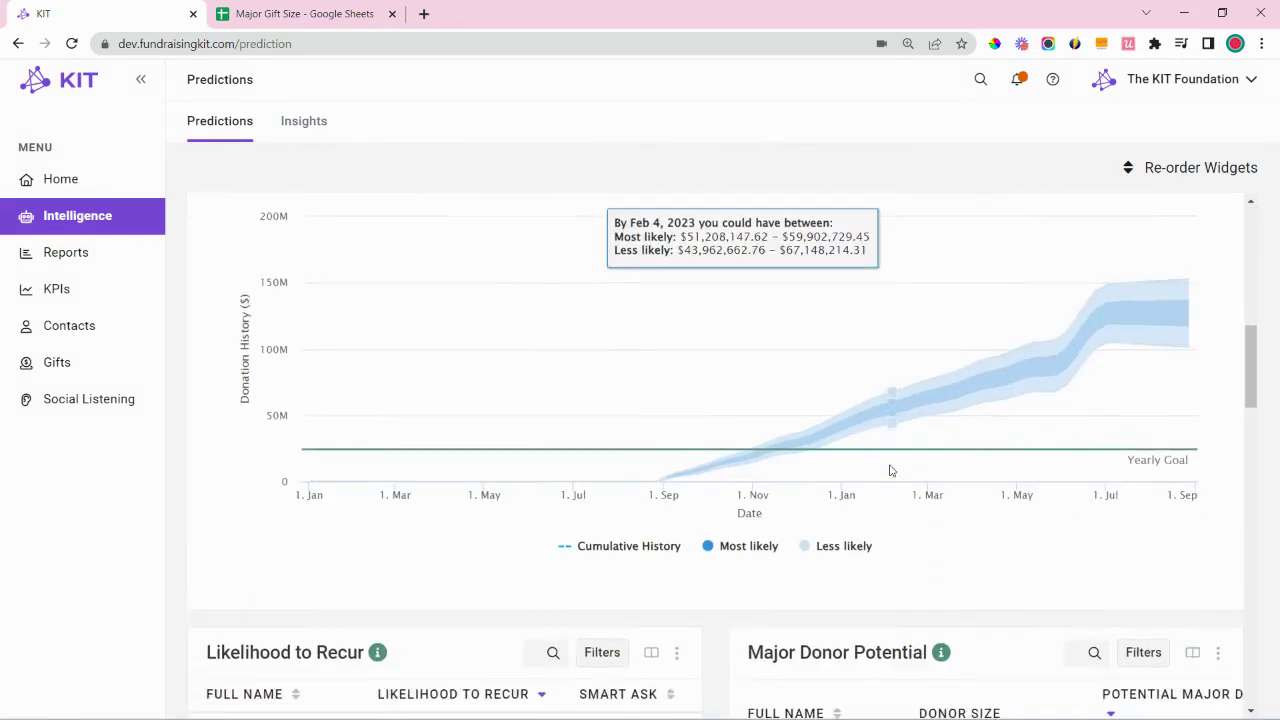
scroll(890, 470, "down", 2)
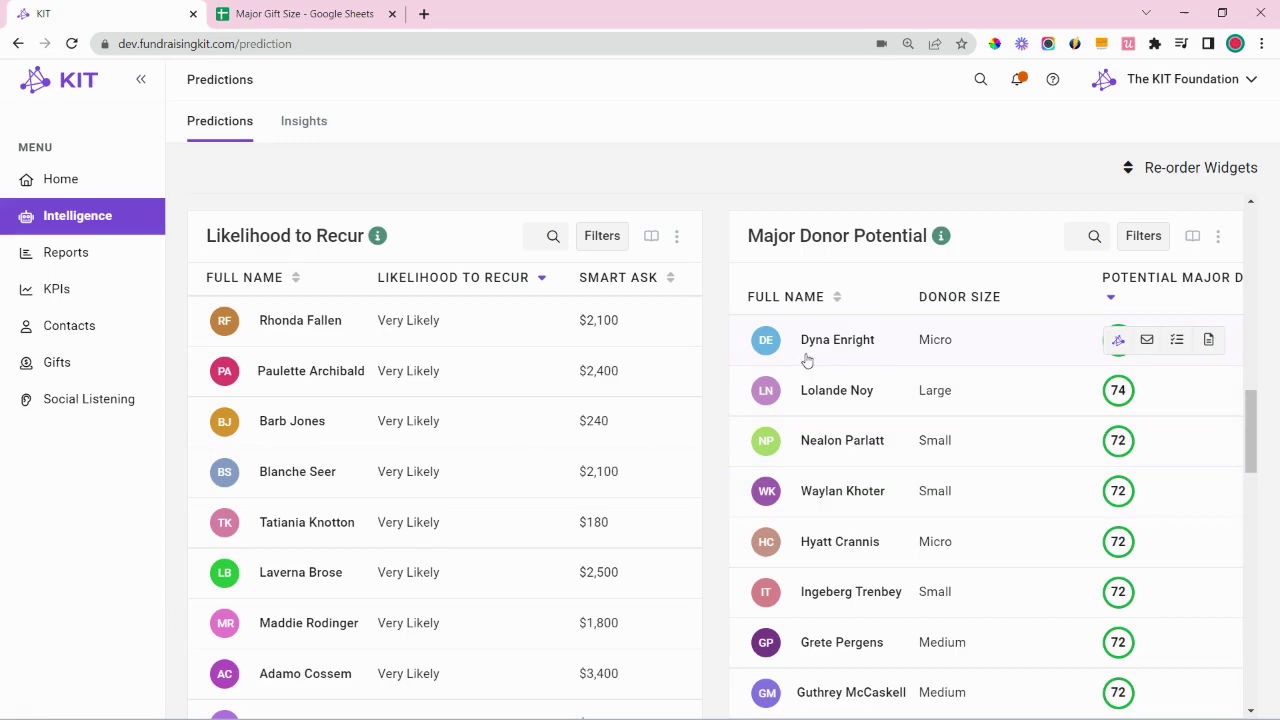
Open the first contact in the Major Donor Potential list and read the Major Donor Potential prediction on the profile
left_click(857, 350)
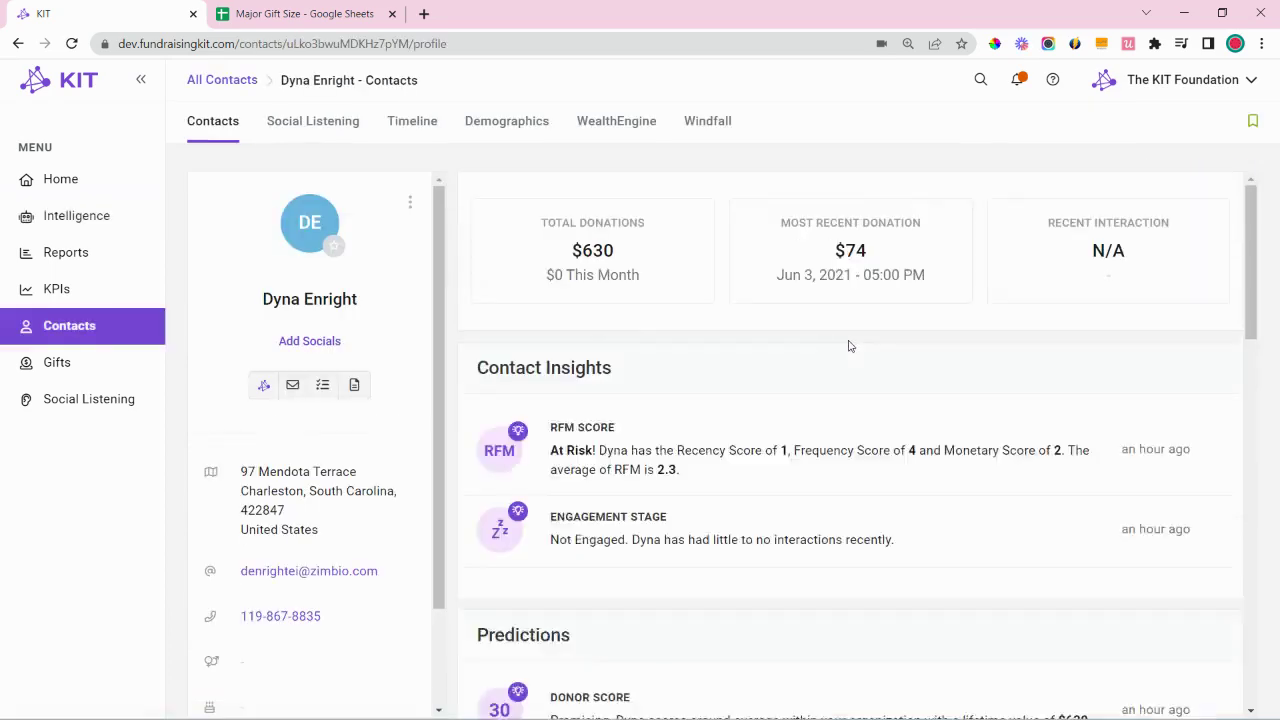
scroll(900, 400, "down", 3)
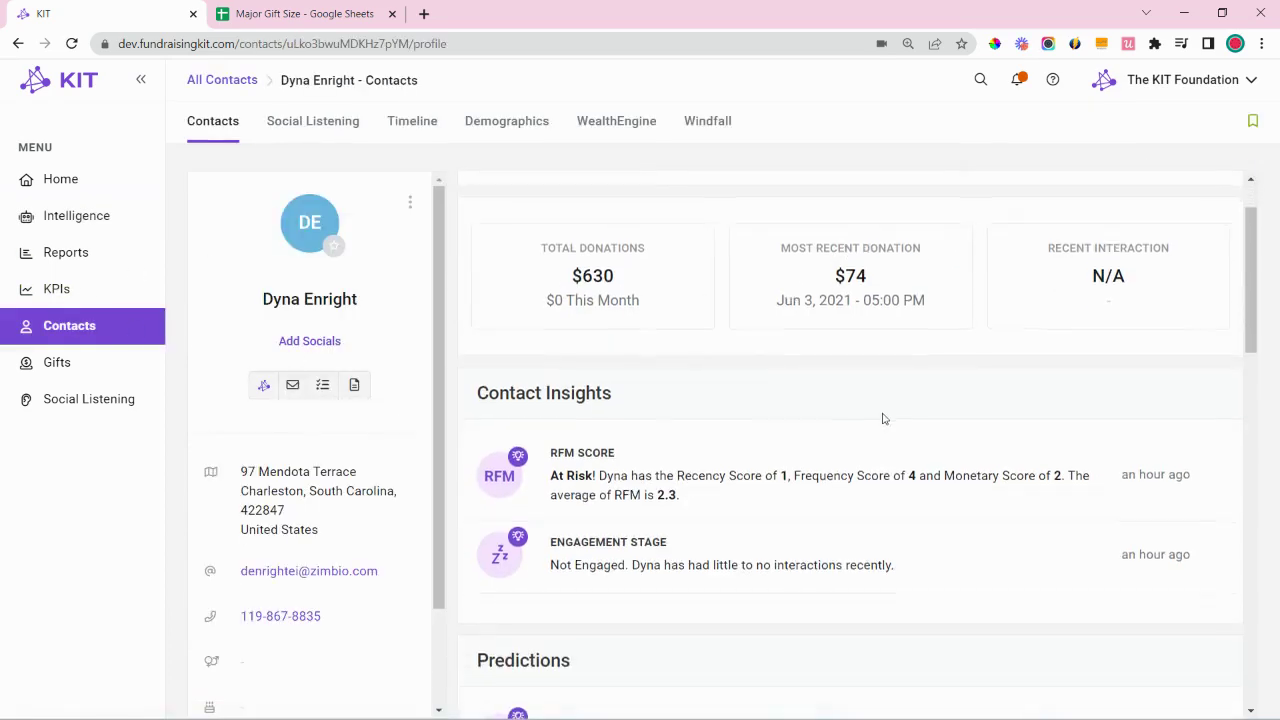
scroll(526, 486, "down", 2)
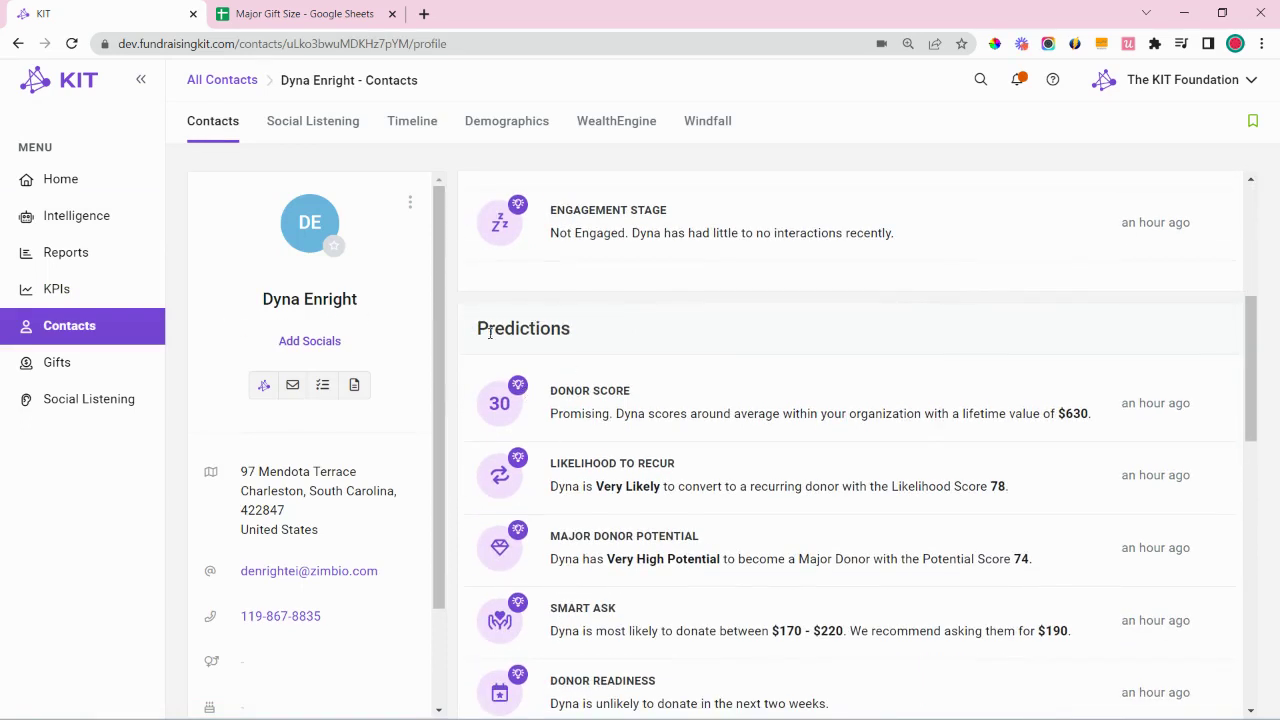
scroll(707, 368, "down", 2)
left_click_drag(700, 372, 548, 384)
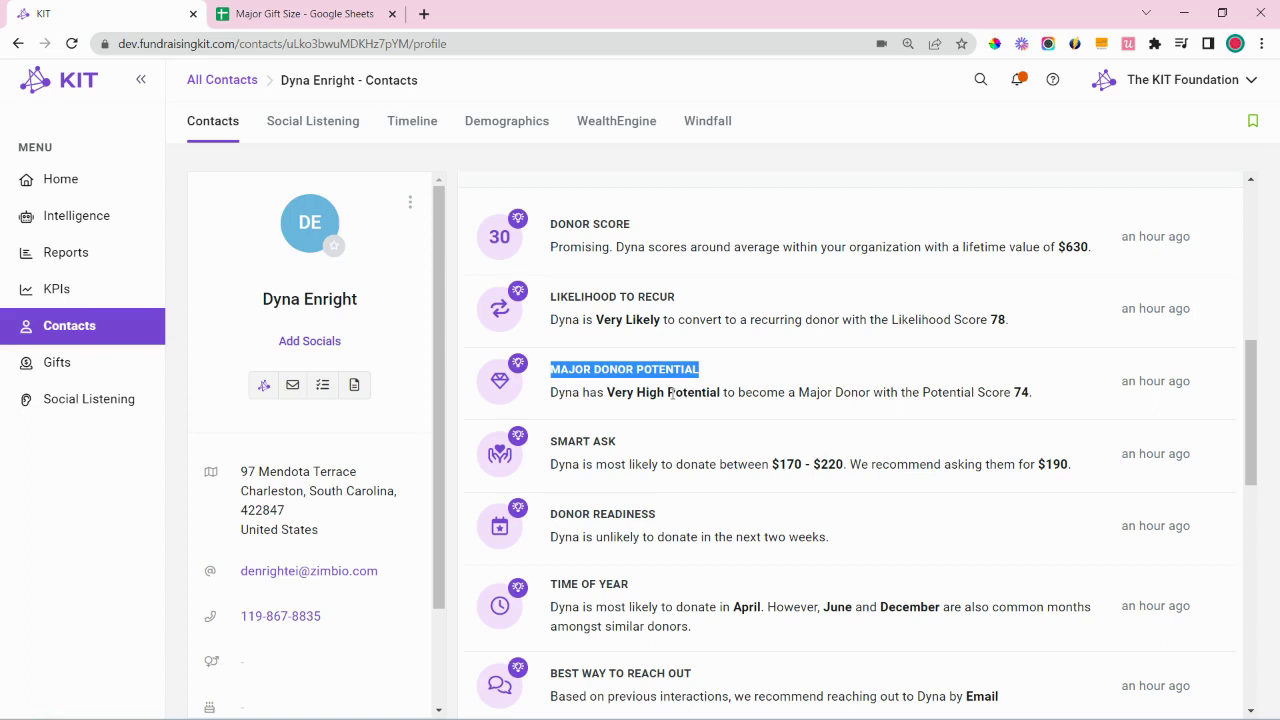
Start a new contact segment named "Major Donors - Ready to Donate" and proceed to its filters
left_click(108, 341)
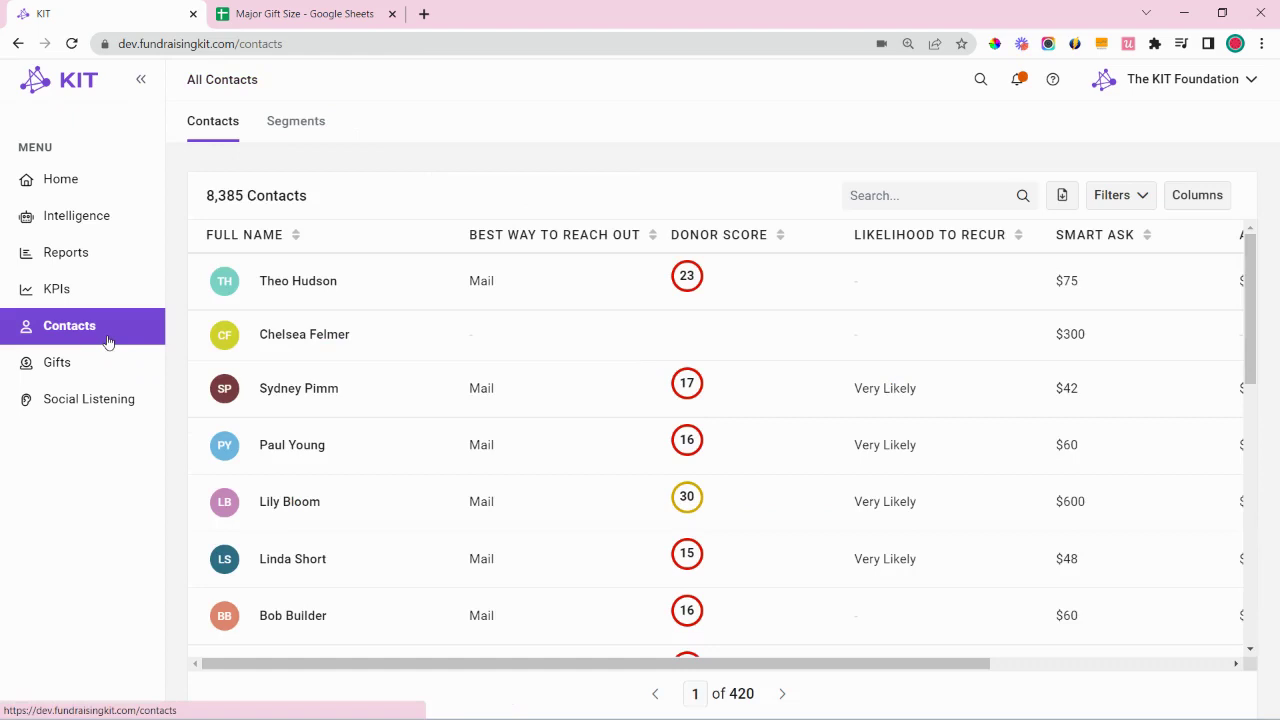
left_click(307, 126)
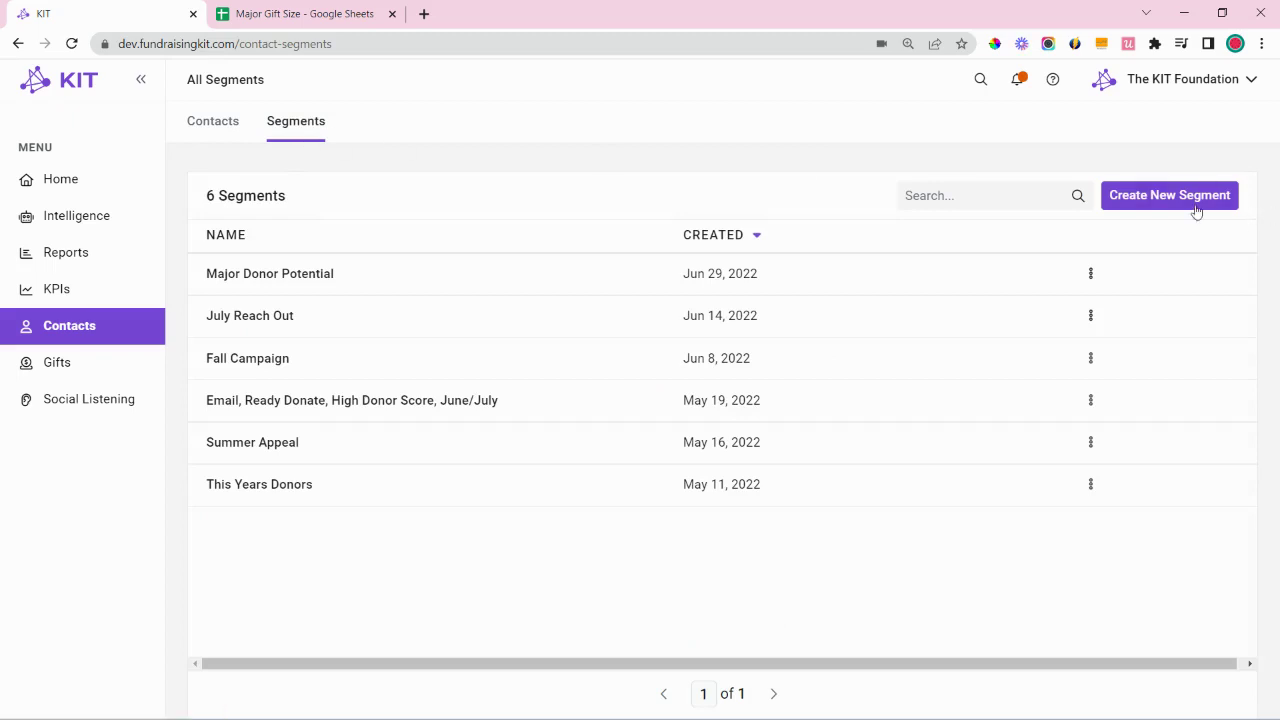
left_click(1134, 192)
left_click(423, 202)
type("Major Donors ")
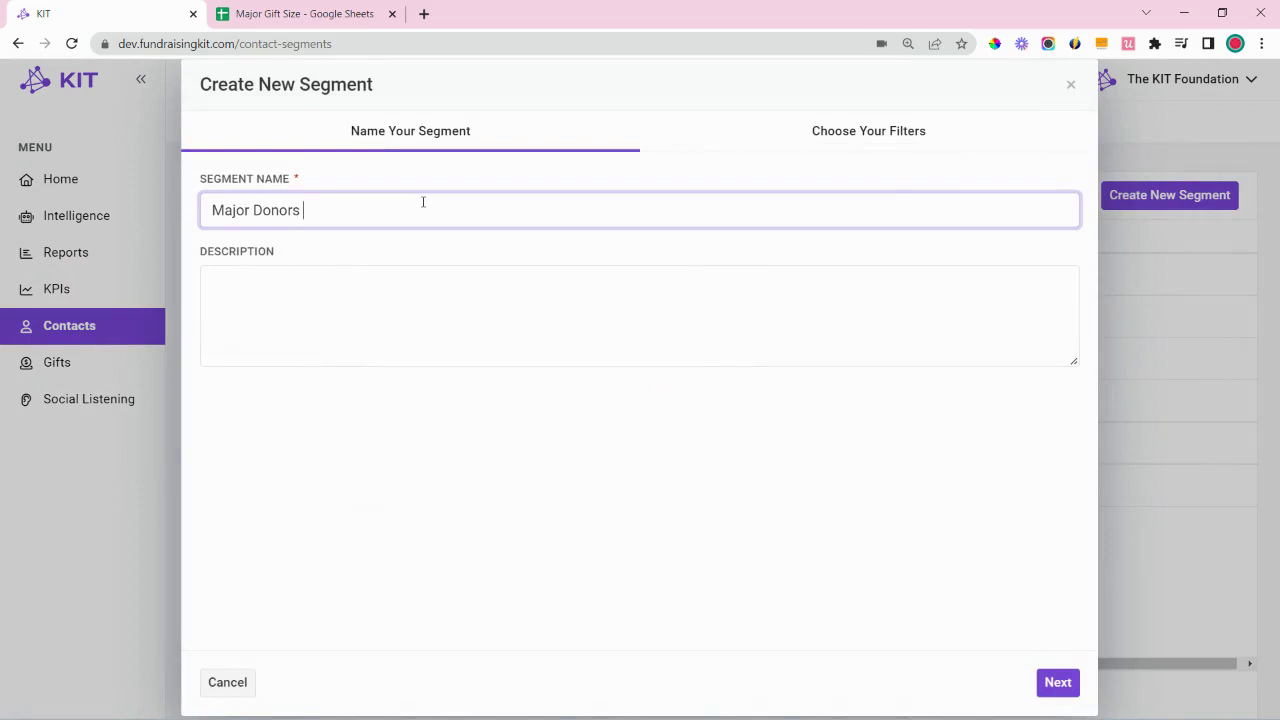
type("- Ready to Donate")
left_click(605, 439)
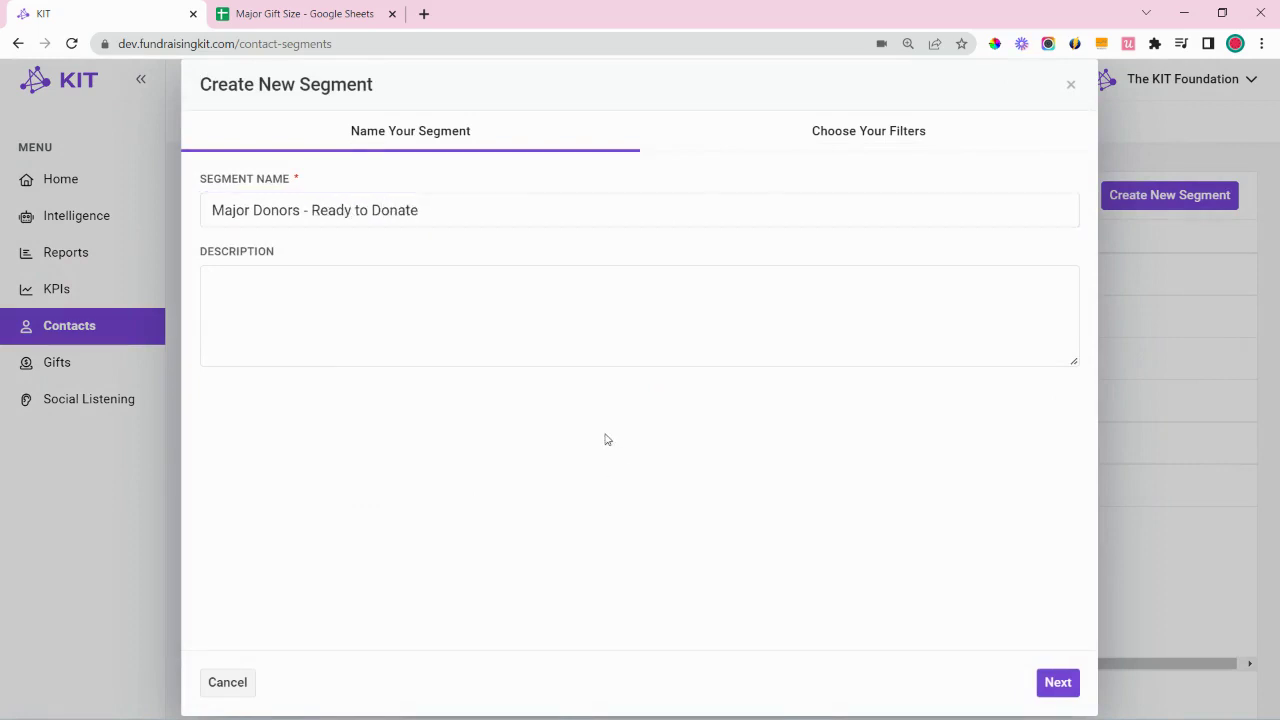
left_click(1058, 684)
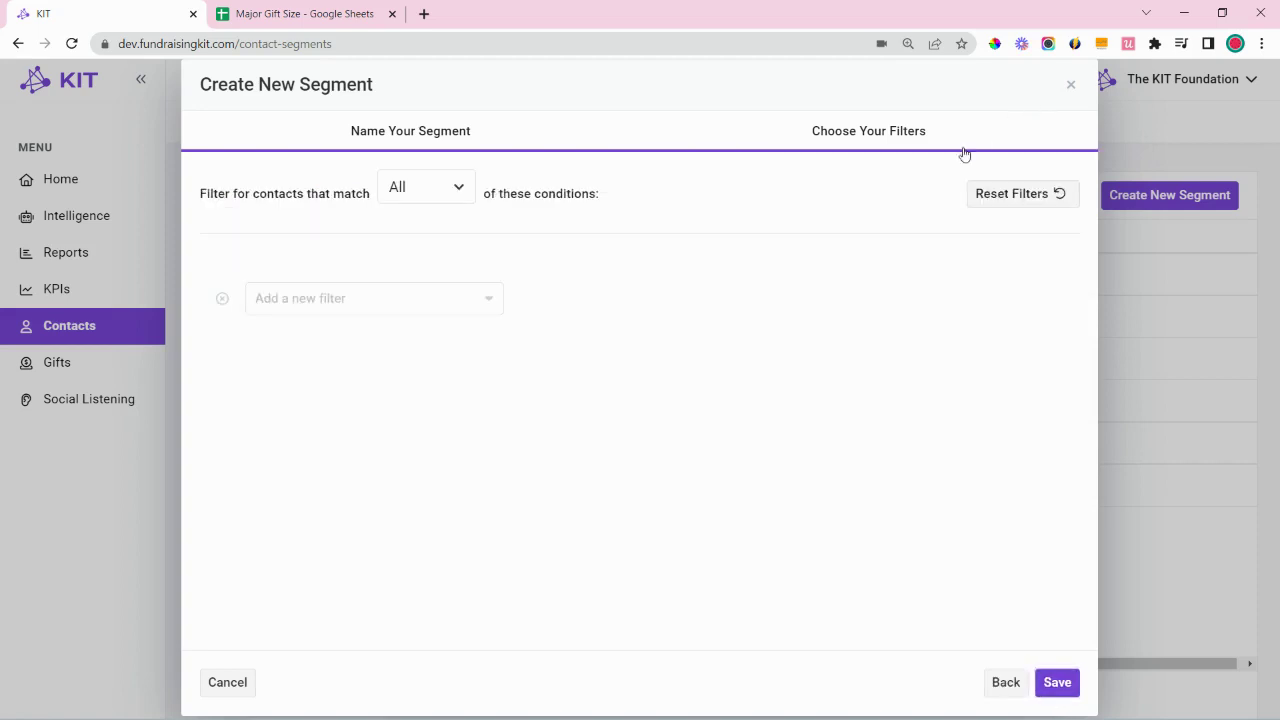
Add a segment filter for contacts whose Major Donor Potential is Very High Potential
left_click(411, 310)
type("major")
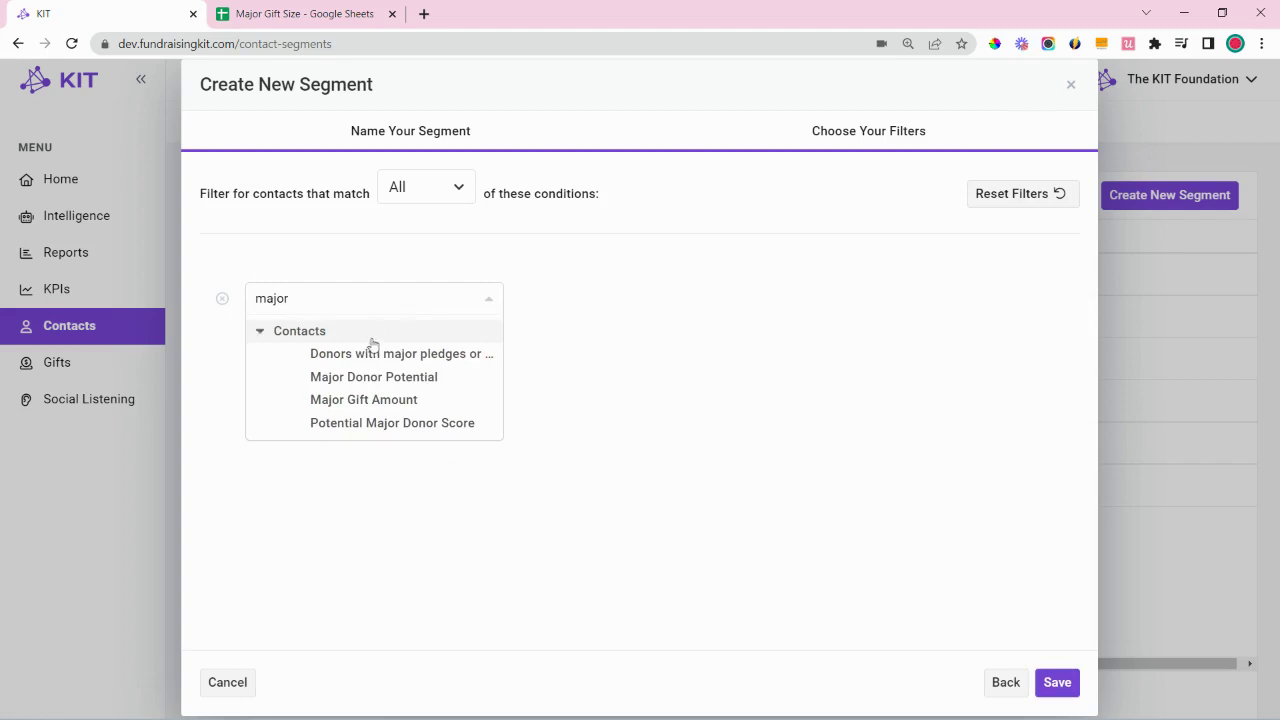
left_click(389, 388)
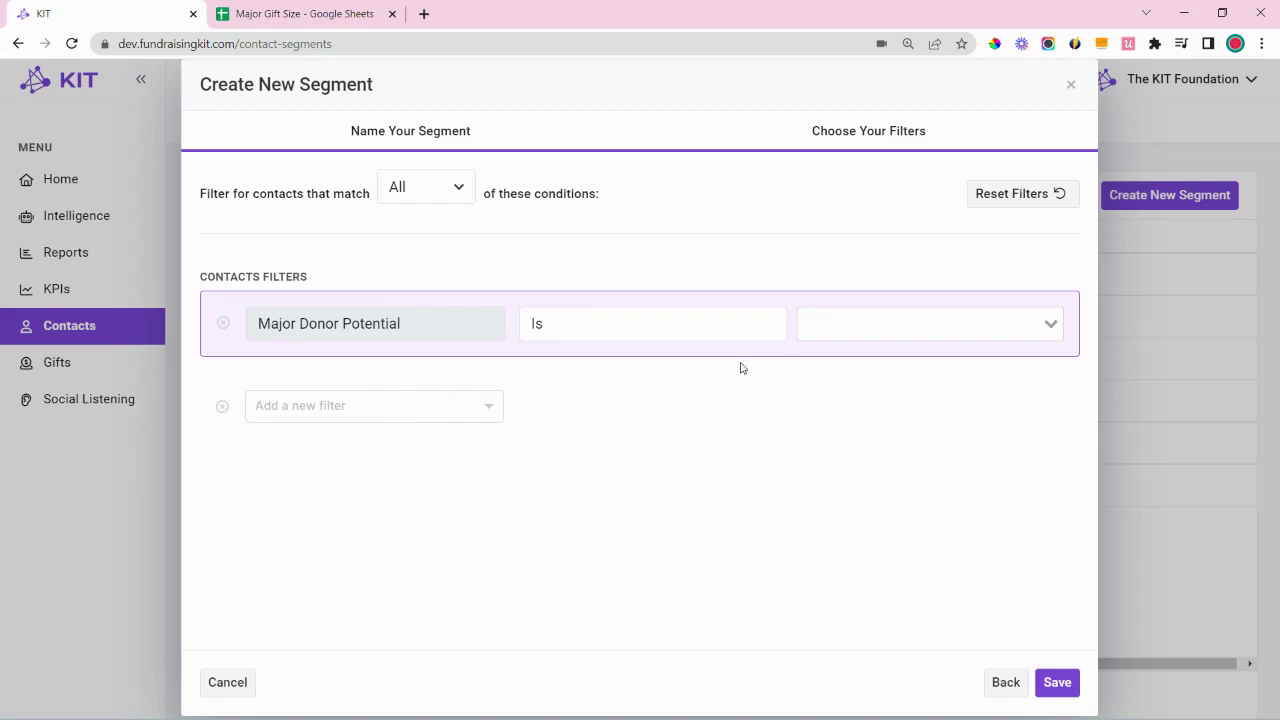
left_click(808, 324)
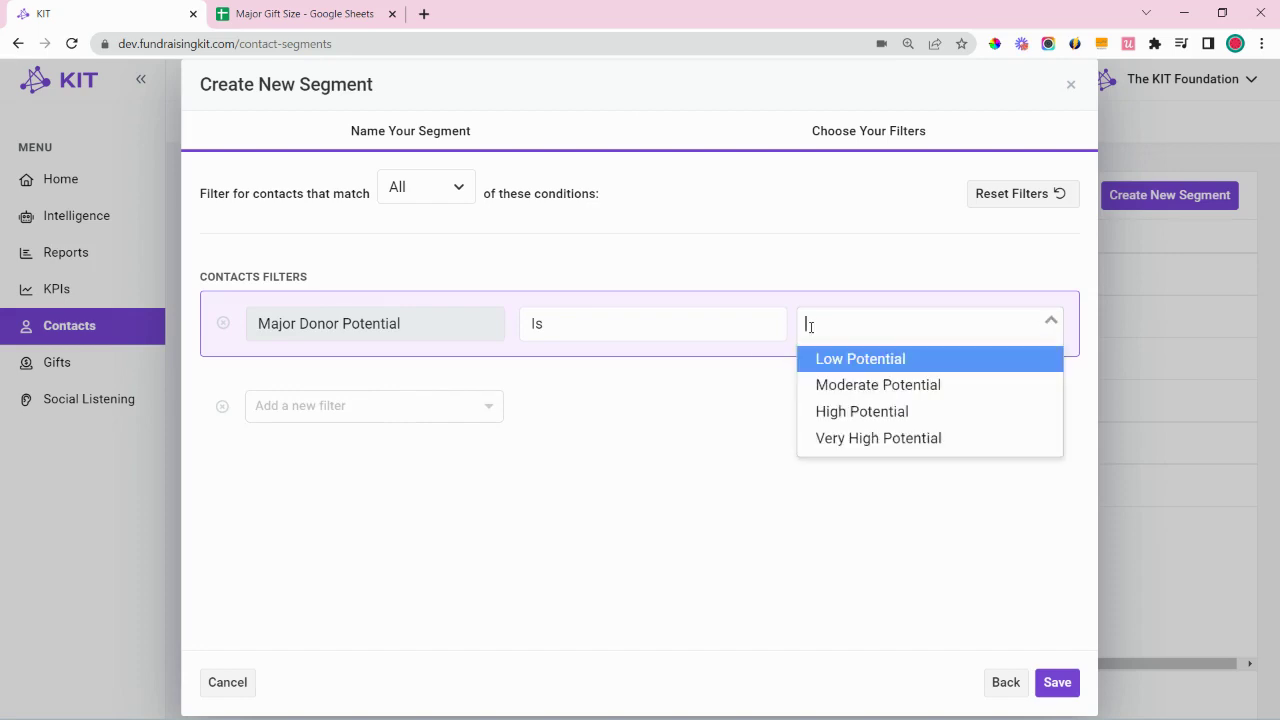
left_click(846, 446)
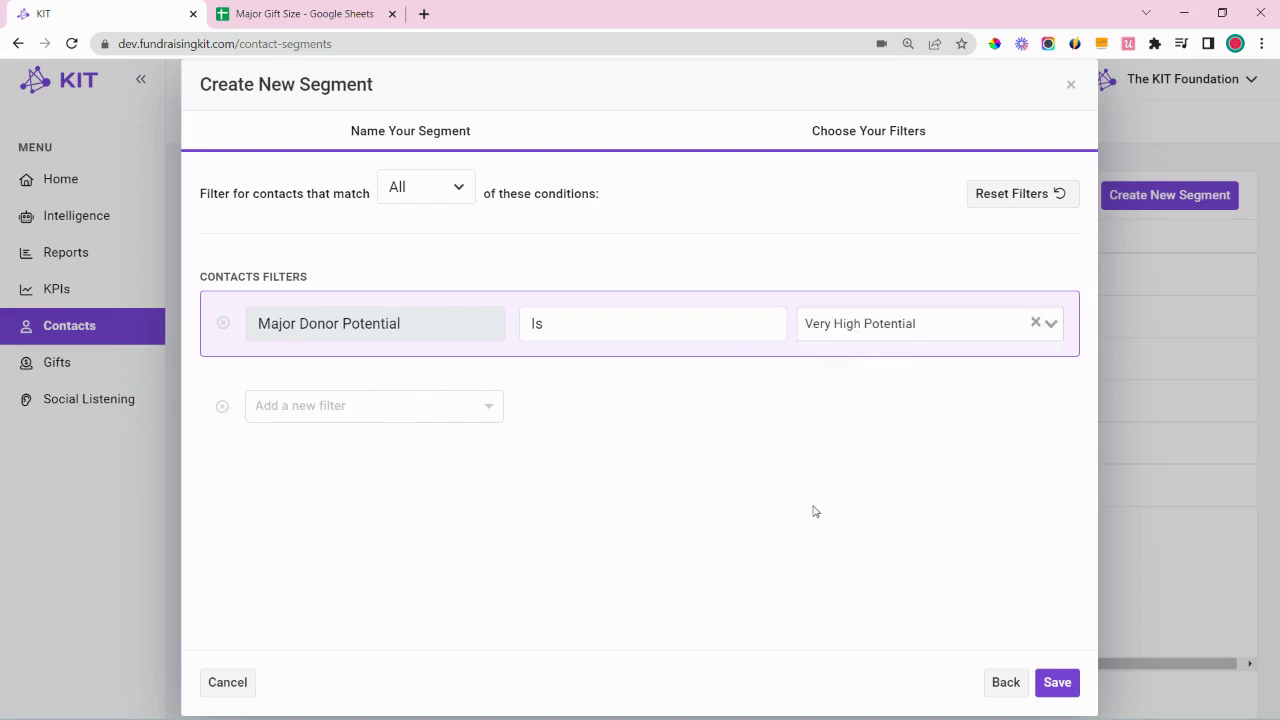
Review the other potential levels, keep Very High Potential as the filter value, and save the segment
left_click(898, 324)
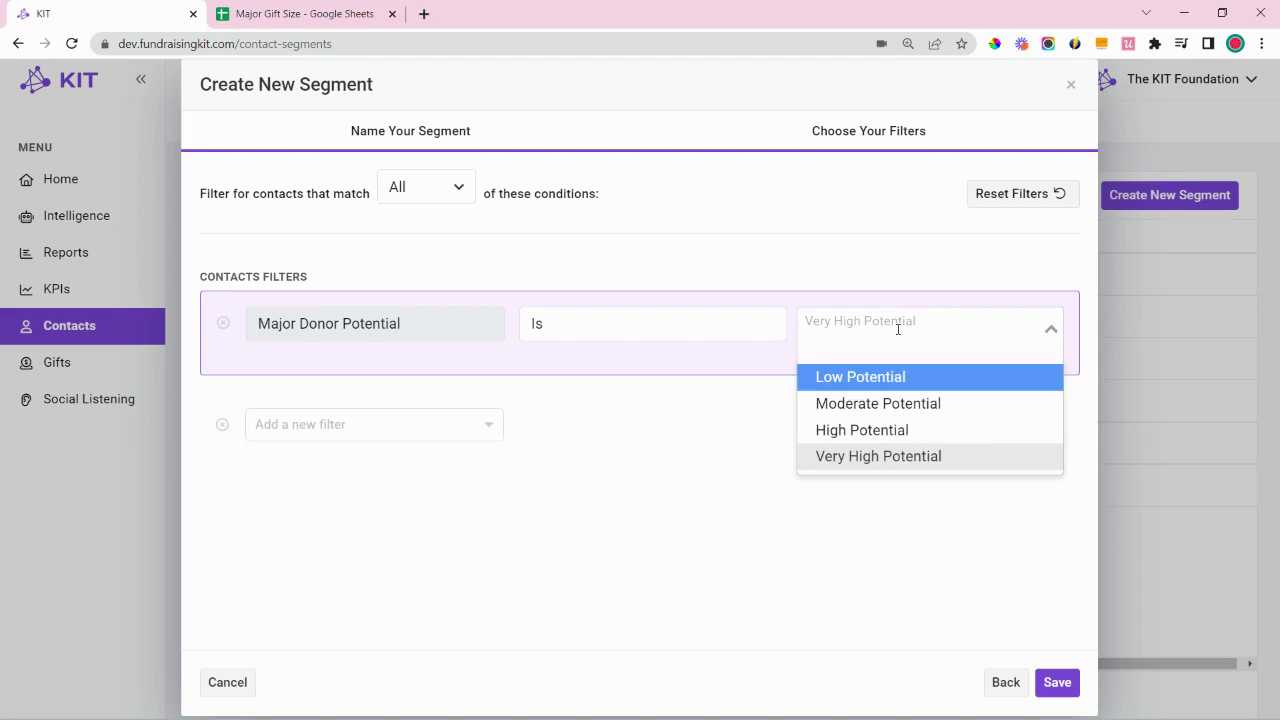
key("Down")
key("Down")
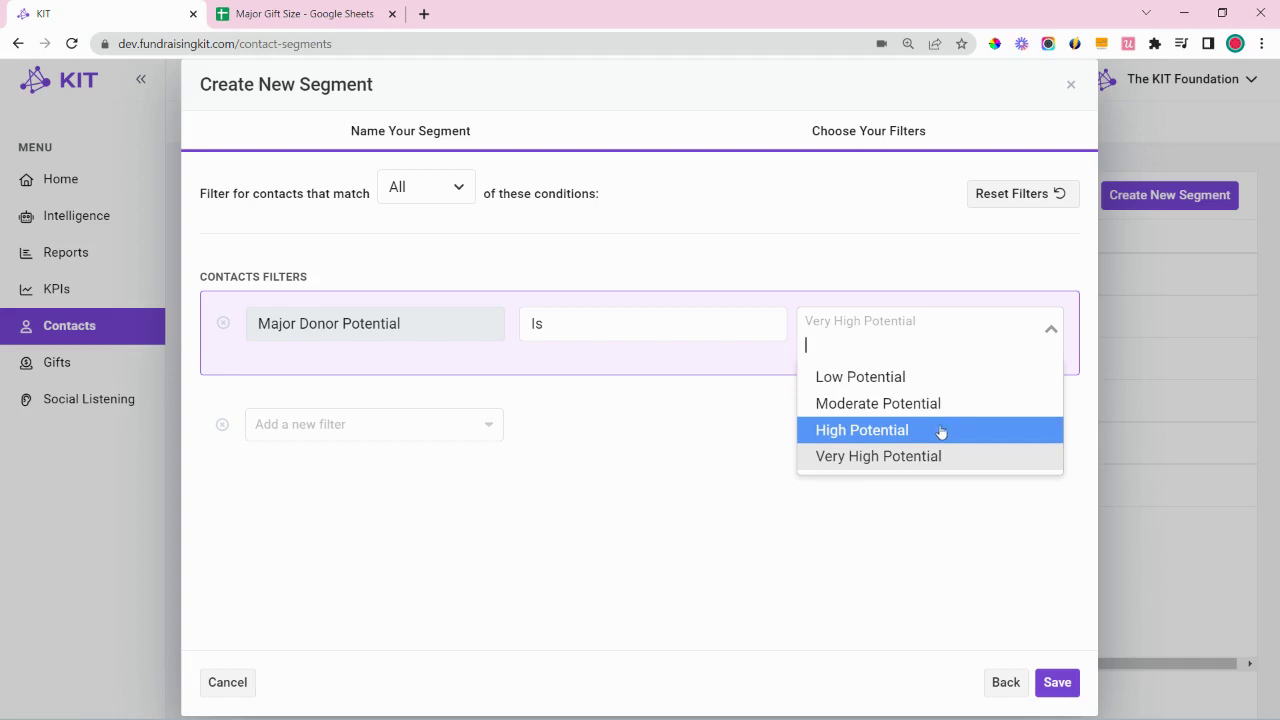
left_click(919, 456)
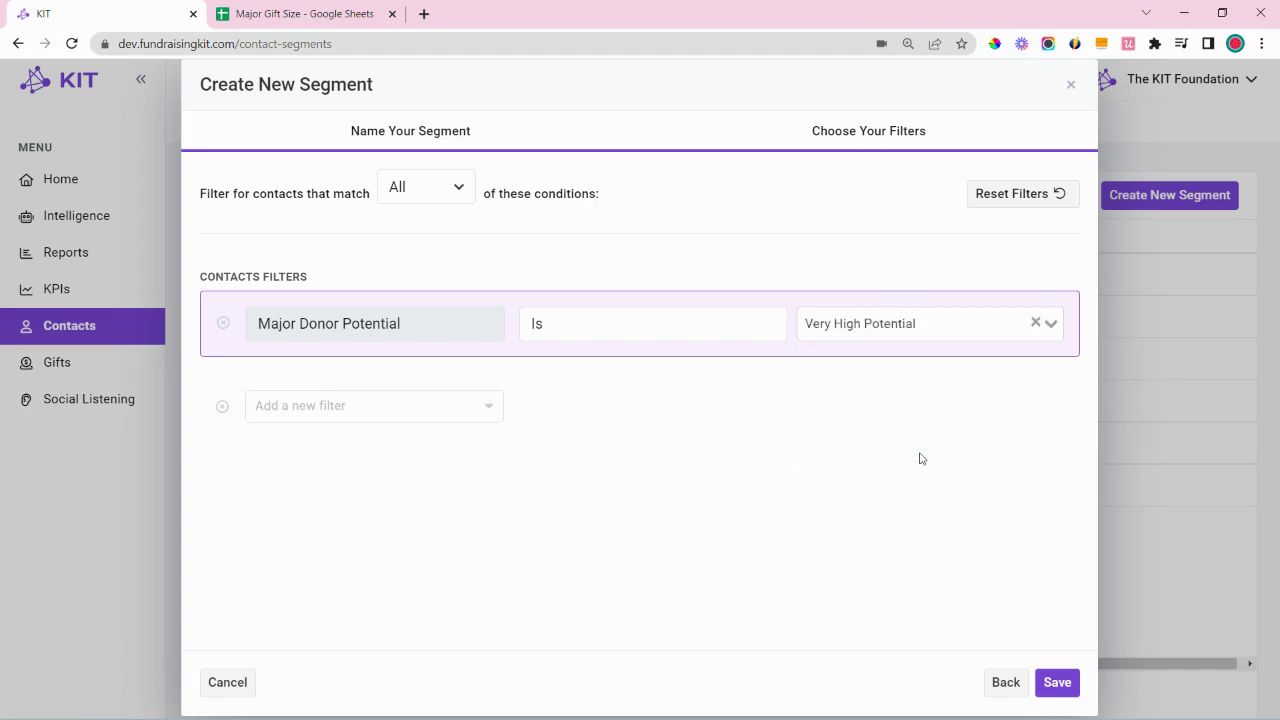
left_click(1066, 688)
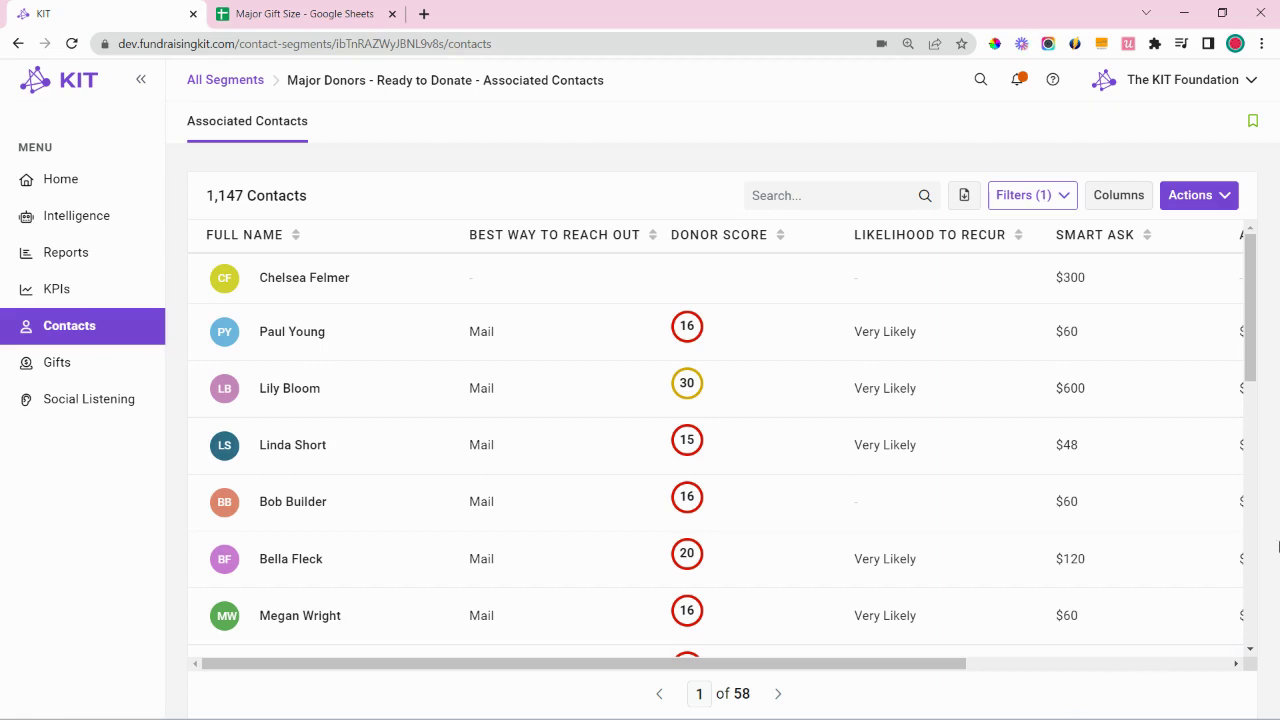
Edit the segment's filters and add a Donor Readiness condition below Major Donor Potential
left_click(996, 196)
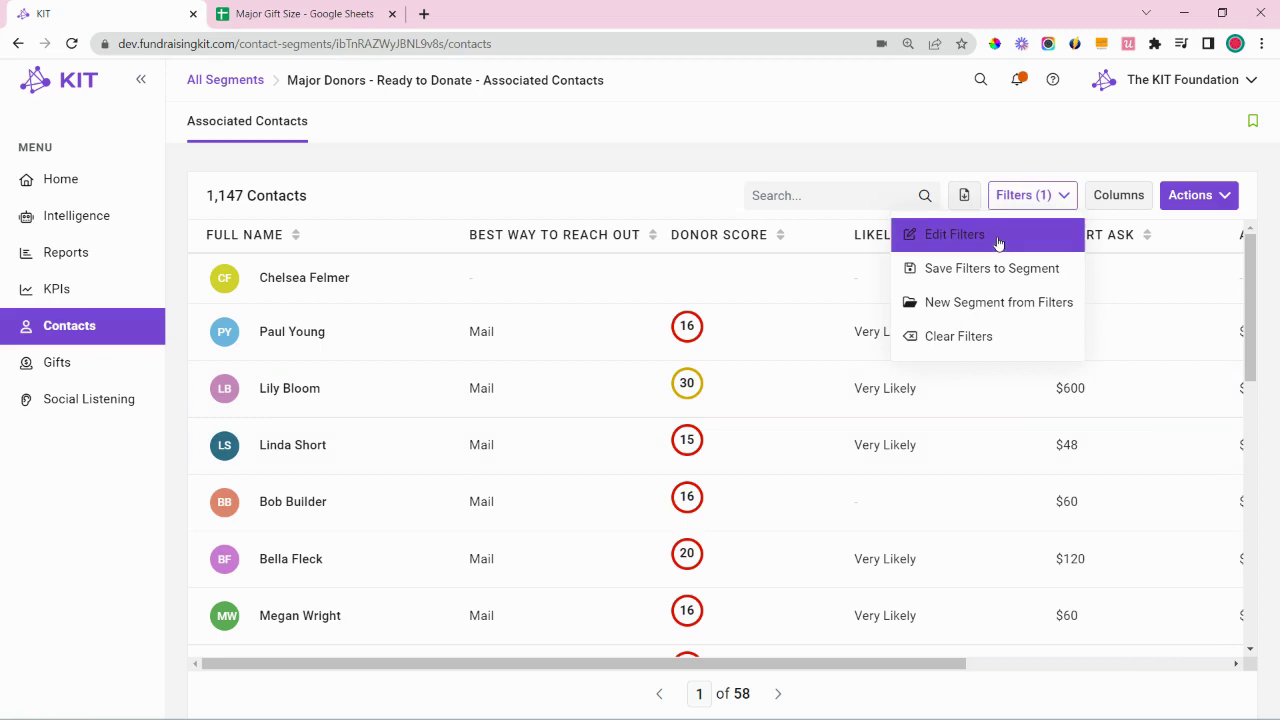
left_click(996, 238)
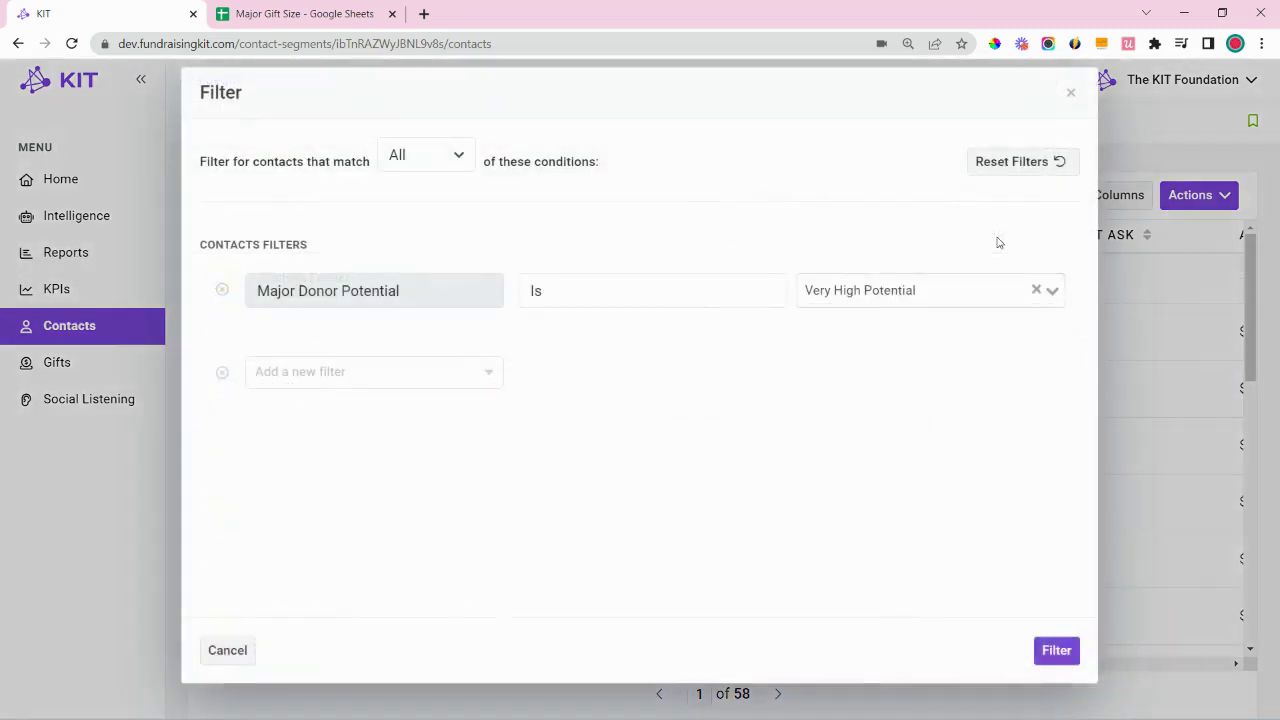
left_click(328, 372)
type("ready")
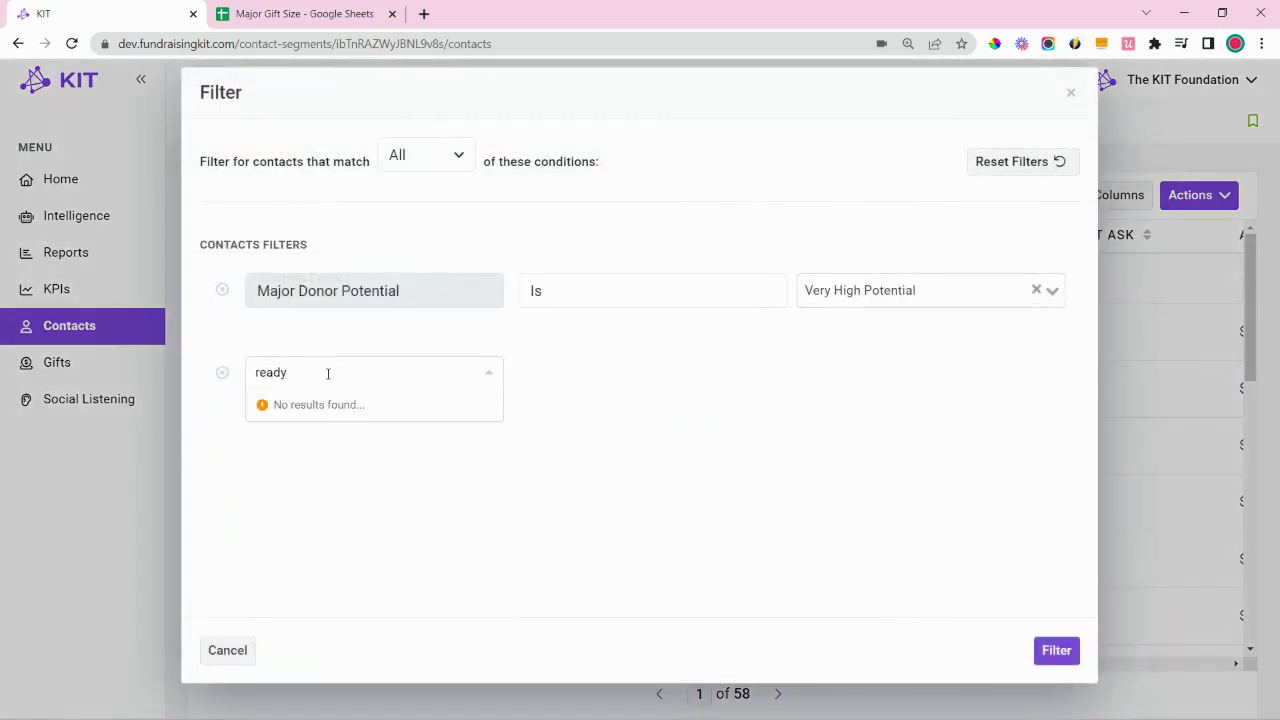
key("BackSpace")
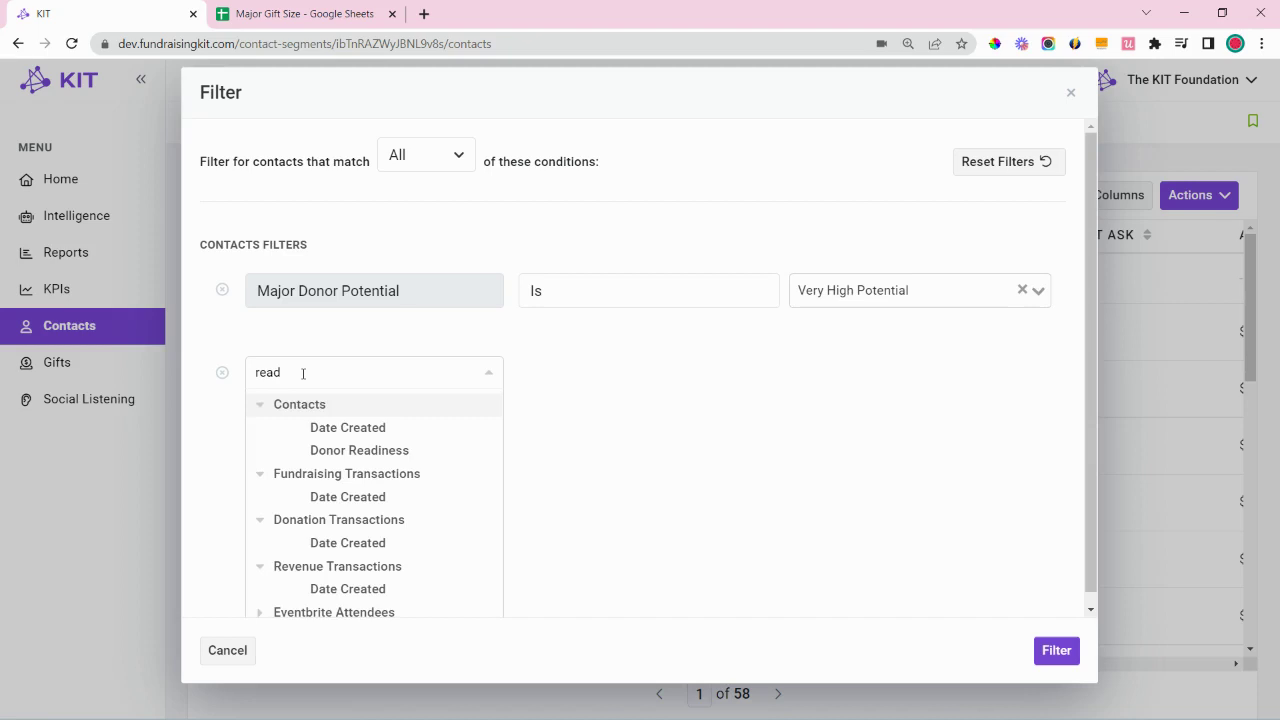
left_click(397, 462)
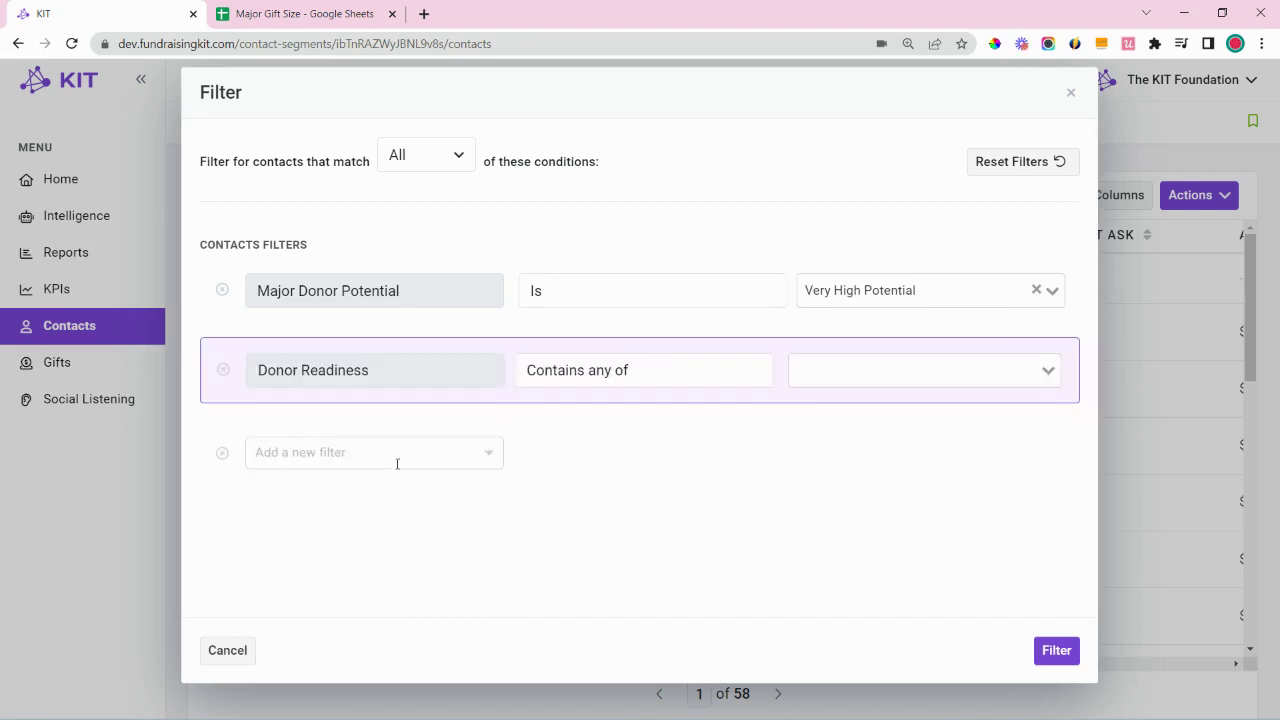
Set Donor Readiness to contain any of Ready and Shows potential, and apply the filters to the segment's contacts
left_click(898, 375)
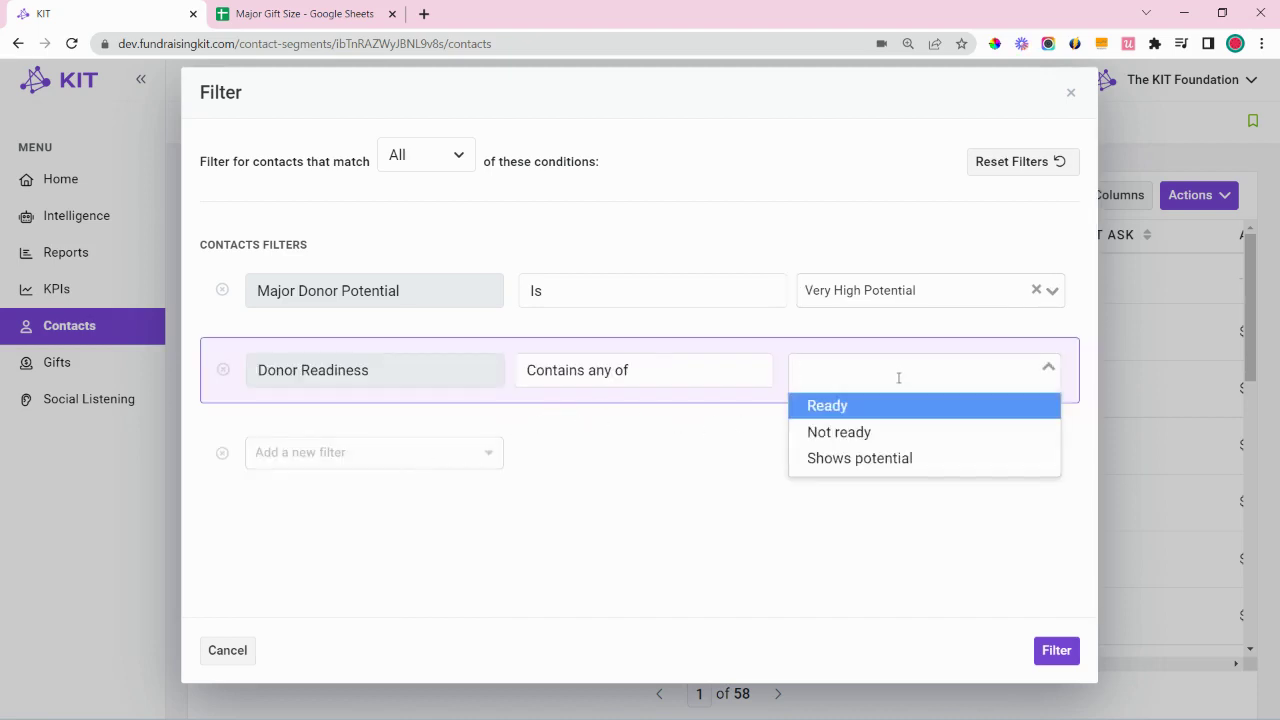
left_click(897, 416)
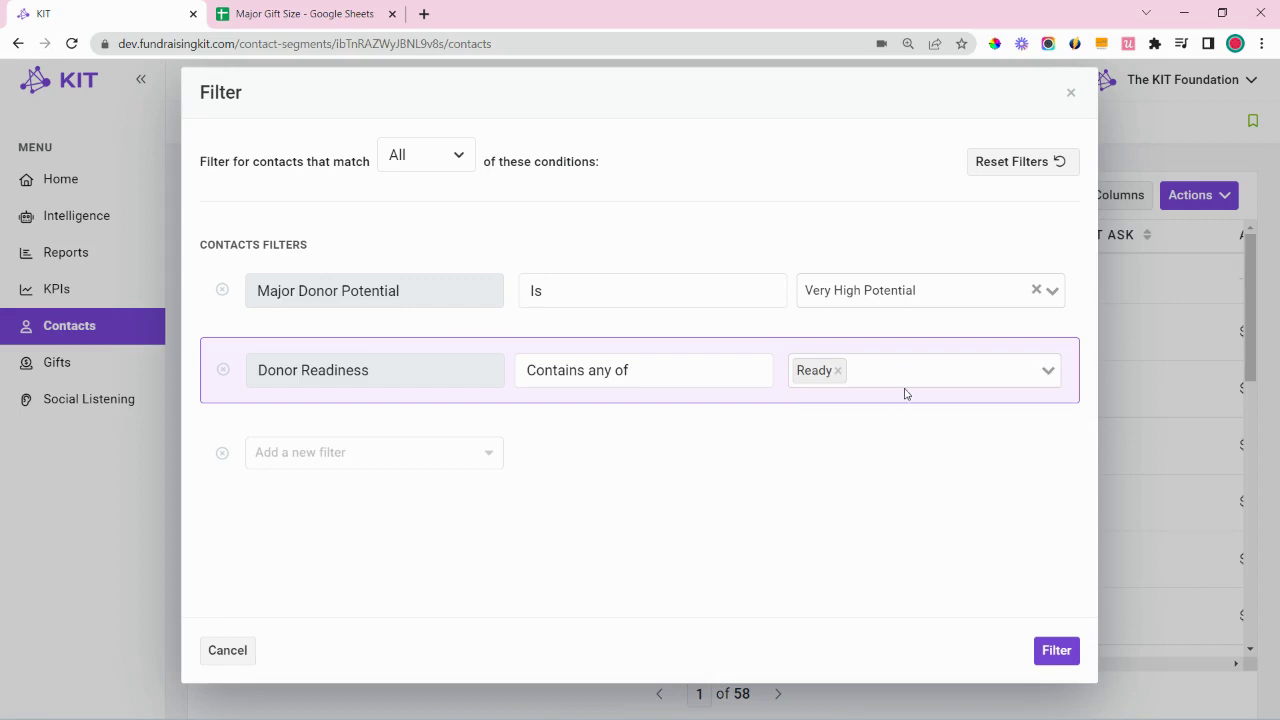
left_click(913, 378)
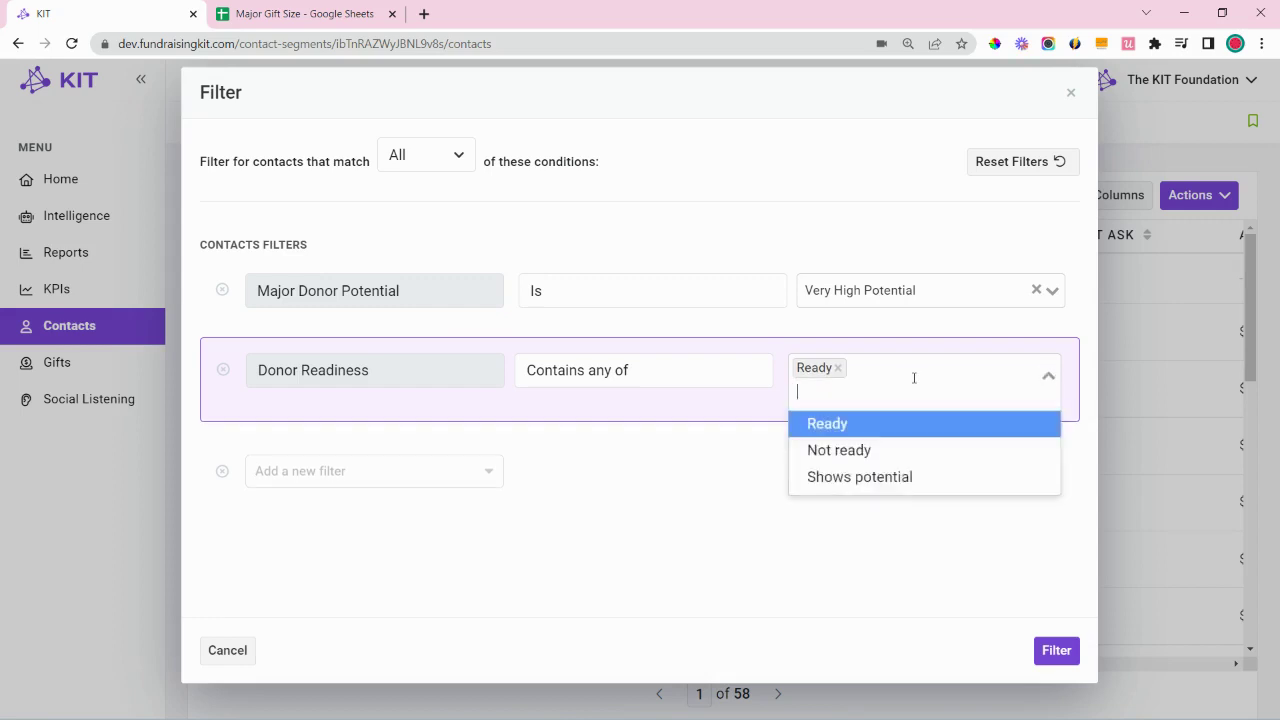
left_click(908, 480)
left_click(985, 371)
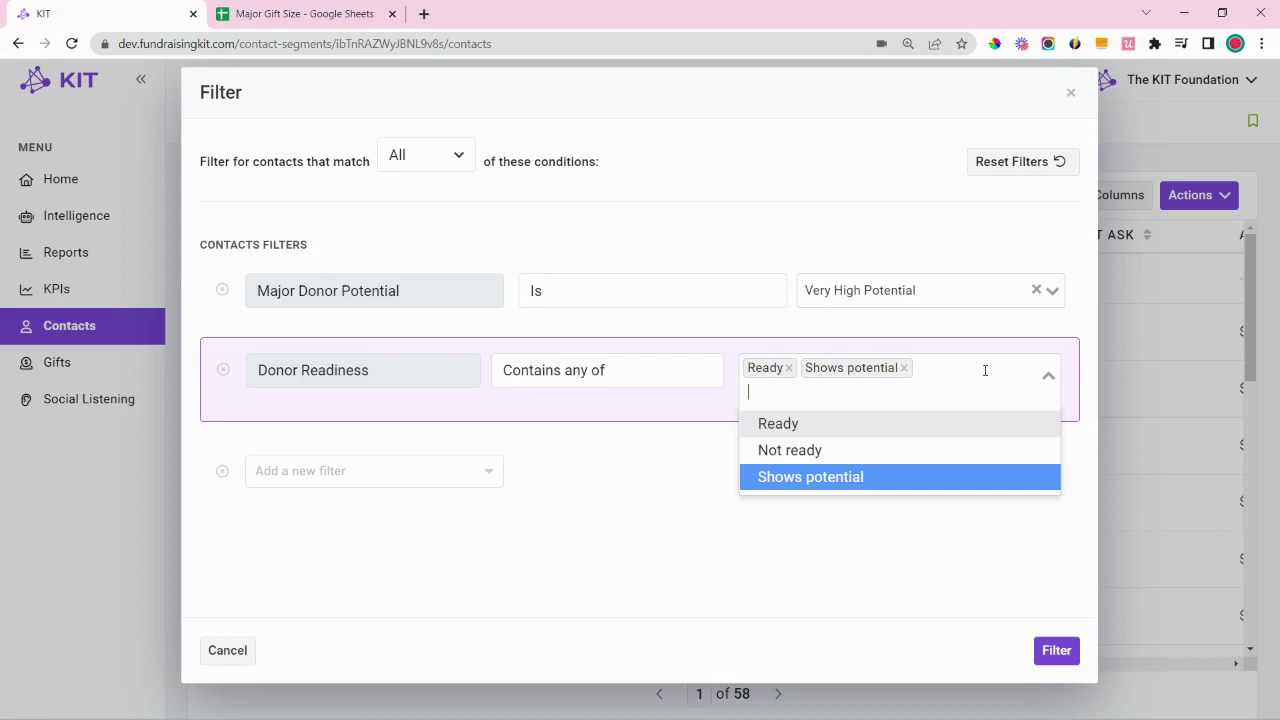
left_click(690, 555)
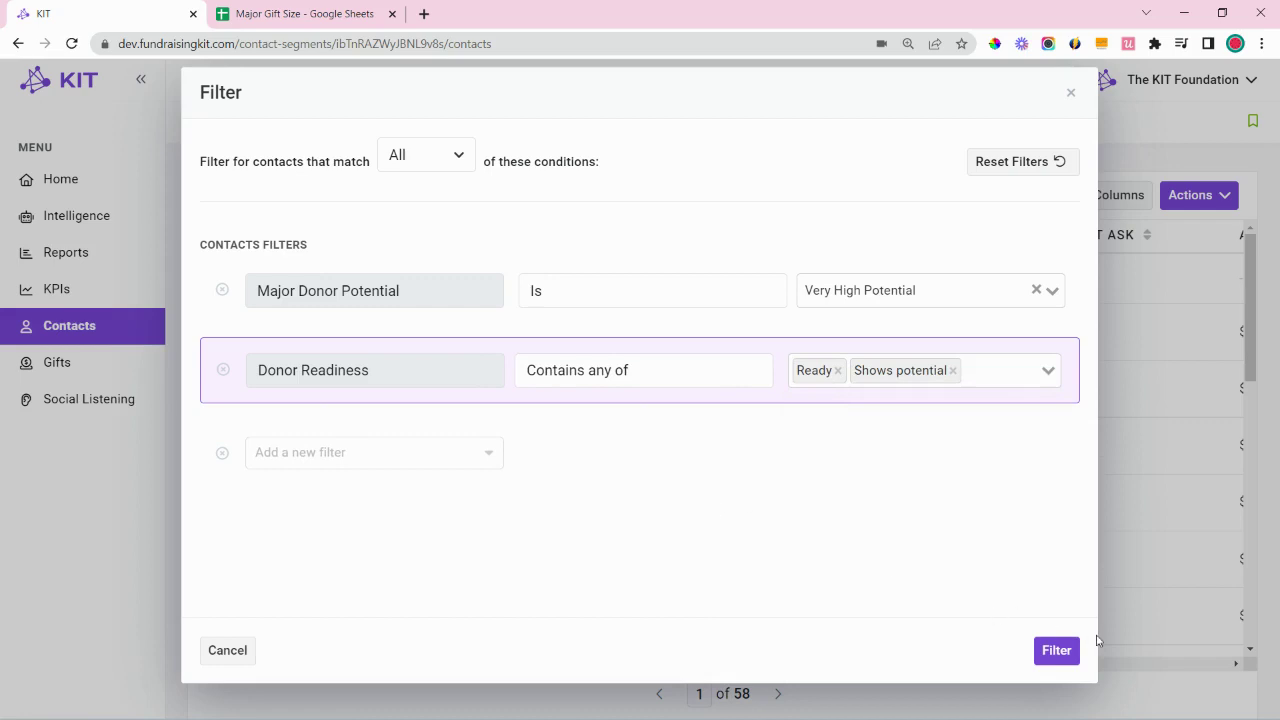
left_click(1066, 655)
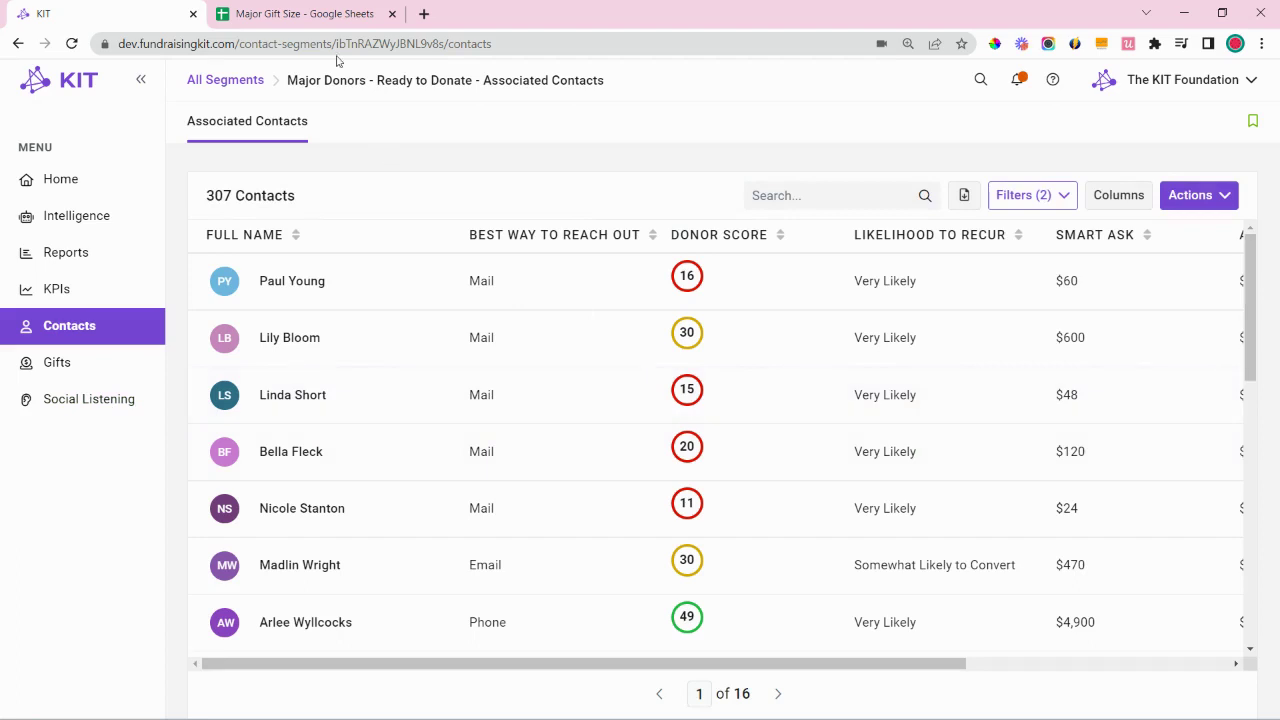
Add a Badge condition containing any of Donor Size - Large to the existing filters and apply it
left_click_drag(676, 670, 610, 675)
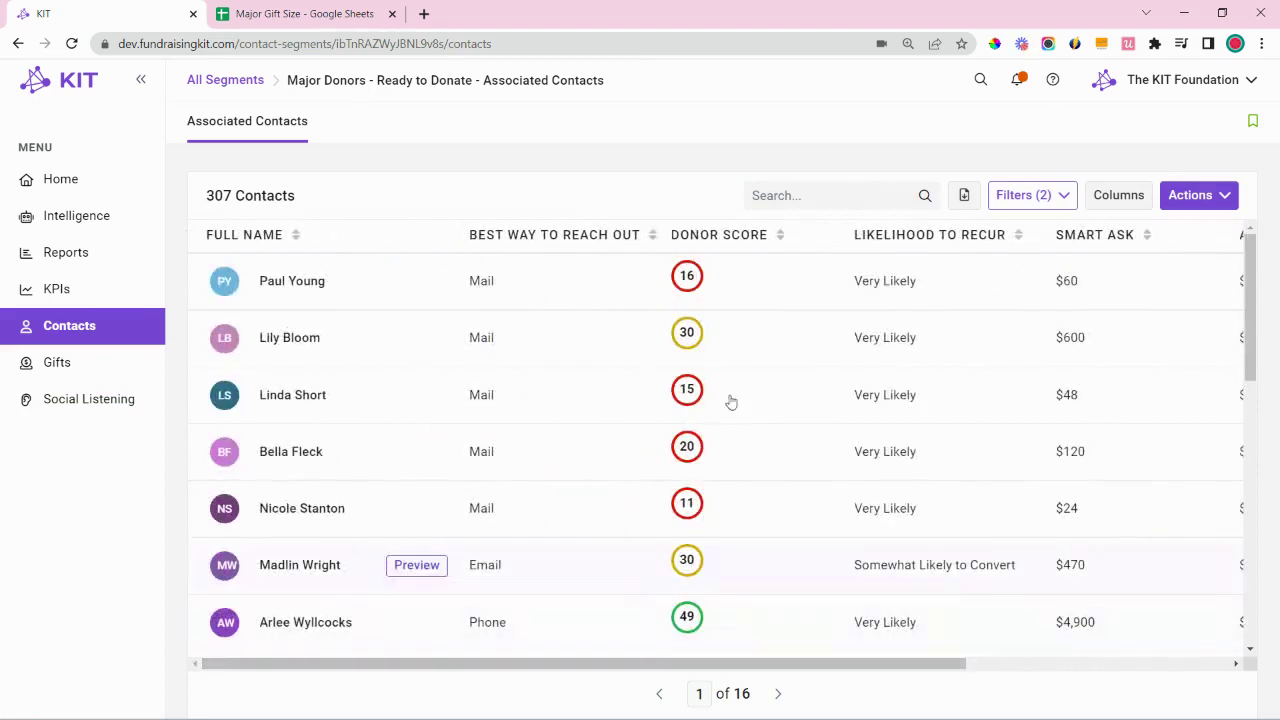
left_click(1015, 200)
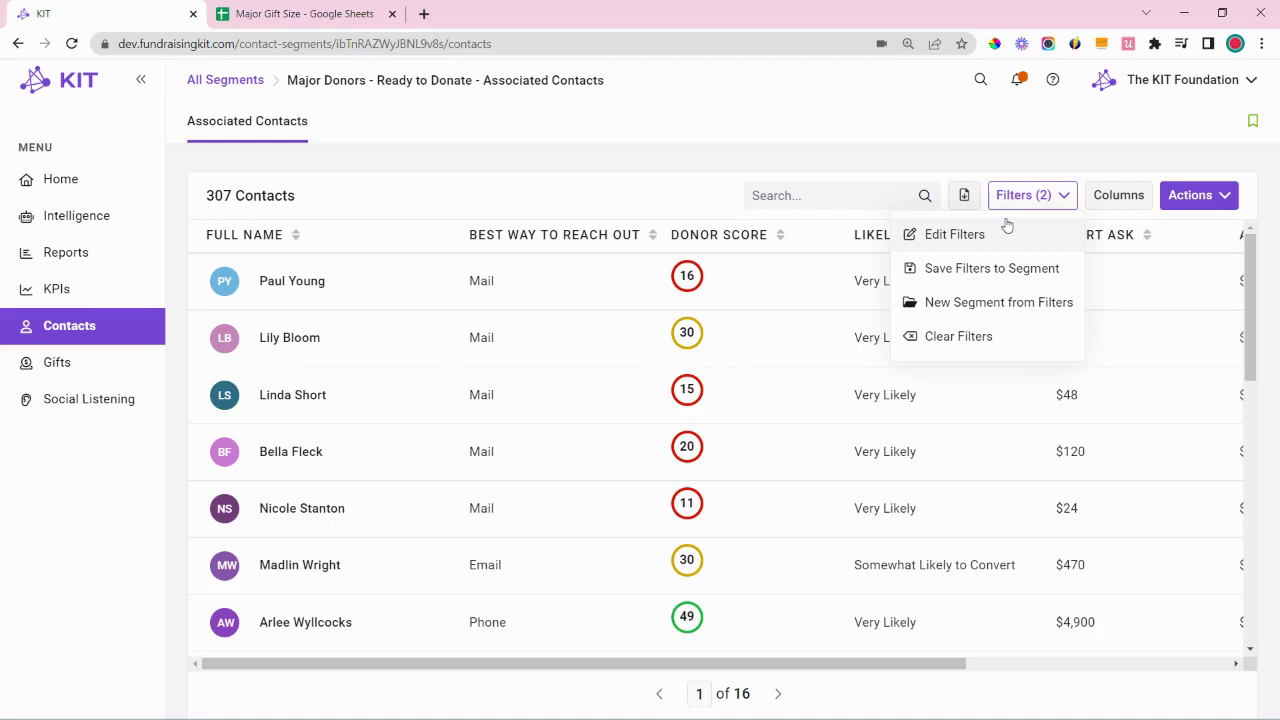
left_click(1006, 232)
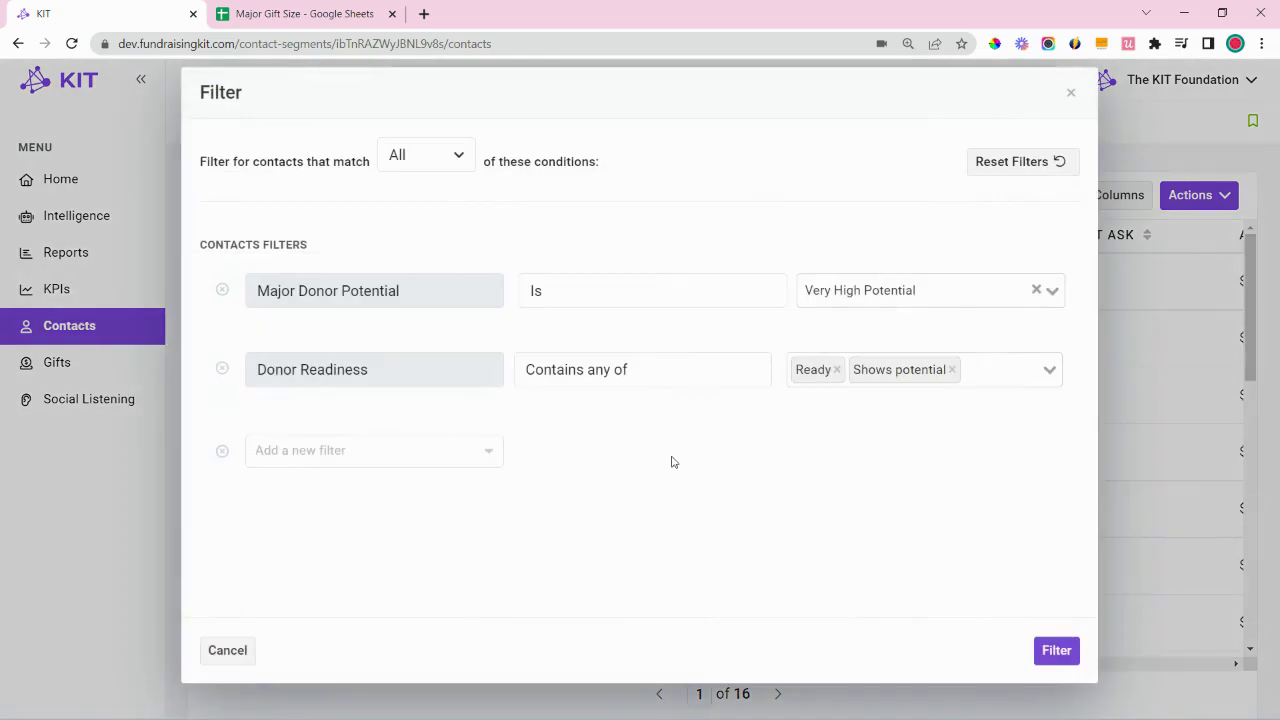
left_click(339, 450)
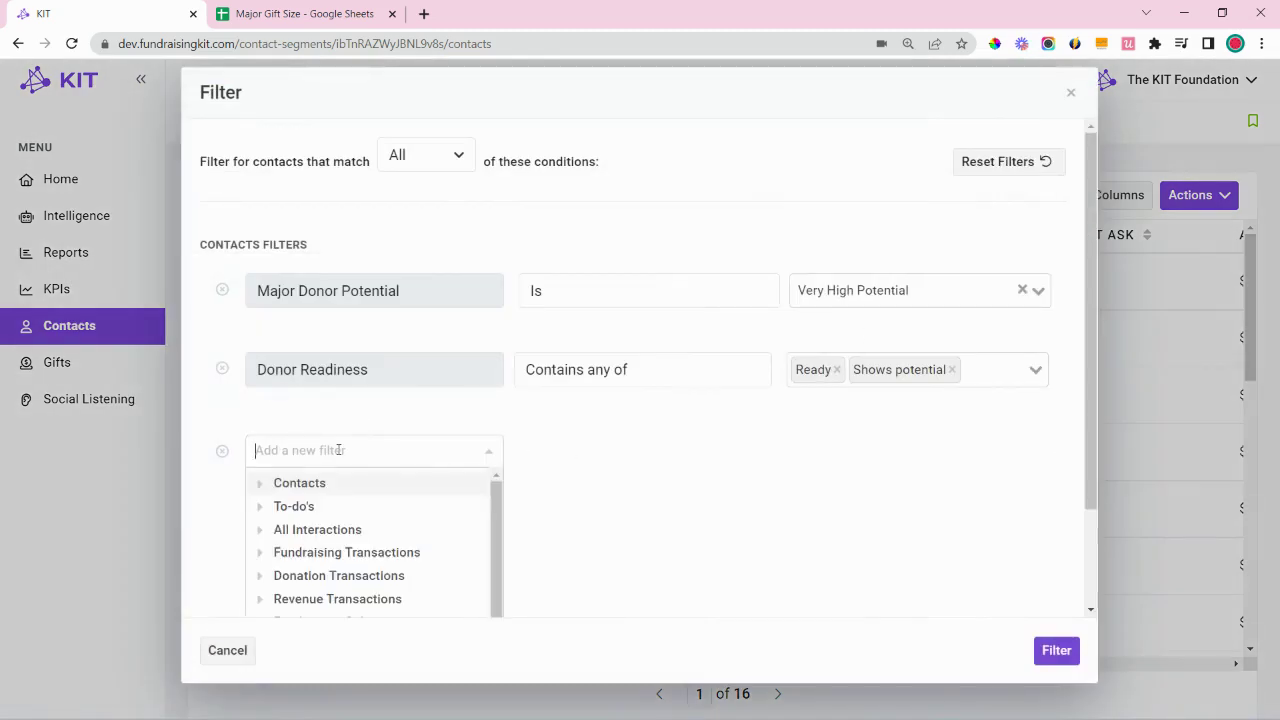
type("badge")
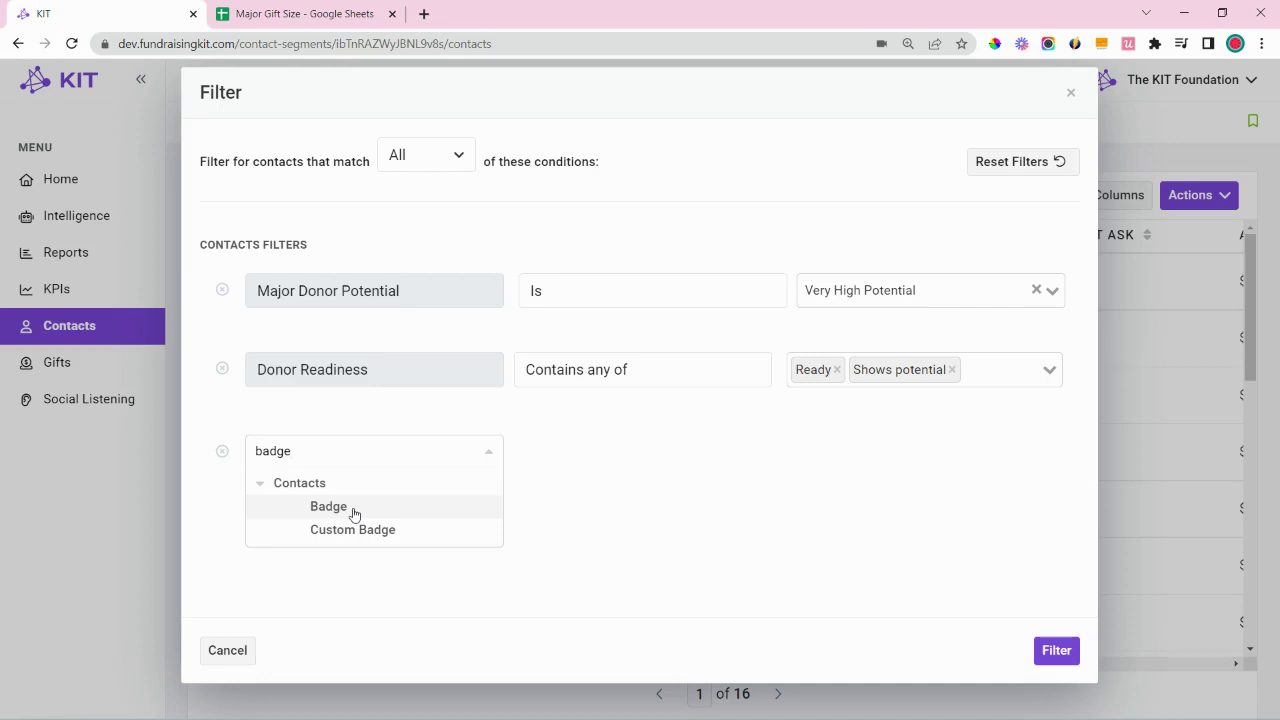
left_click(353, 507)
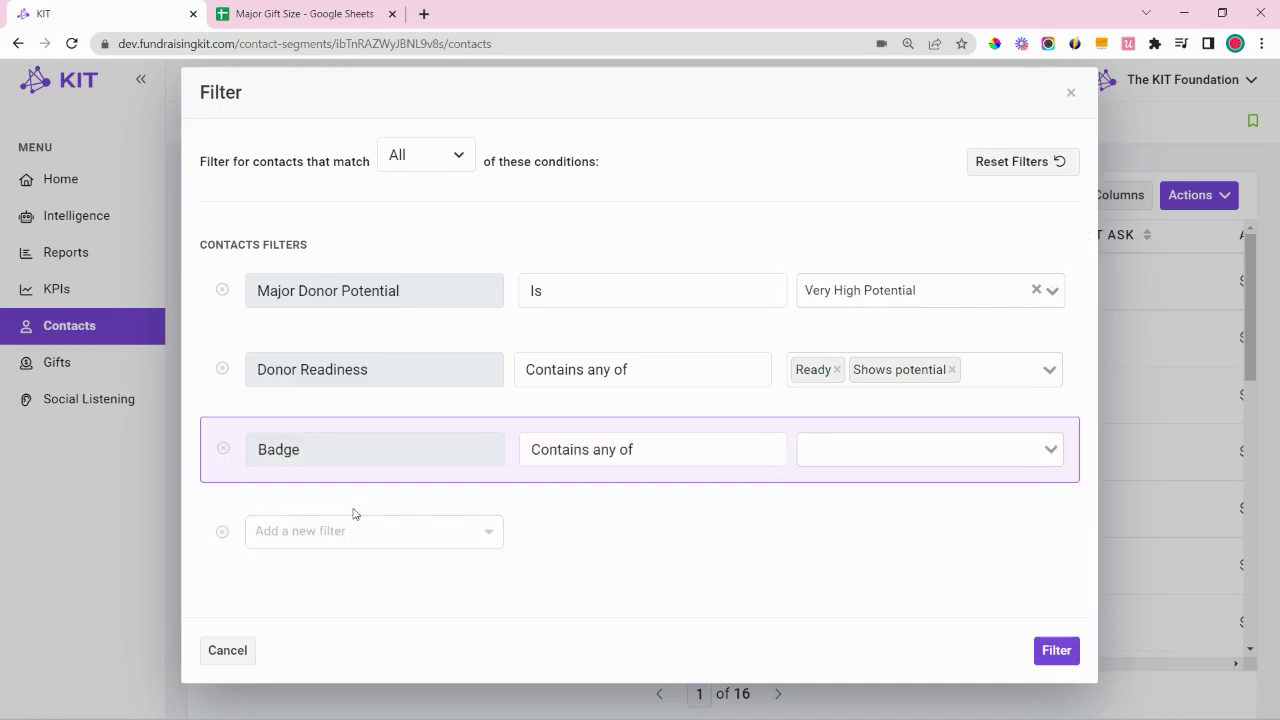
left_click(836, 452)
type("lar")
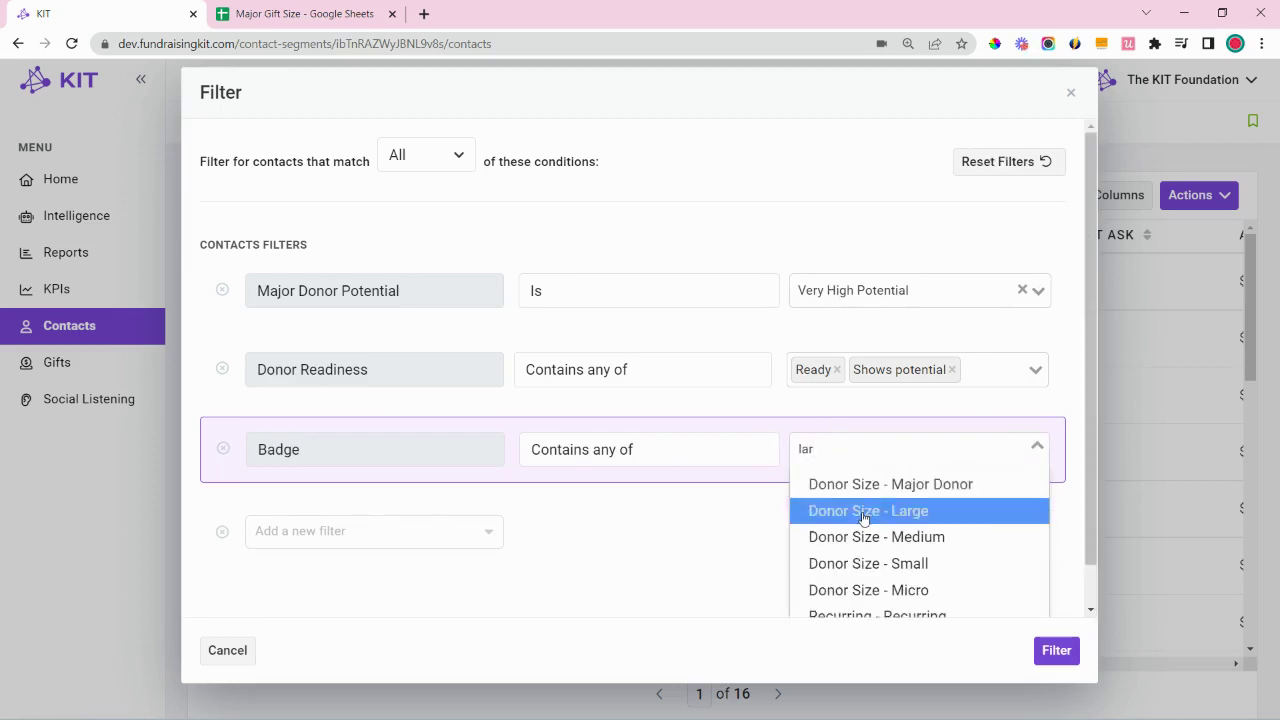
left_click(864, 511)
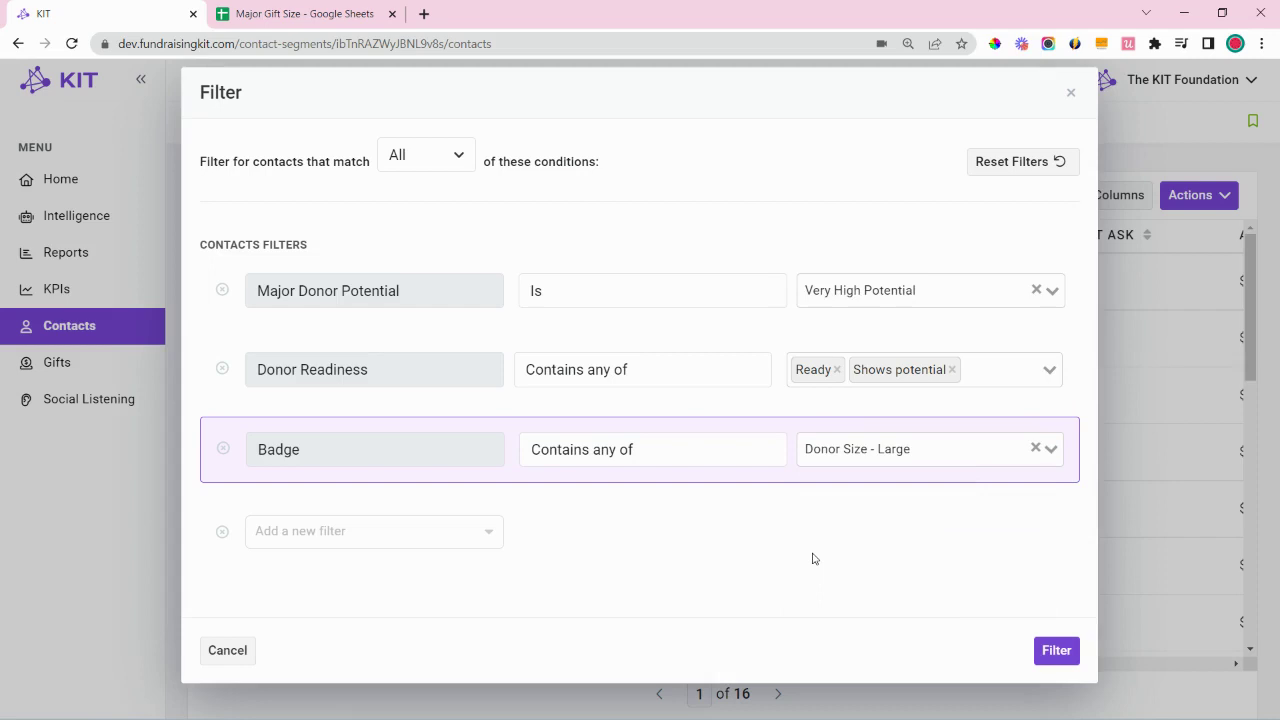
left_click(1050, 658)
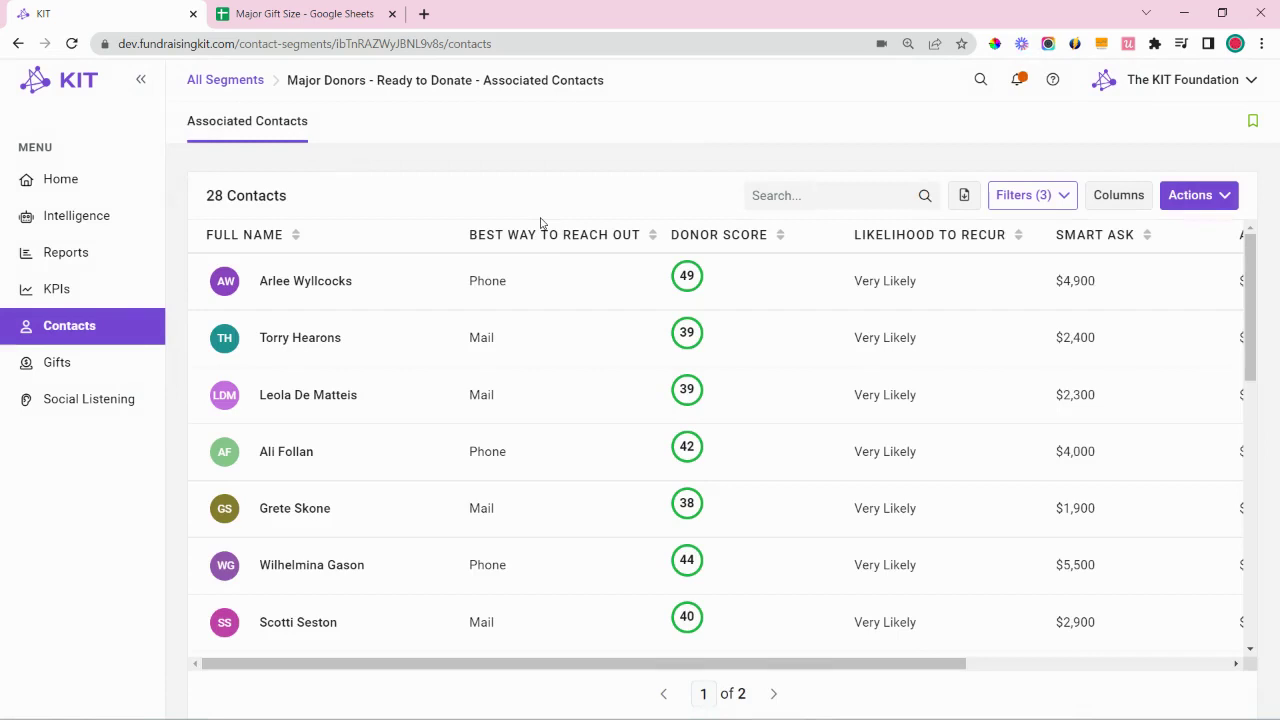
Save the contact list's columns as First Name, Last Name, Best way to reach out, Potential Major Donor Score and Average Donation
left_click_drag(626, 669, 591, 662)
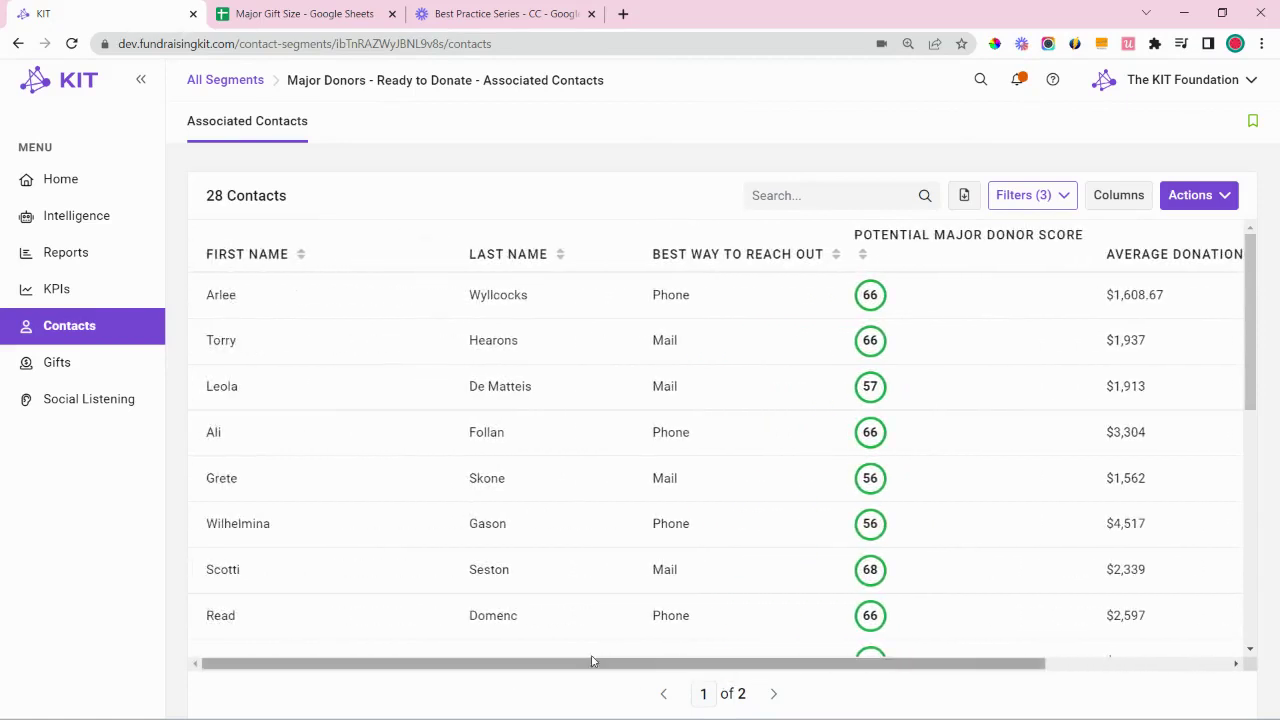
left_click(1122, 200)
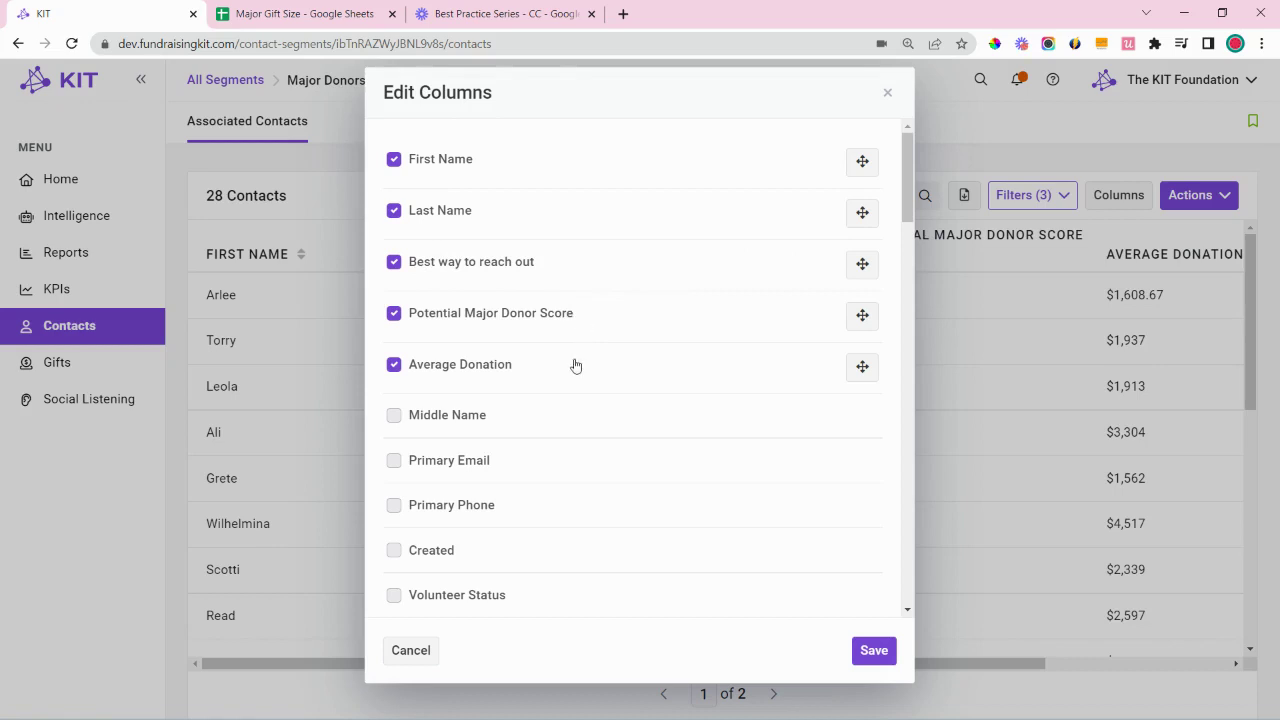
left_click(872, 652)
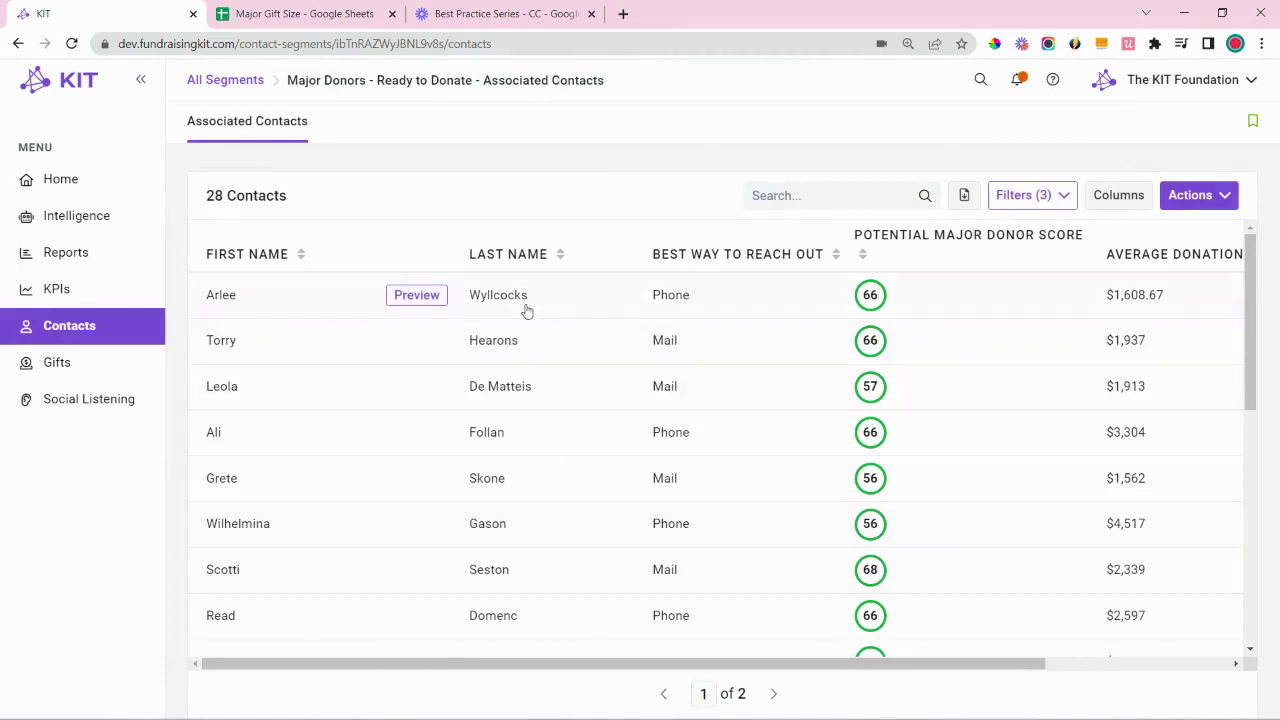
Sort the contacts by Potential Major Donor Score from highest to lowest and review their scores and average donations
left_click_drag(675, 664, 831, 677)
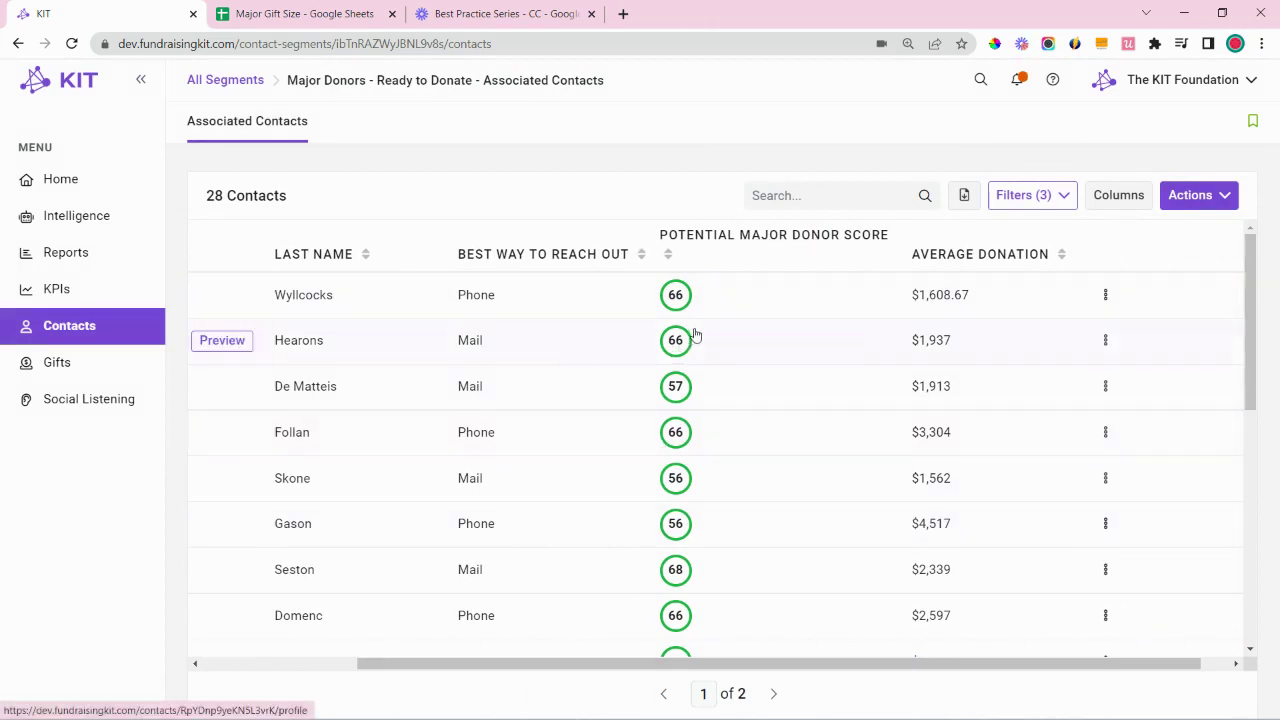
mouse_move(685, 311)
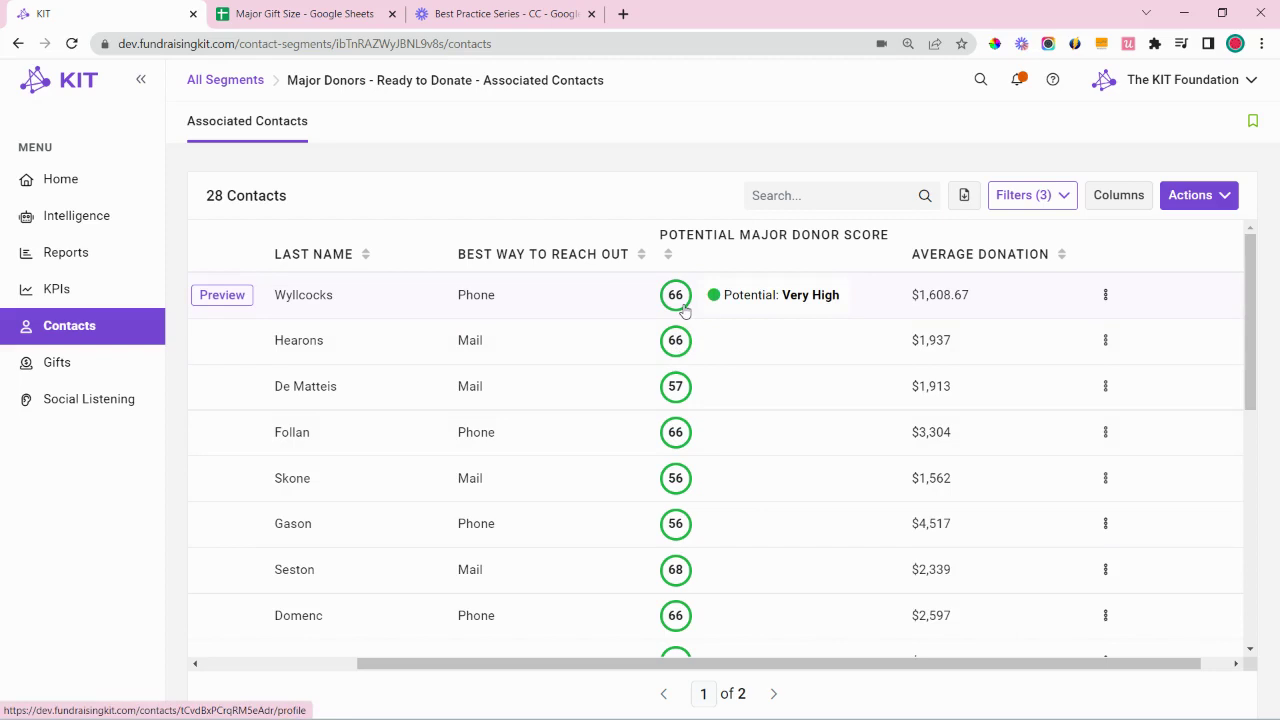
left_click(666, 257)
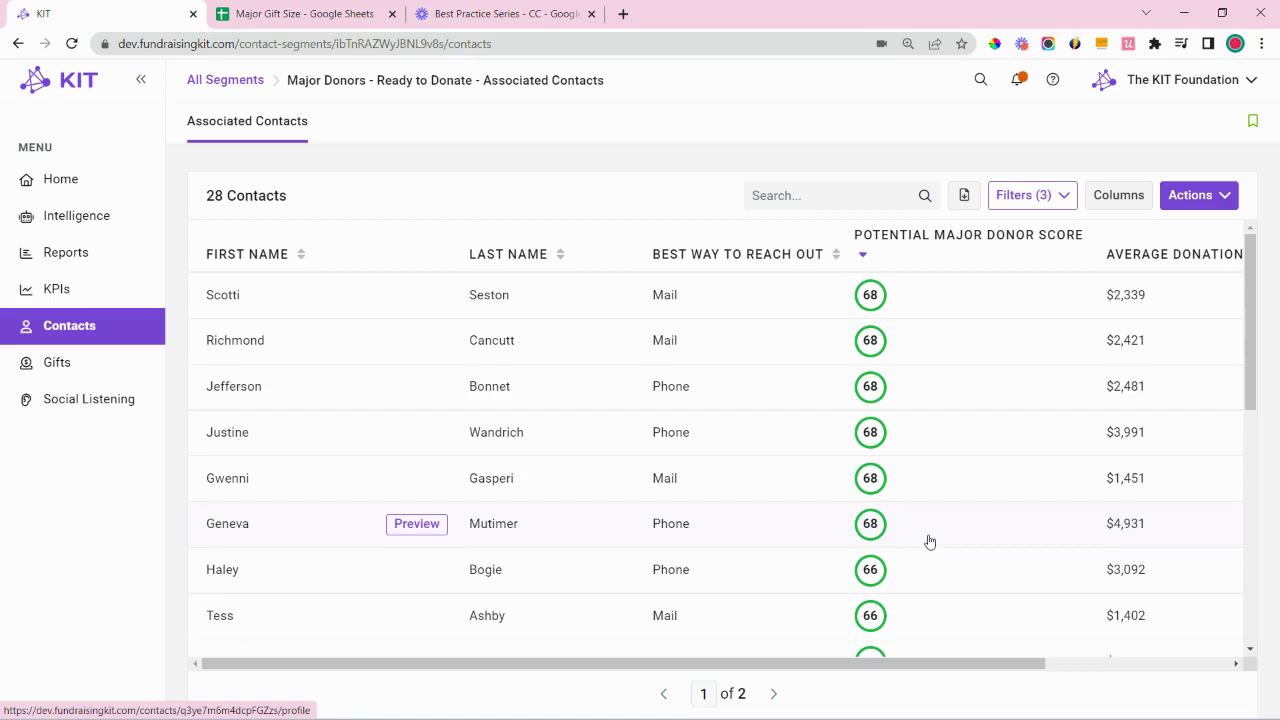
left_click_drag(940, 665, 1071, 665)
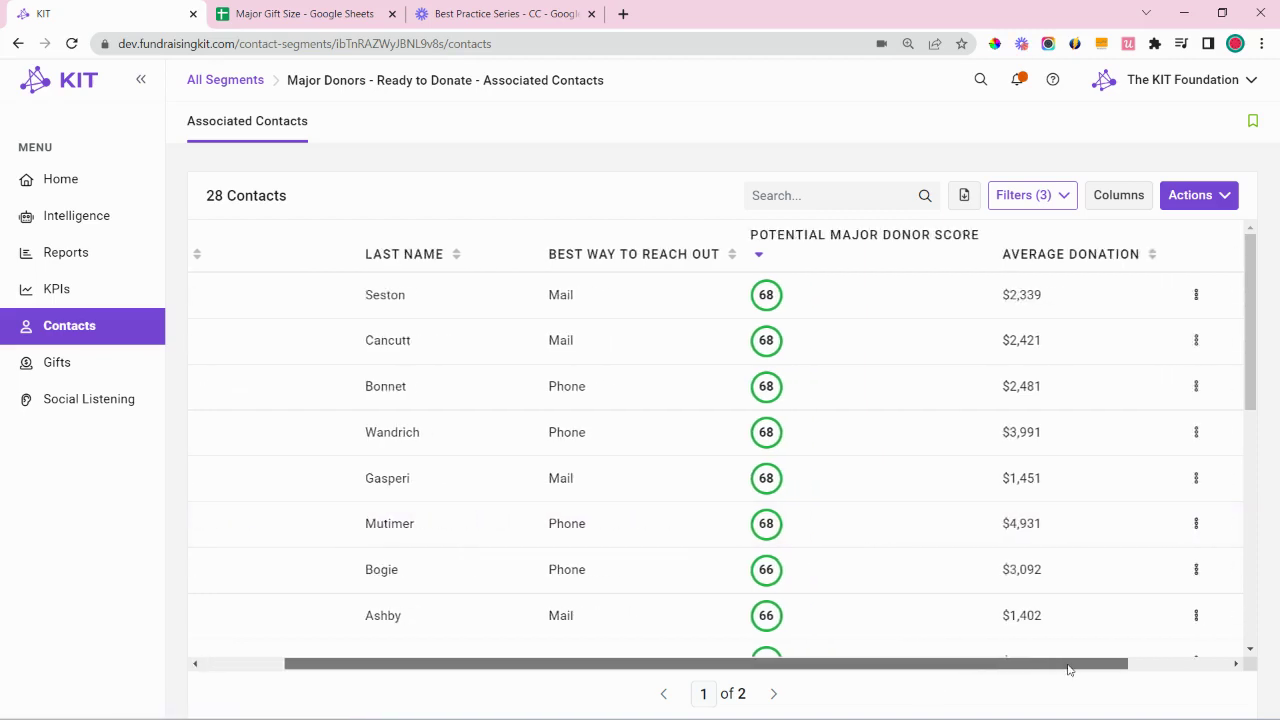
scroll(1022, 428, "down", 5)
scroll(1014, 446, "up", 3)
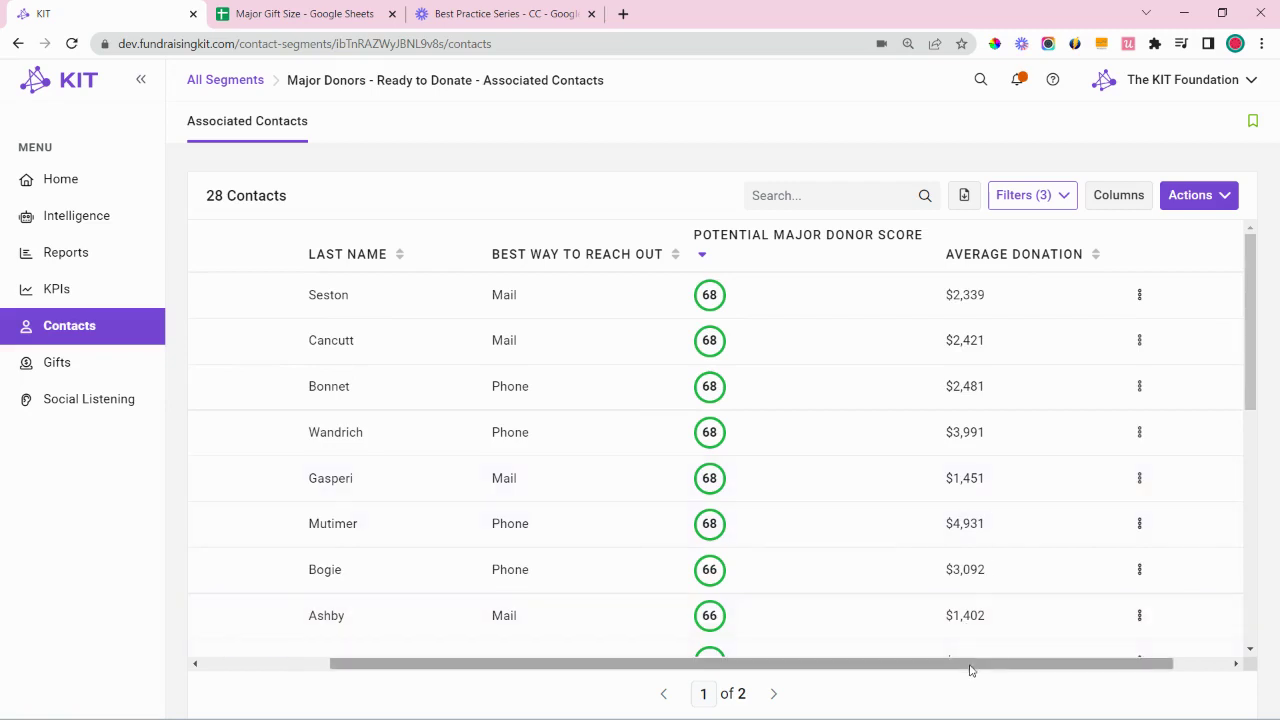
left_click_drag(968, 663, 814, 687)
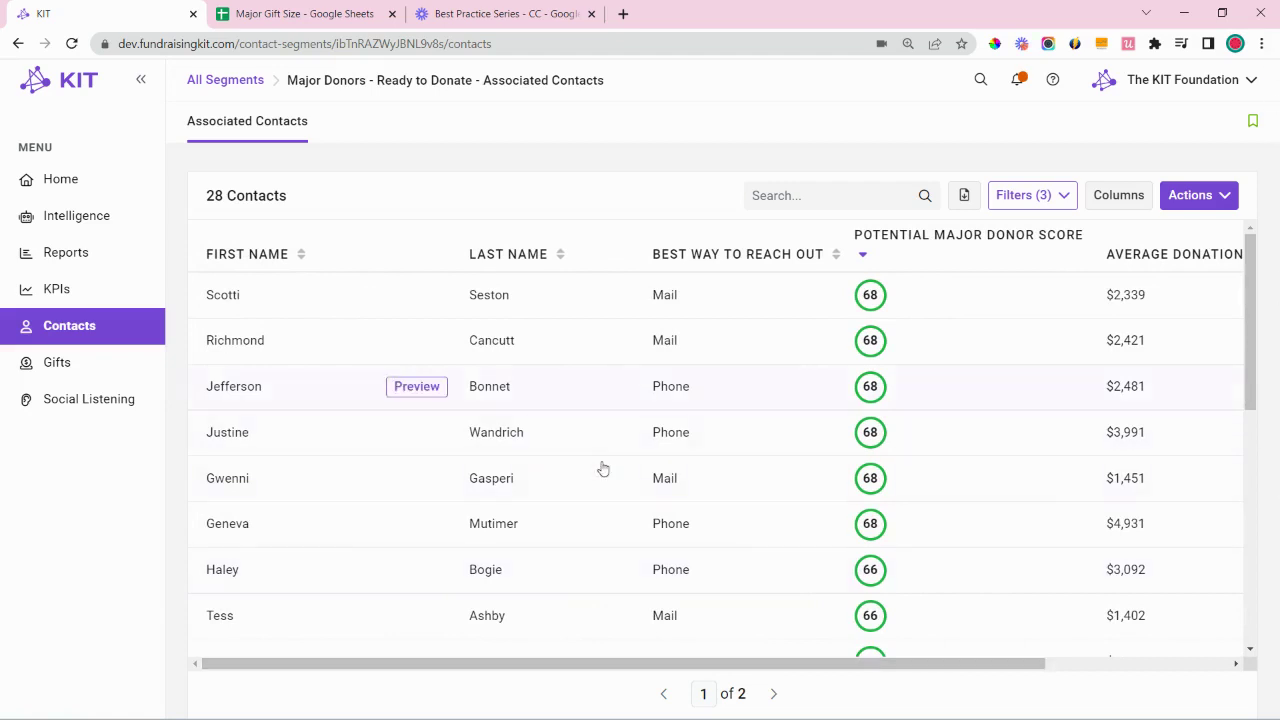
Start a contacts export without a template and select Full Name, Email, Phone and Primary Address as its columns
left_click(962, 197)
left_click(614, 283)
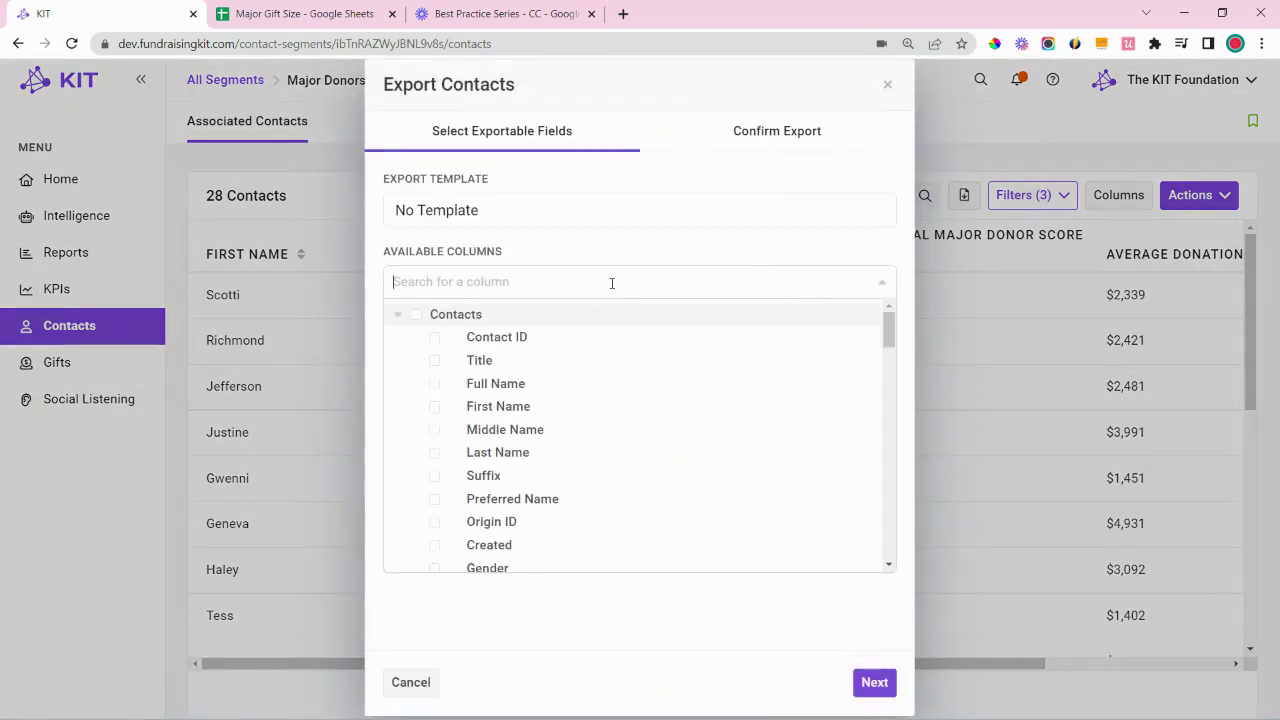
left_click(435, 387)
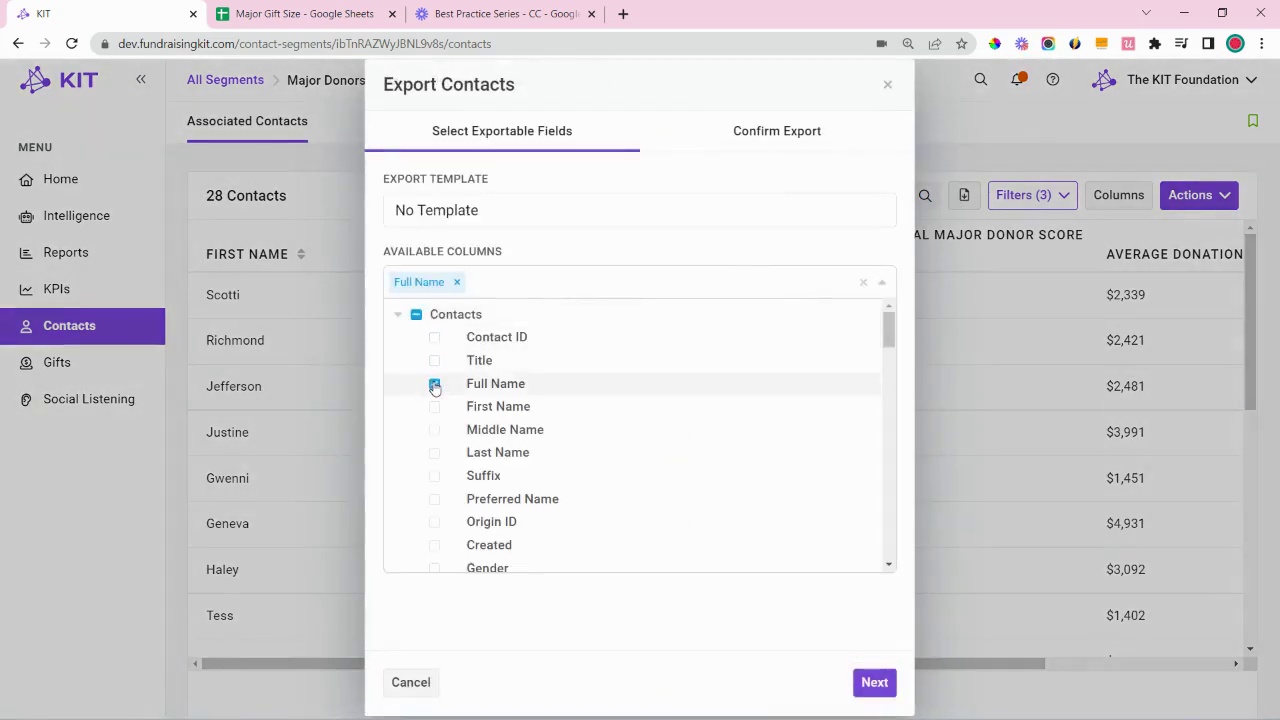
scroll(436, 402, "down", 1)
scroll(437, 400, "down", 3)
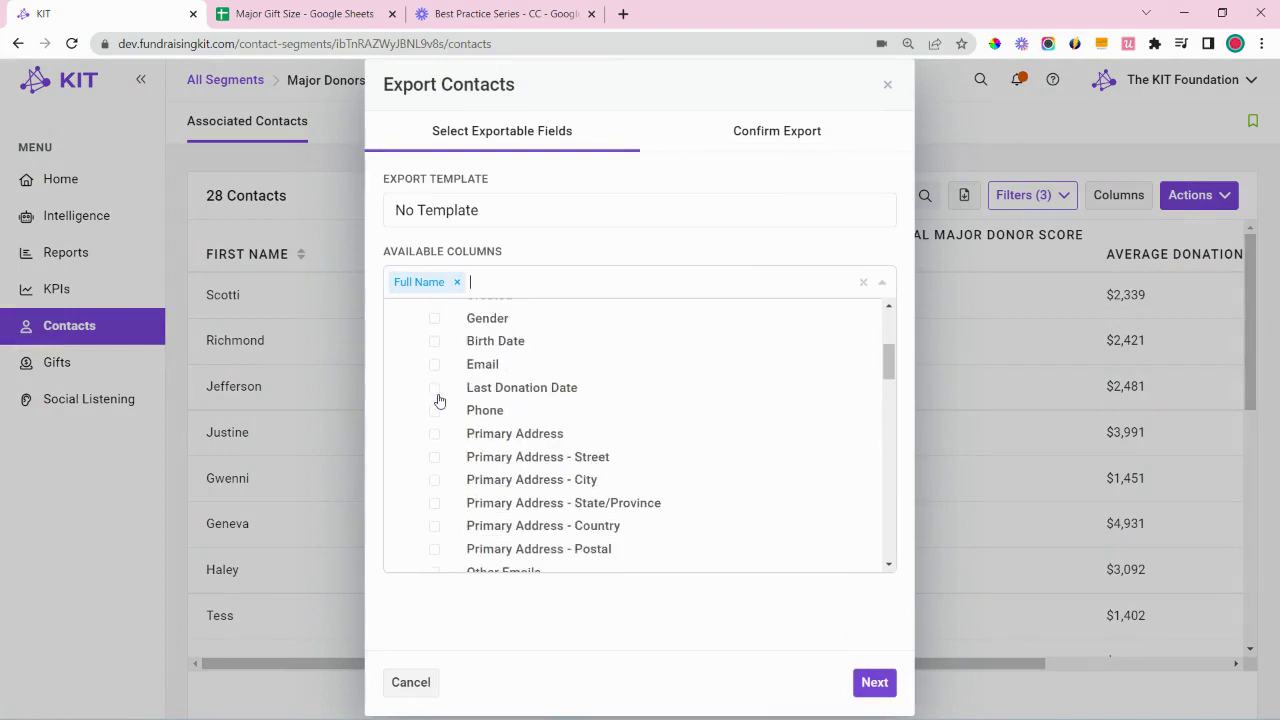
left_click(434, 365)
left_click(434, 410)
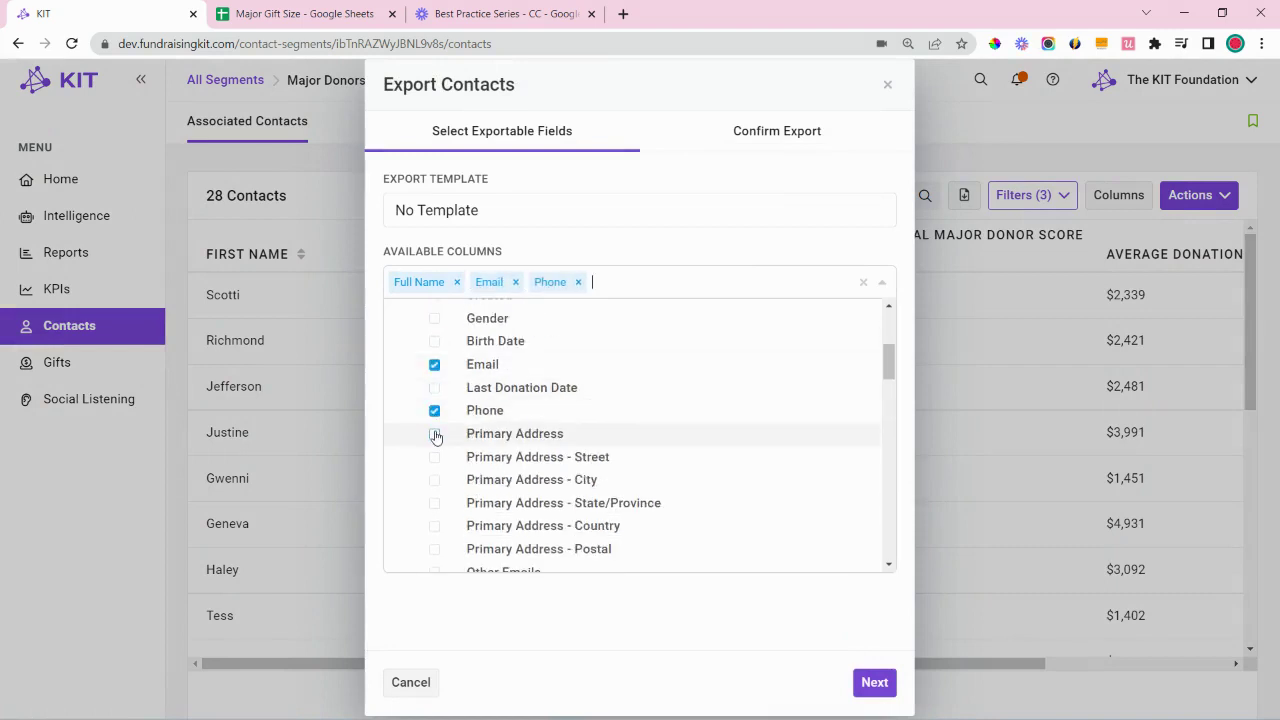
left_click(434, 433)
Add Potential Major Donor Score, Average Donation and Best way to reach out to the export columns, and close the export without running it
scroll(603, 386, "down", 3)
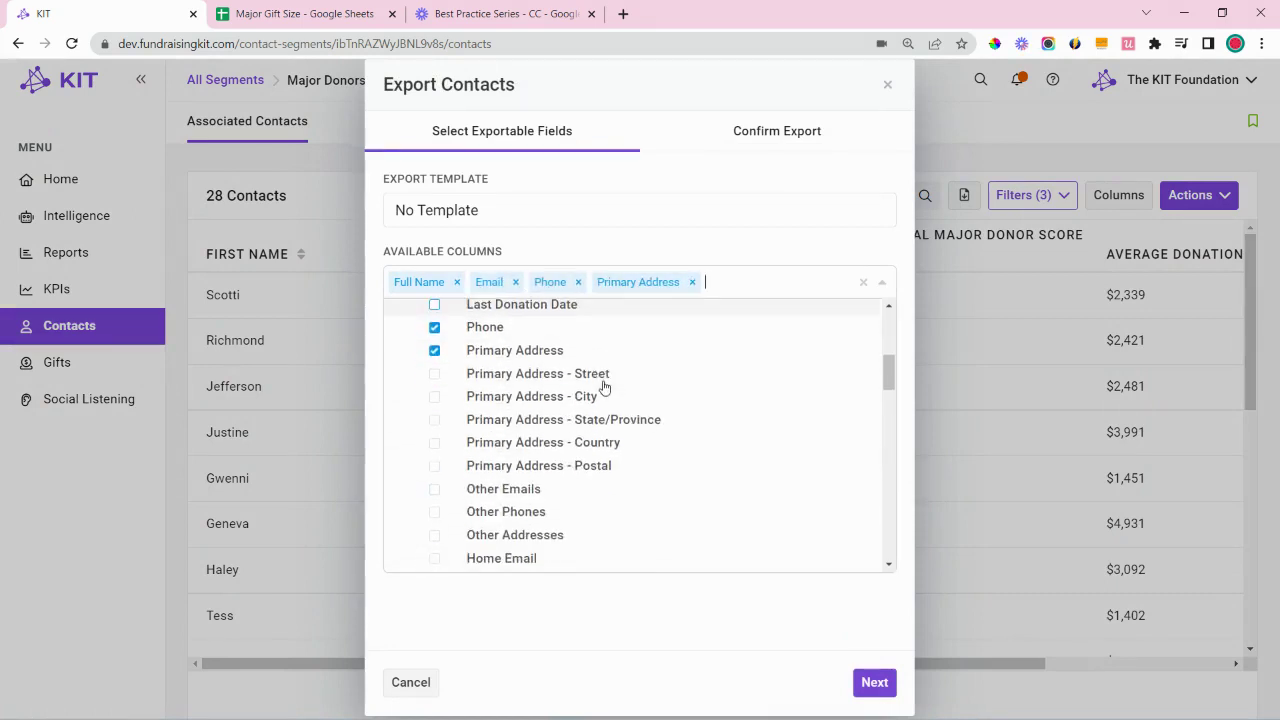
scroll(600, 388, "down", 3)
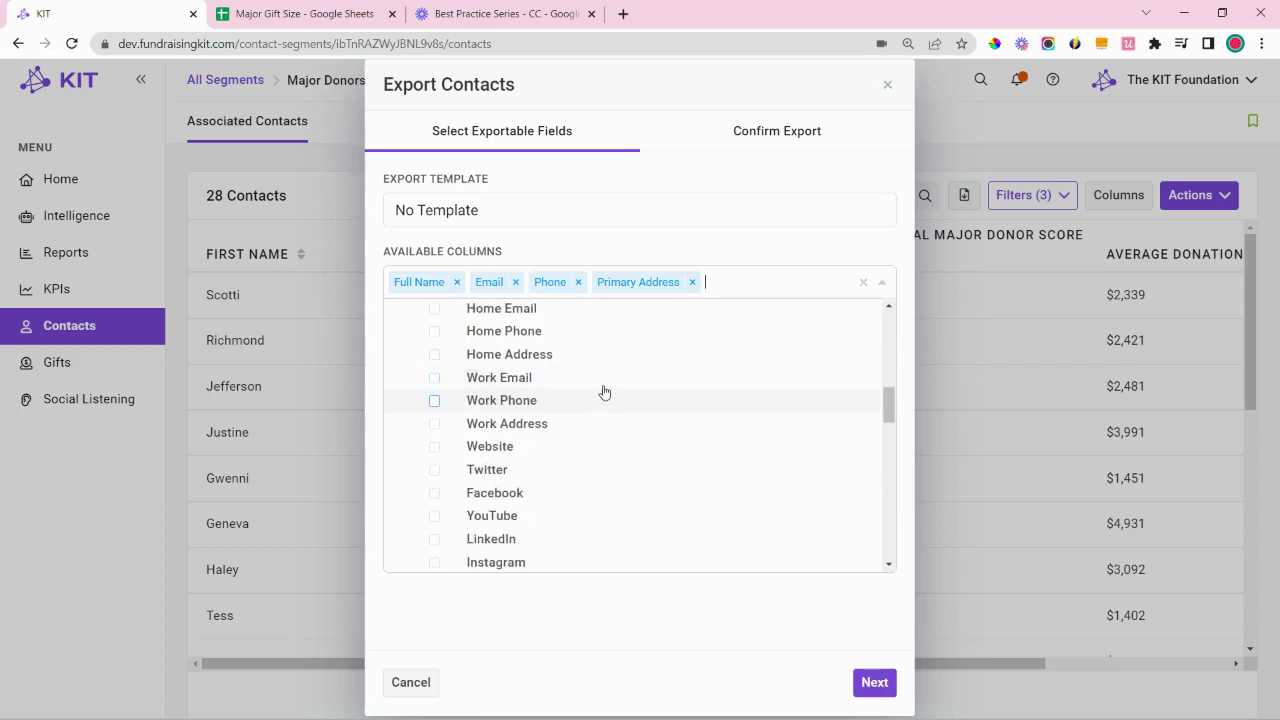
scroll(603, 392, "down", 3)
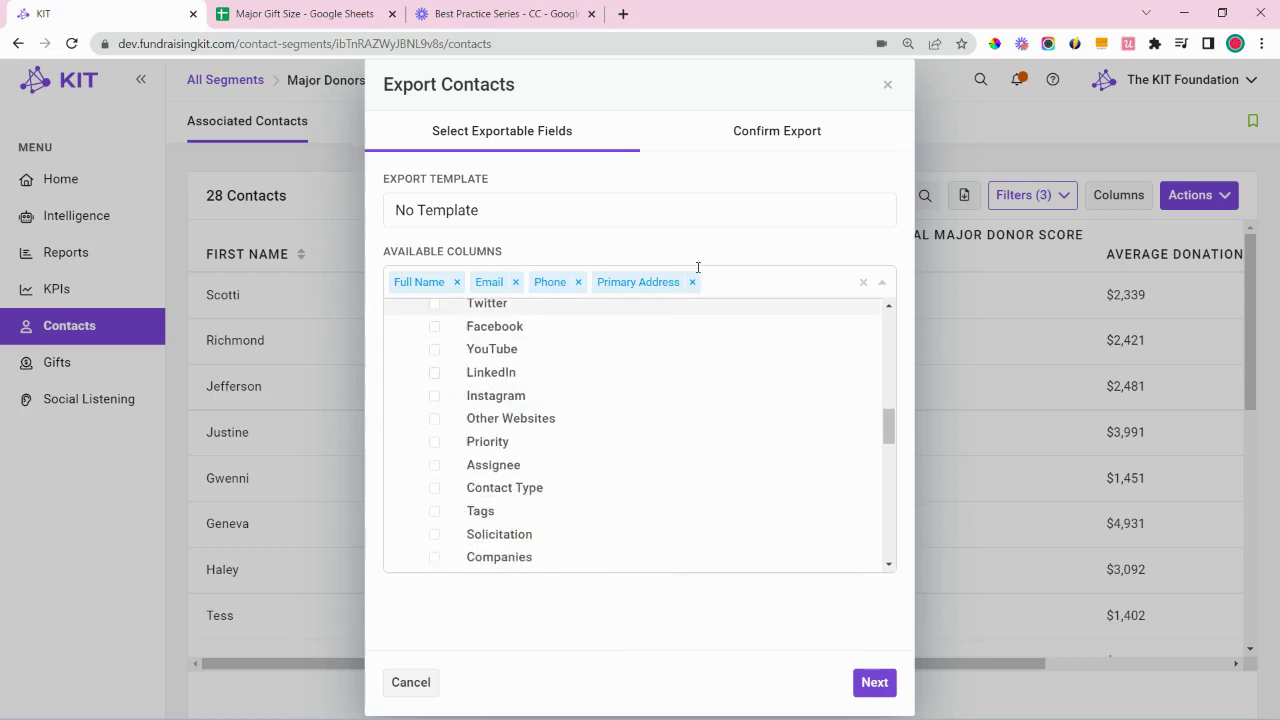
type("score")
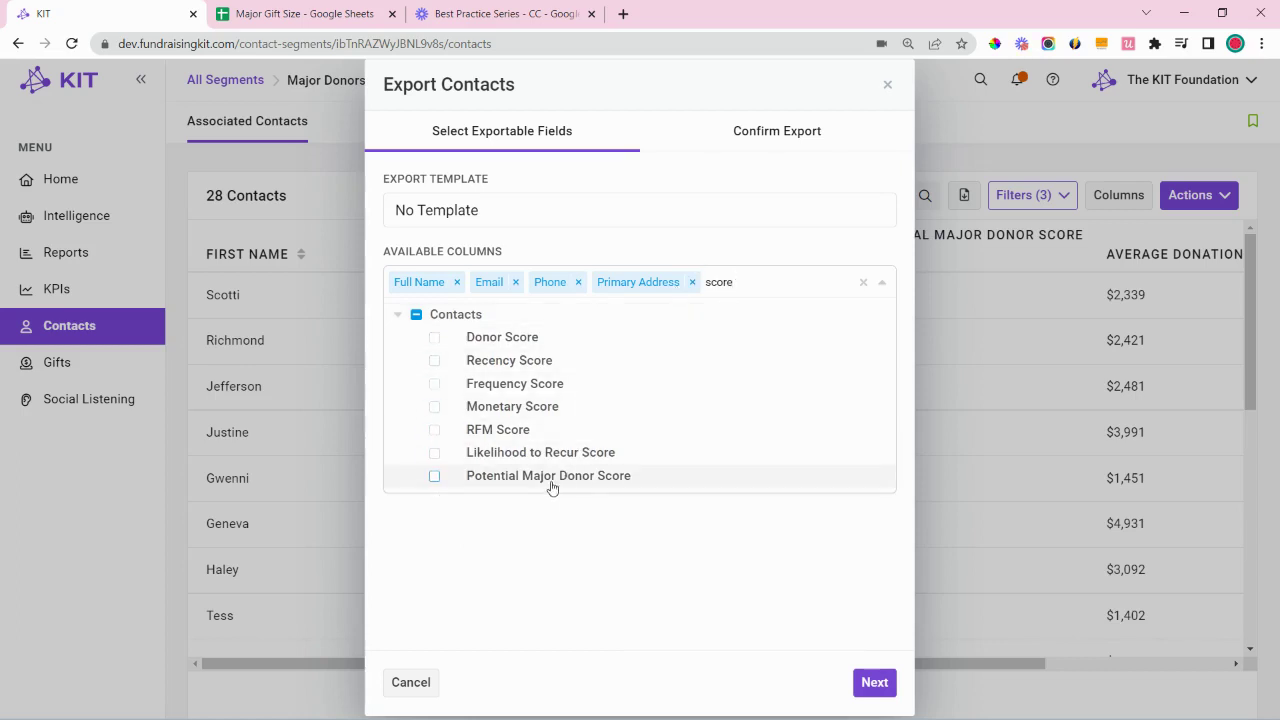
left_click(435, 477)
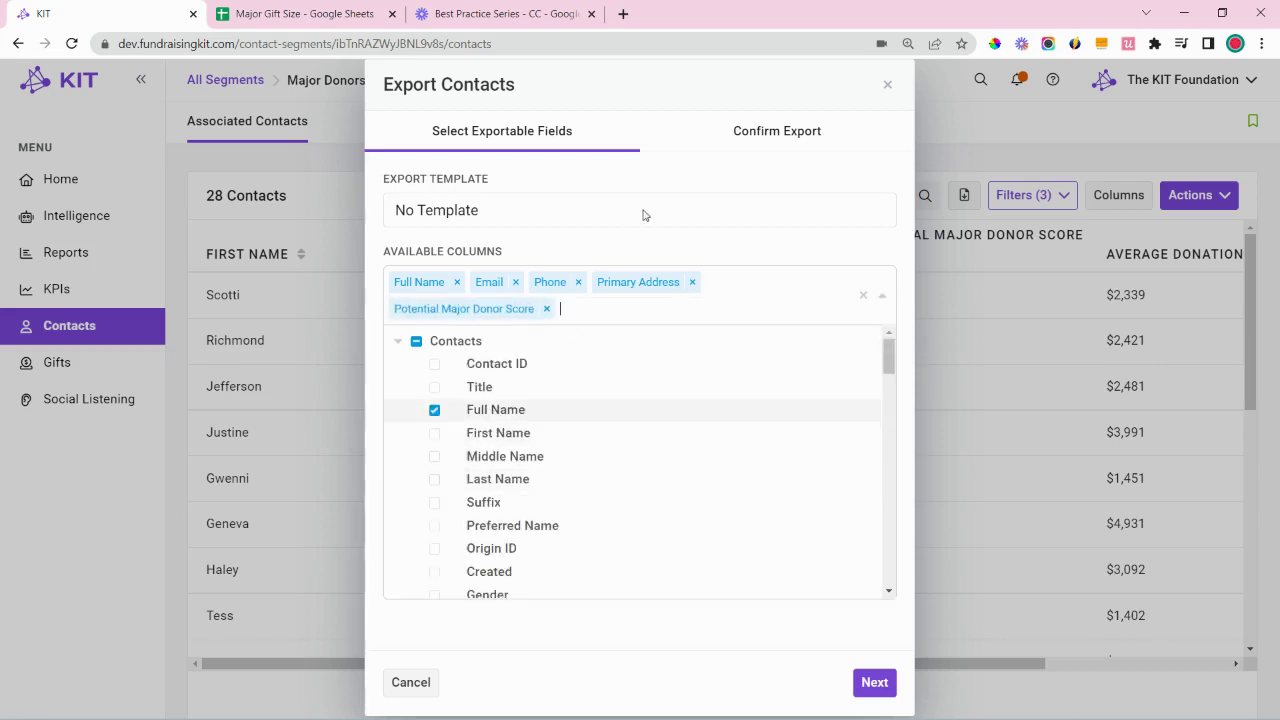
type("aver")
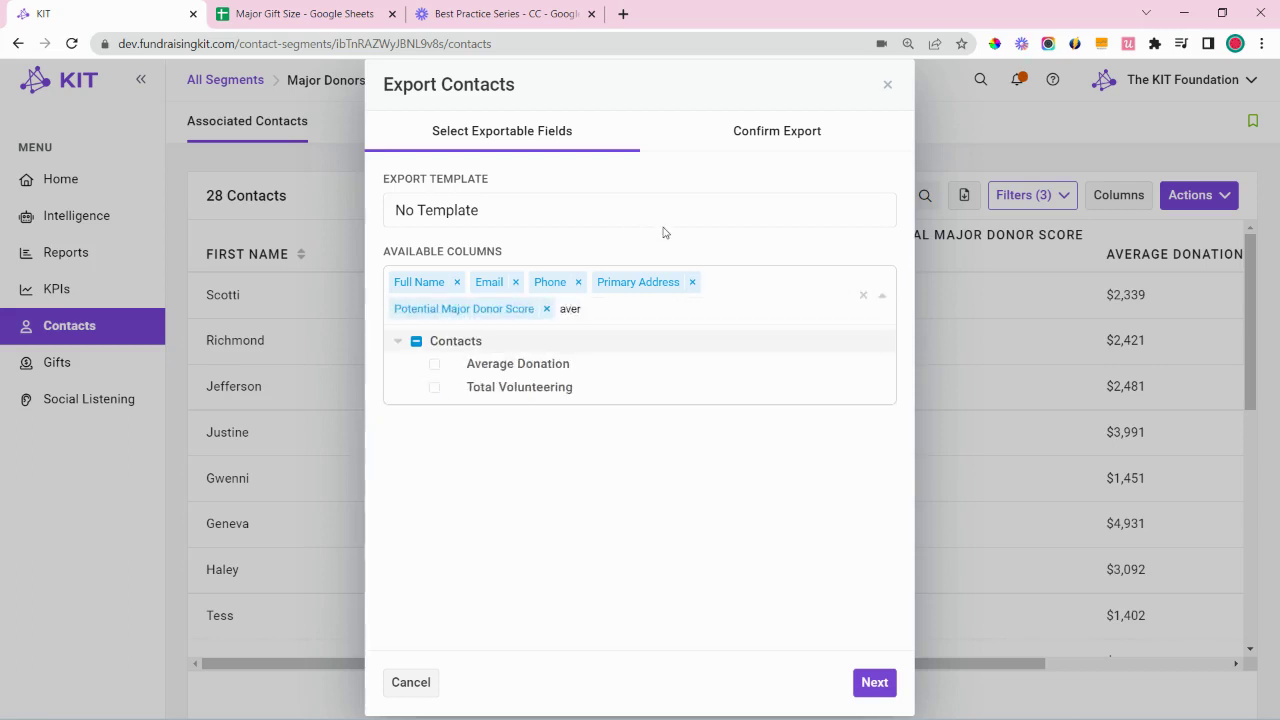
left_click(435, 364)
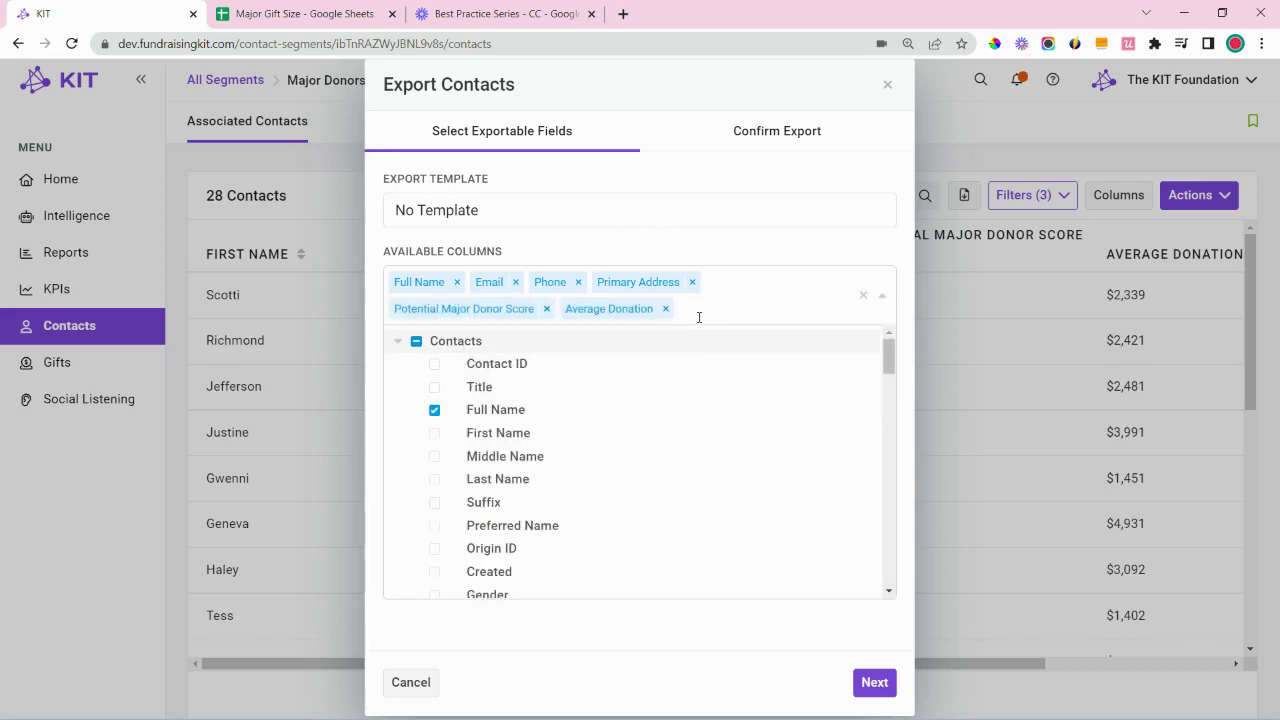
type("best")
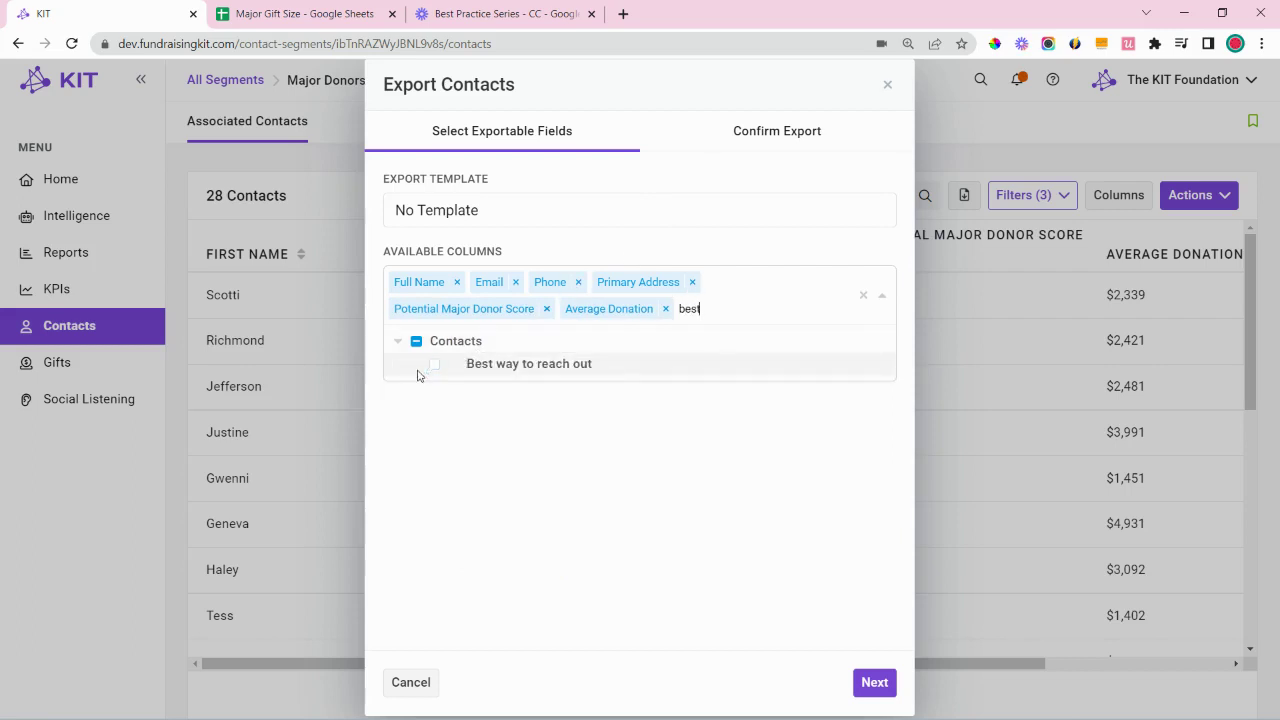
left_click(433, 364)
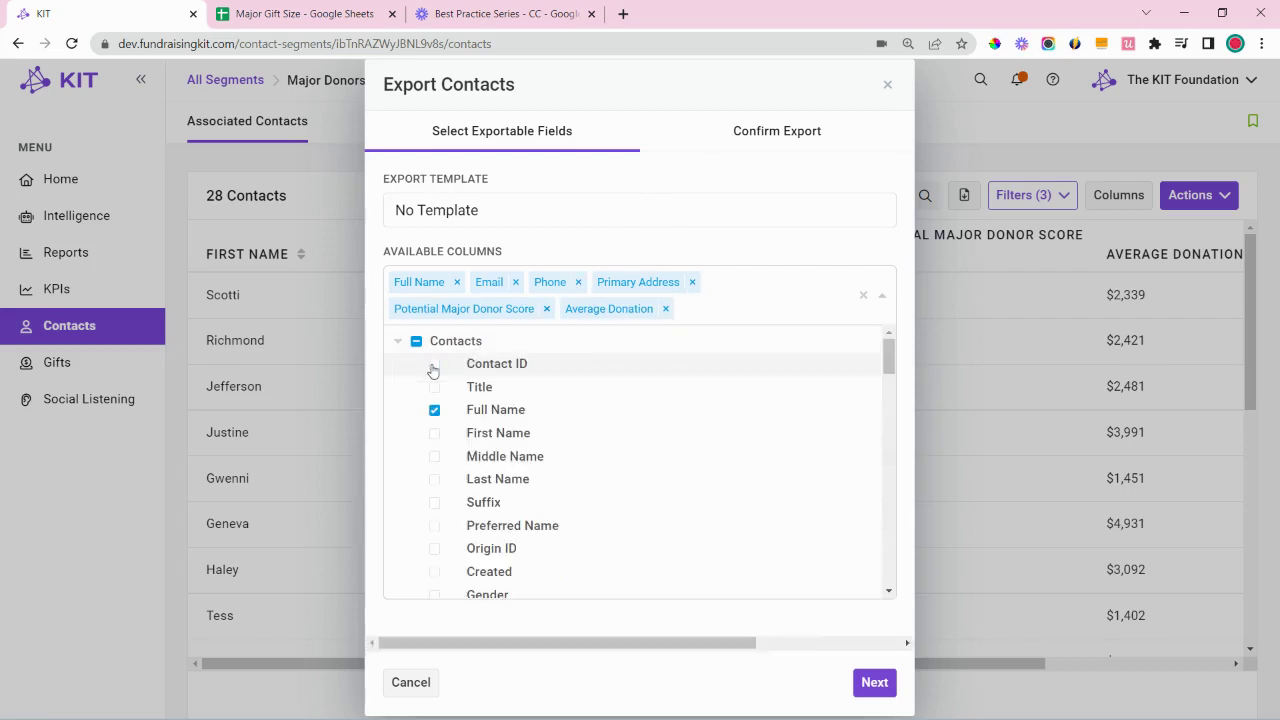
left_click(598, 658)
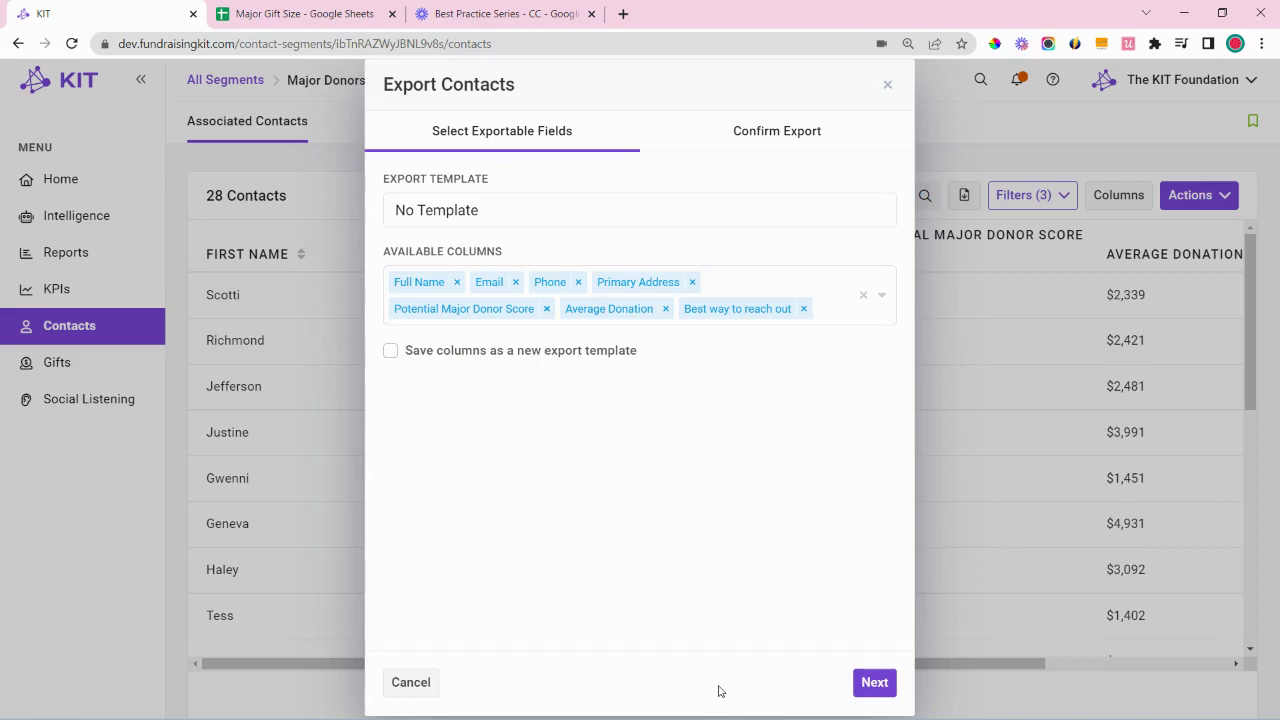
left_click(887, 86)
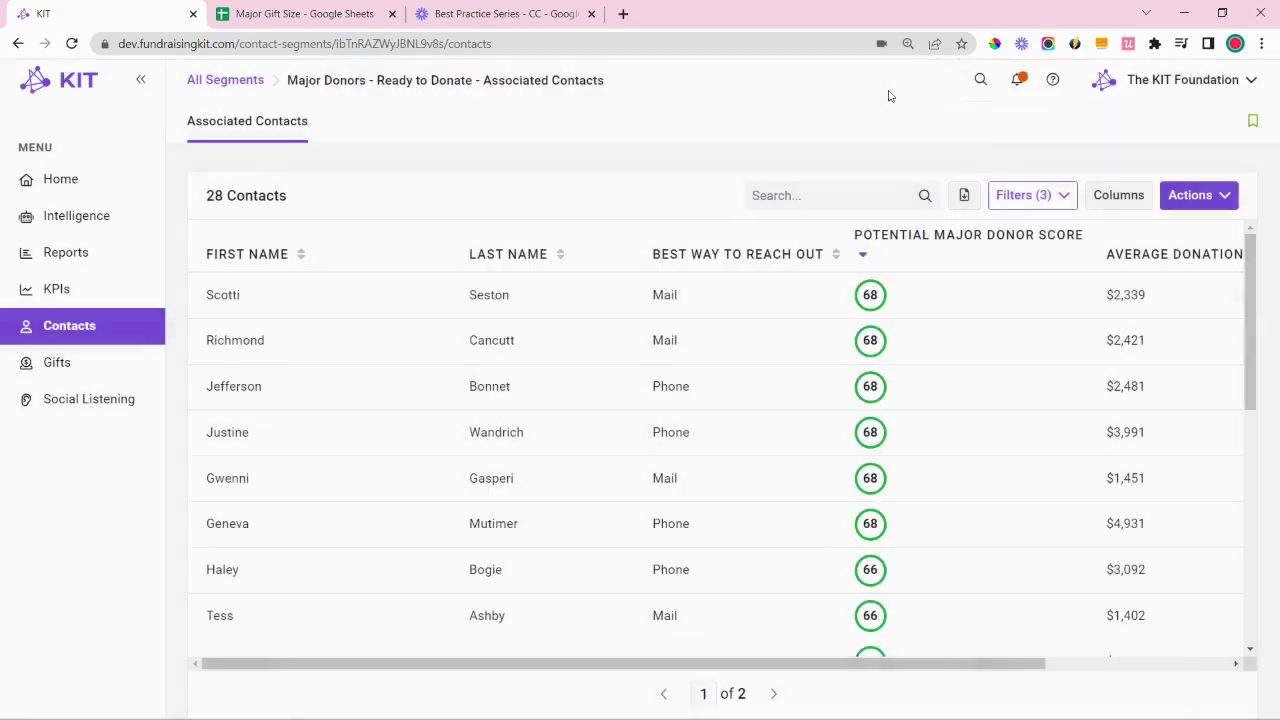
Go to the KPIs page and browse the donor KPIs that can be added, including the Donor Lifetime Value segments
left_click(114, 303)
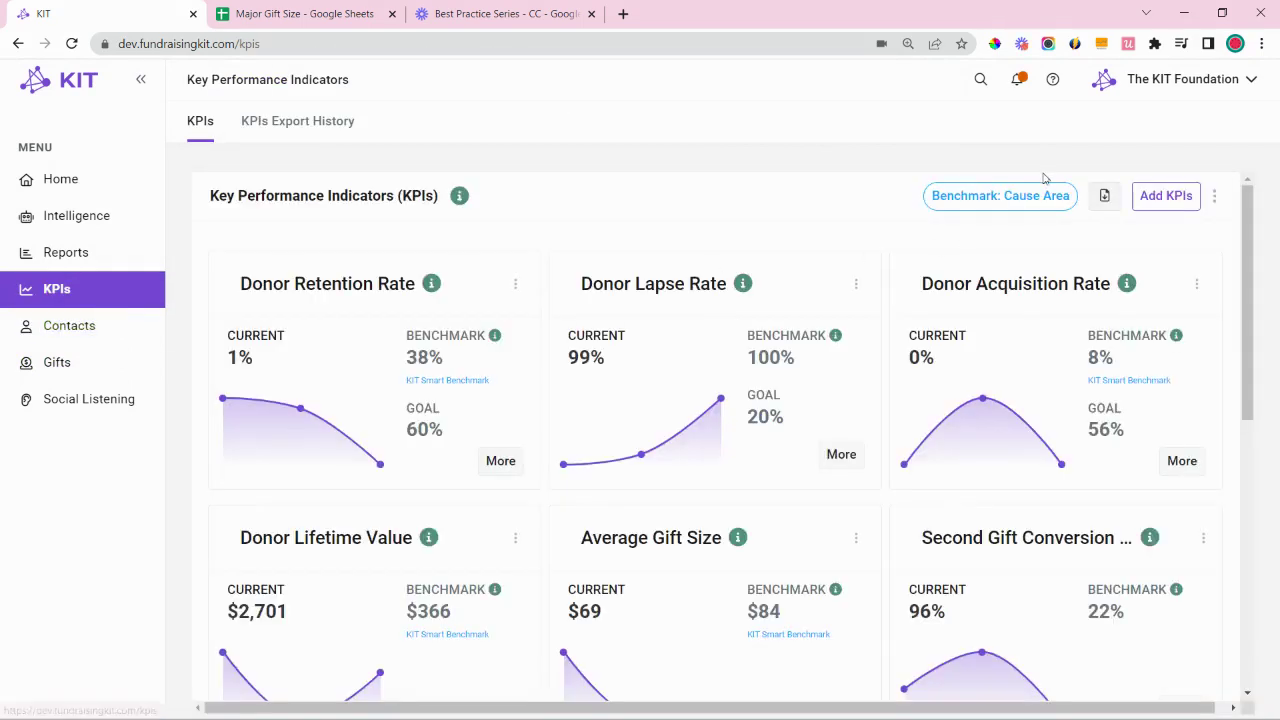
left_click(1185, 203)
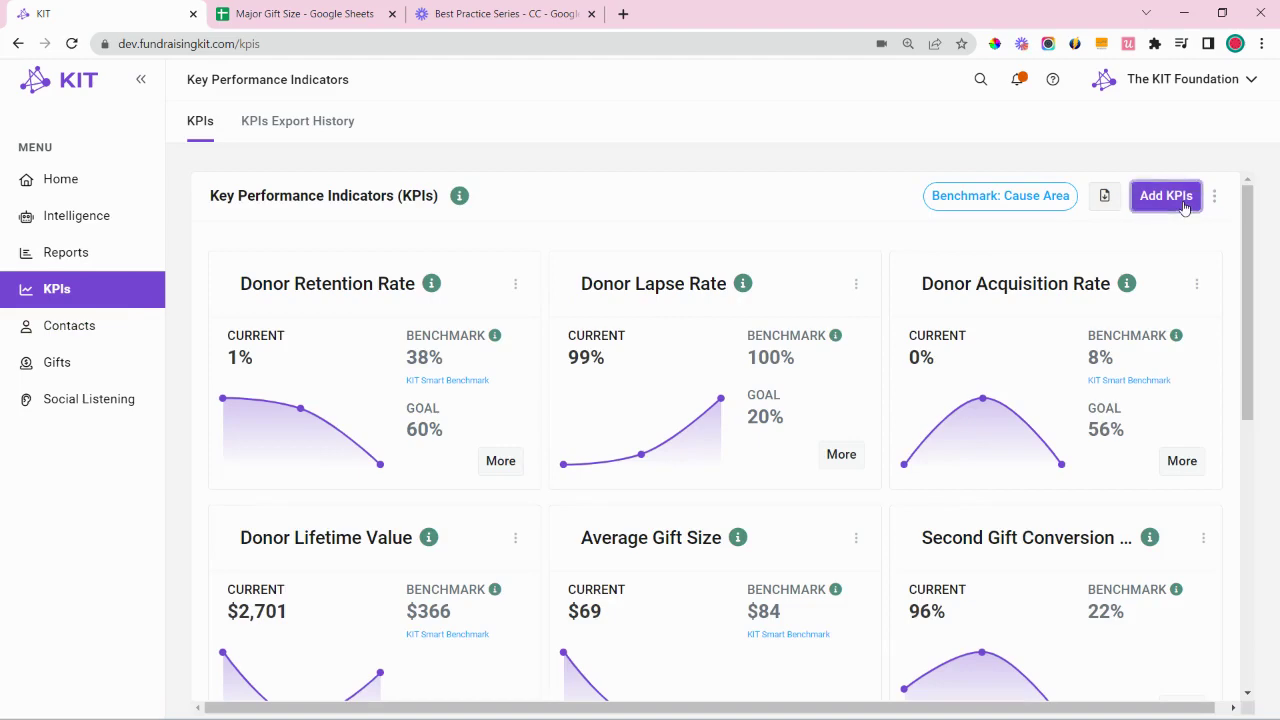
scroll(631, 251, "down", 3)
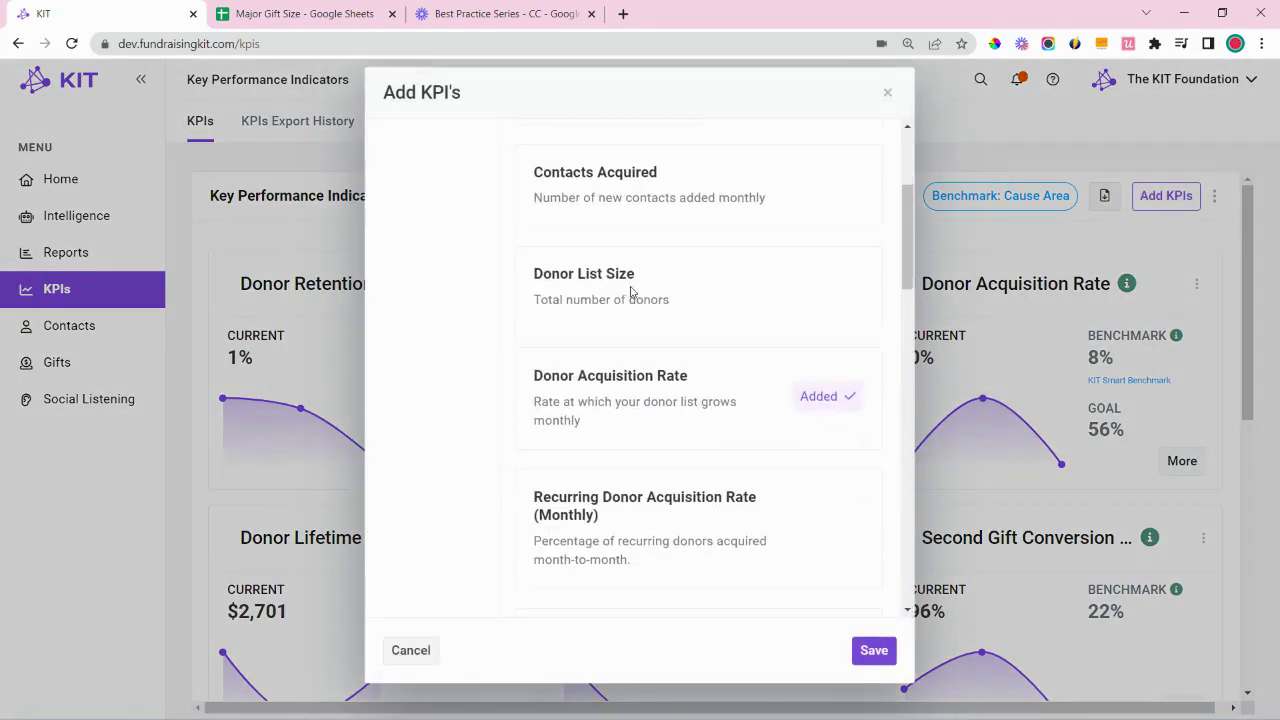
scroll(636, 290, "down", 5)
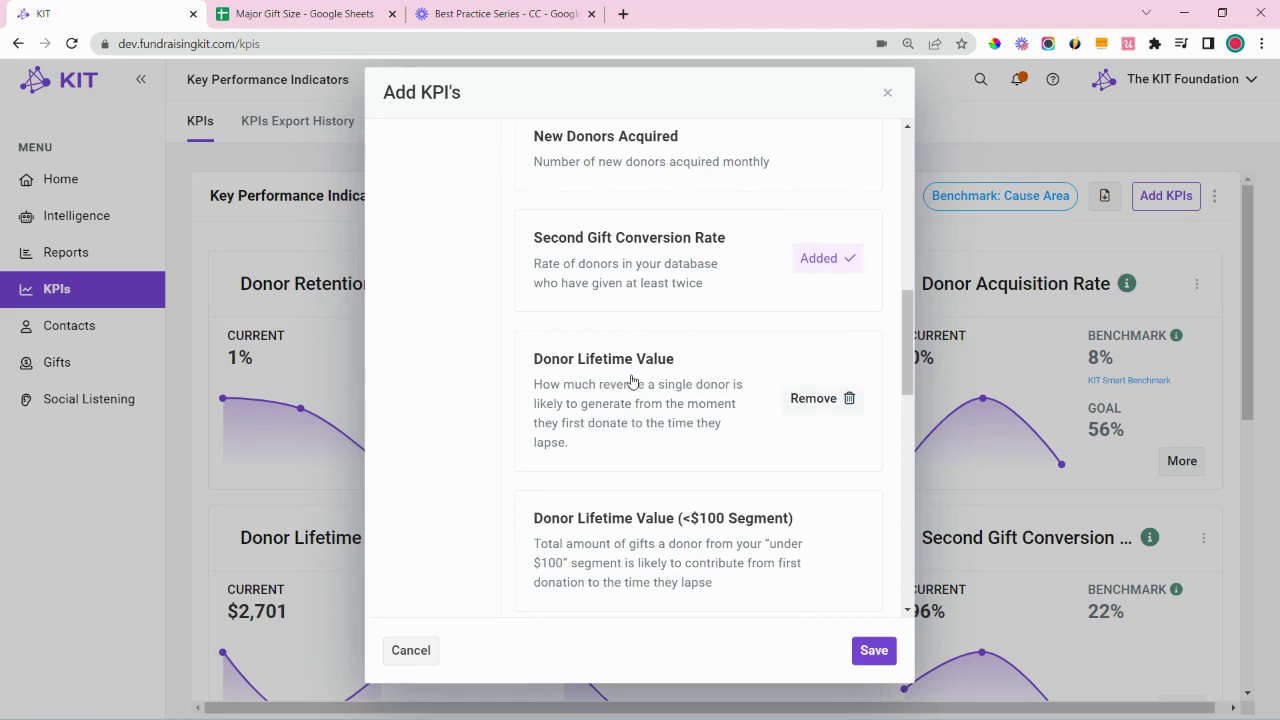
scroll(632, 381, "down", 2)
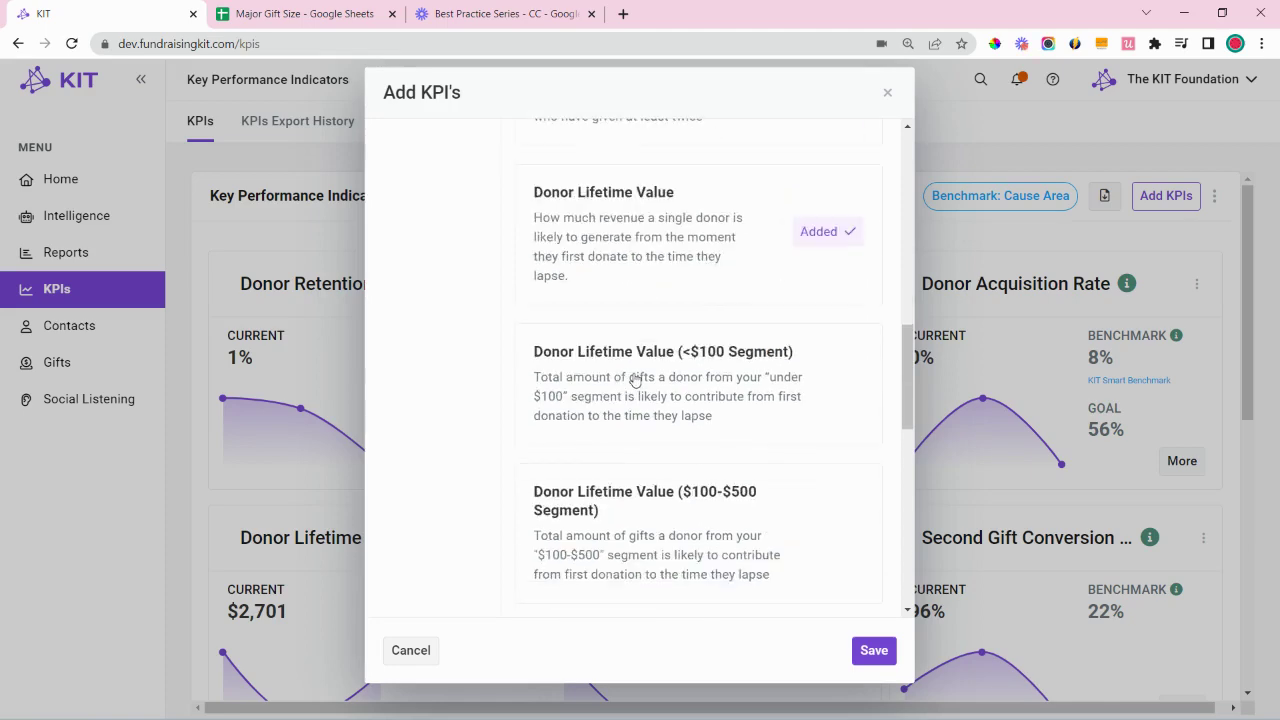
scroll(634, 374, "down", 2)
scroll(597, 366, "up", 12)
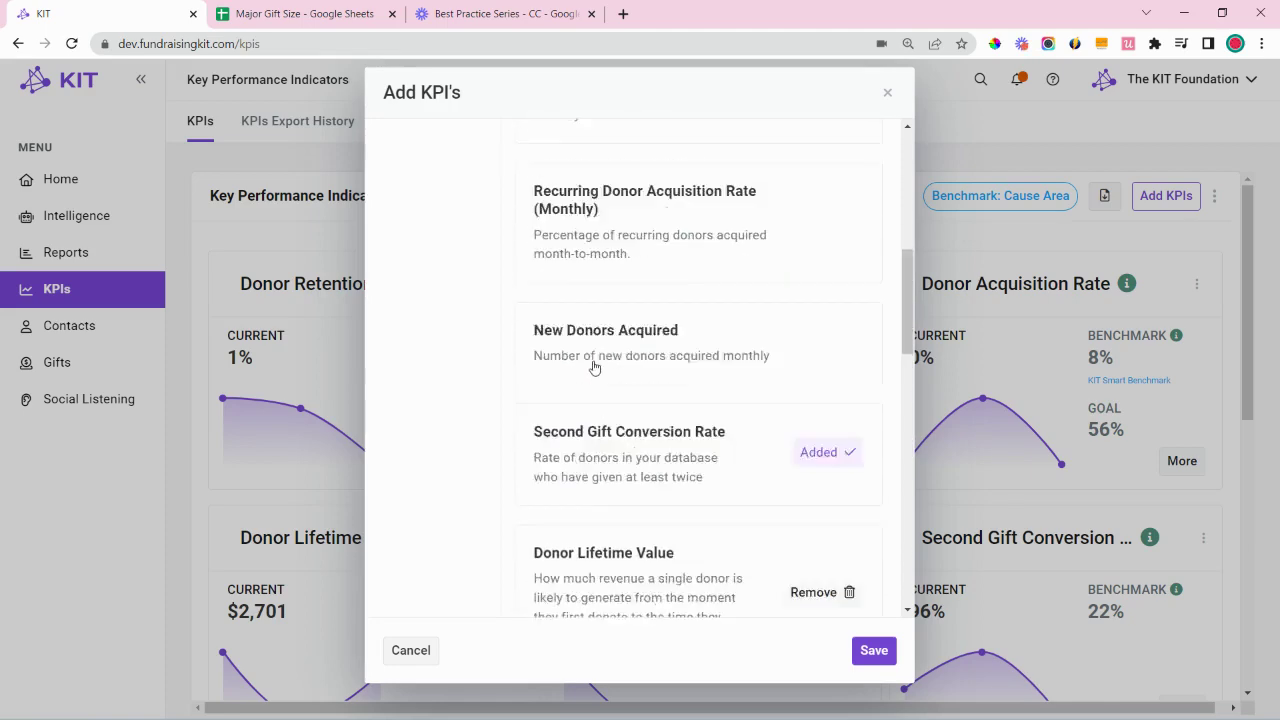
Review the available Fundraising KPIs down to the rate of total donations received from Major Gifts, and close the list without saving
left_click(437, 240)
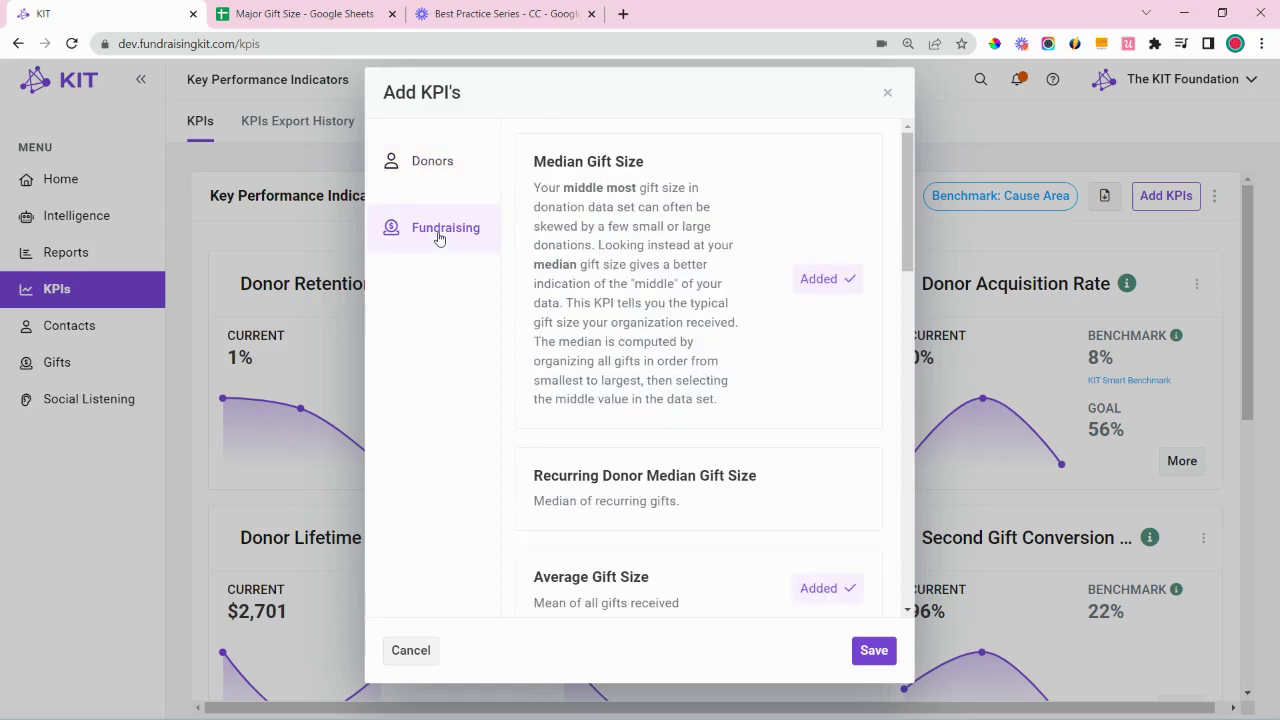
scroll(677, 278, "down", 4)
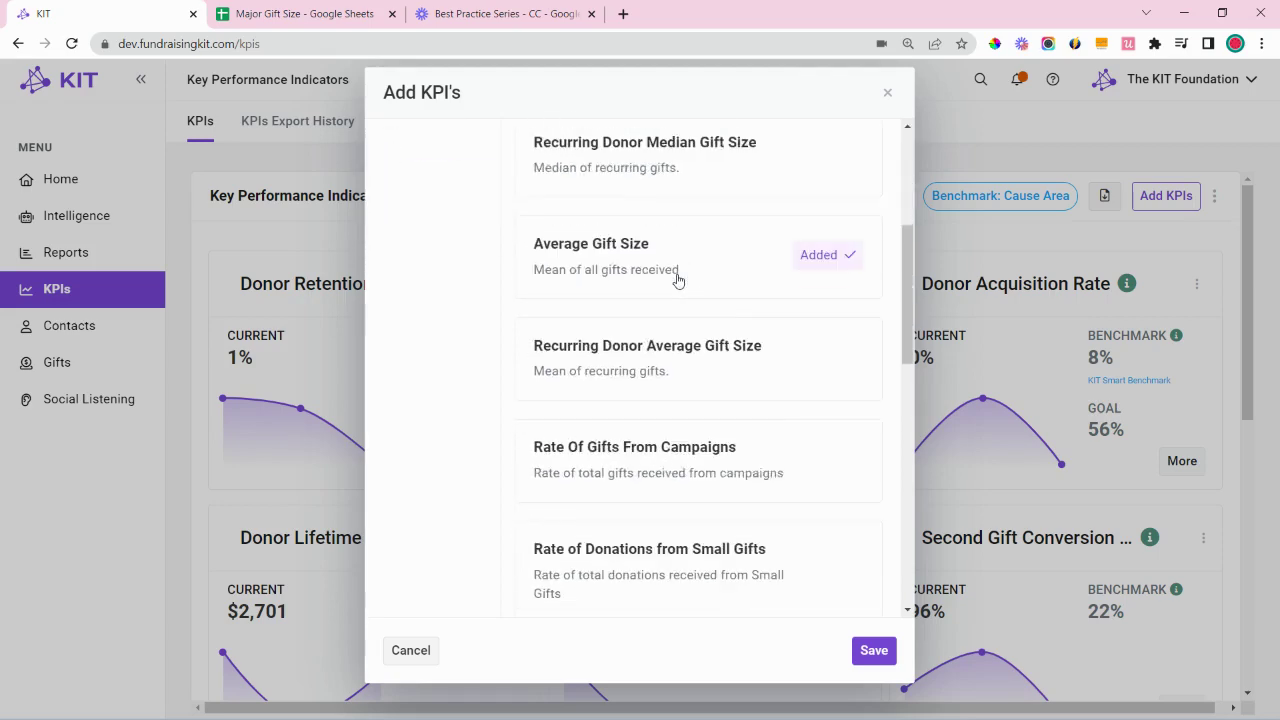
scroll(677, 280, "down", 3)
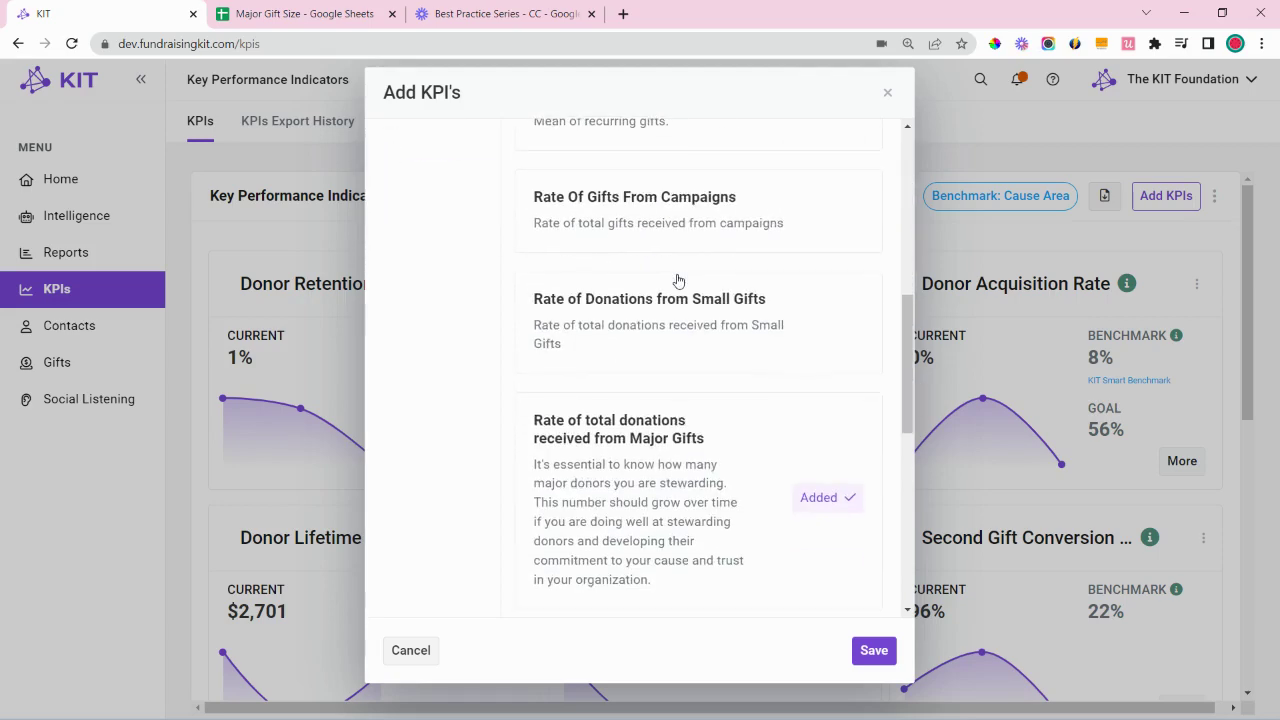
left_click(887, 95)
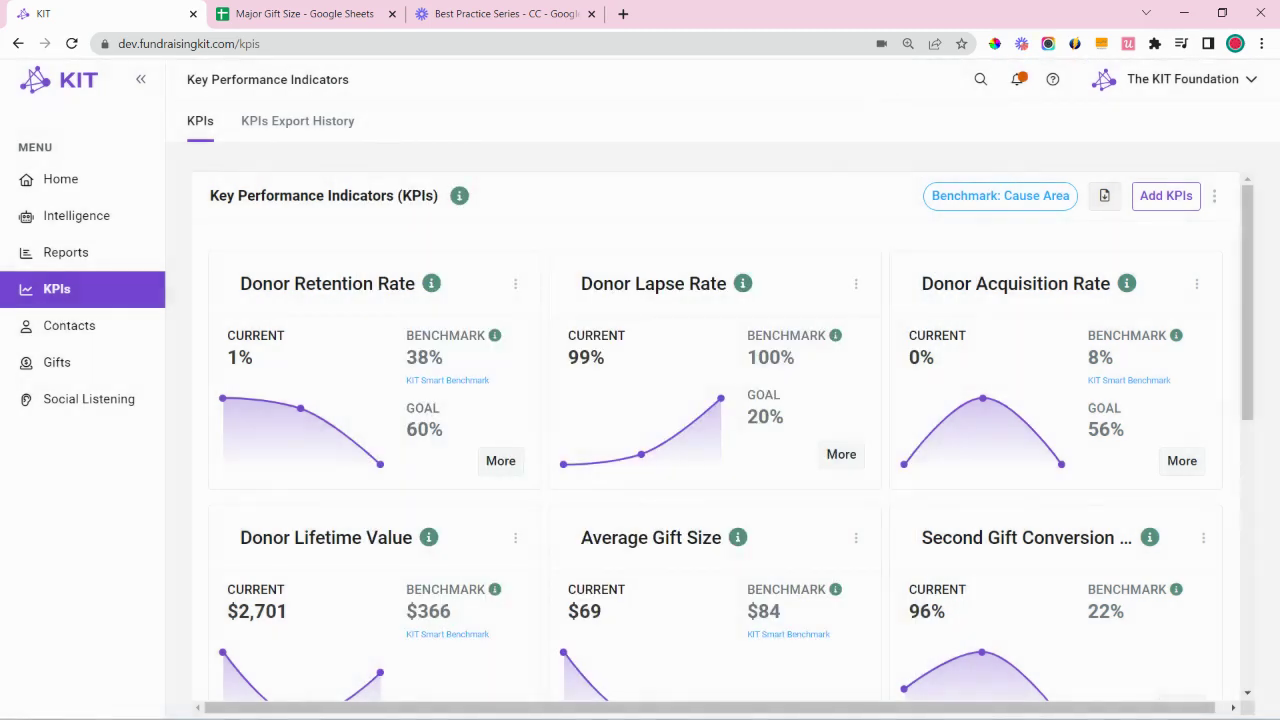